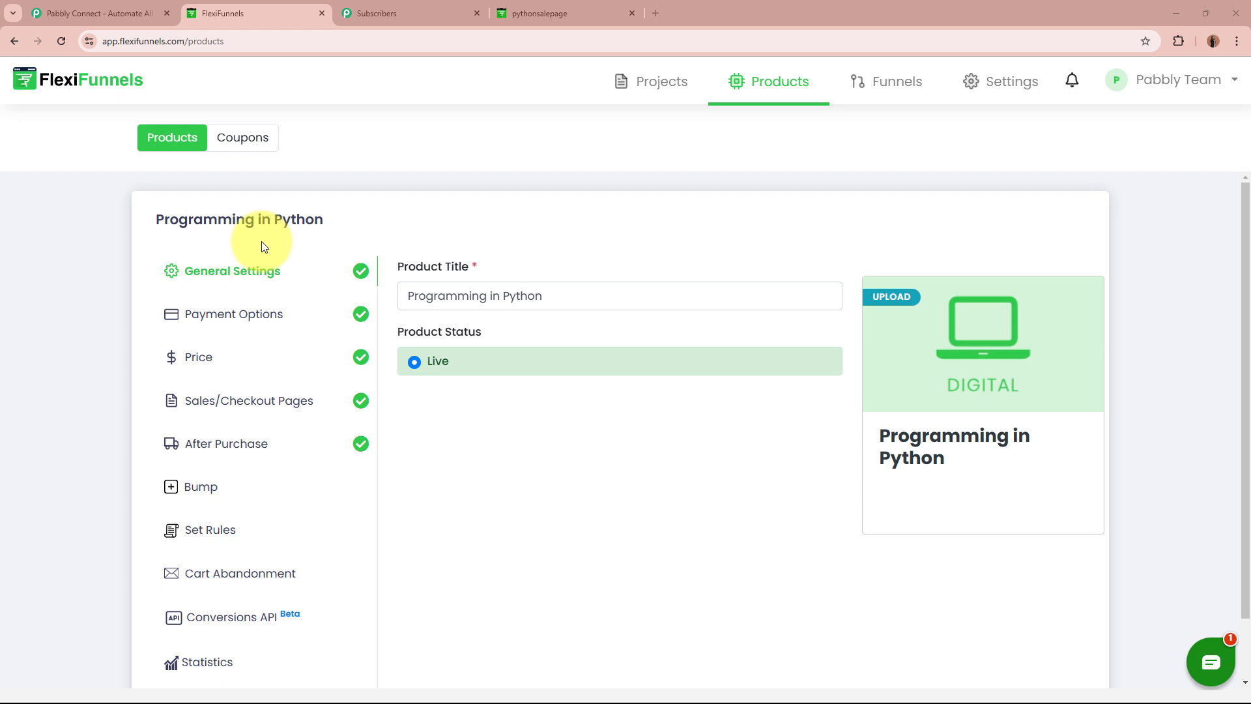
Compare the Programming in Python product with the Marketing Campaign subscribers, then go to Pabbly Connect.
left_click(397, 13)
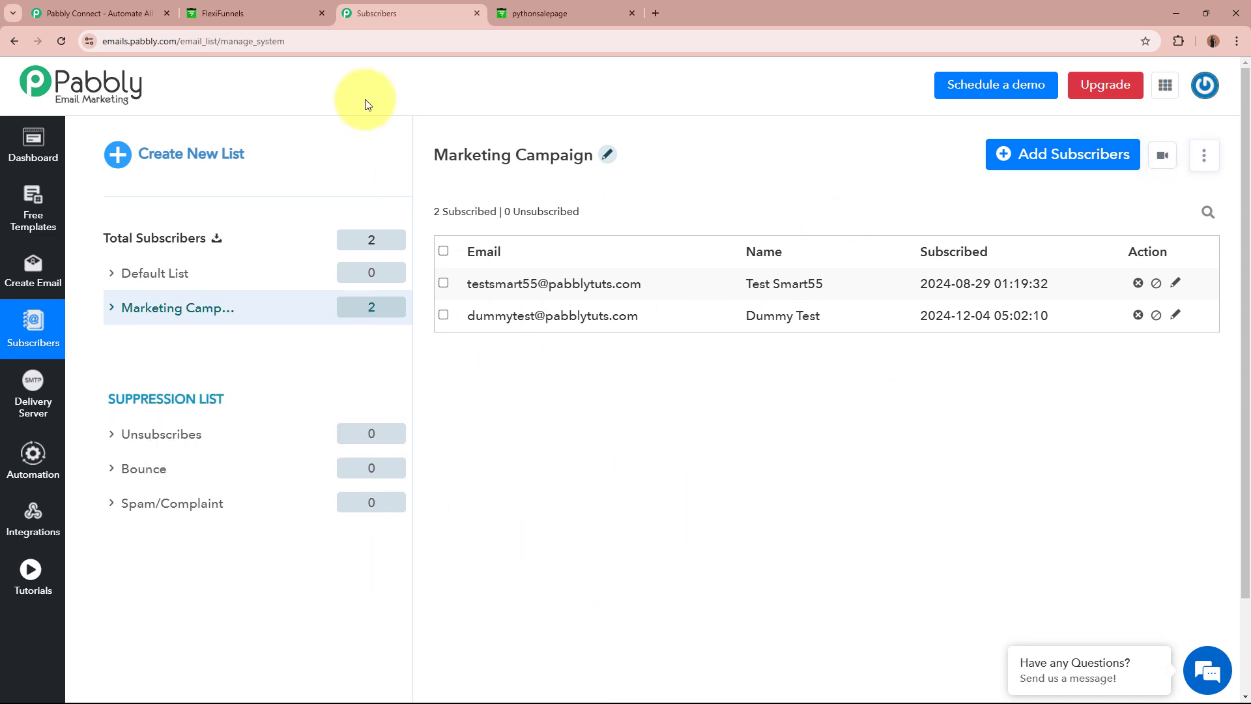
left_click(273, 14)
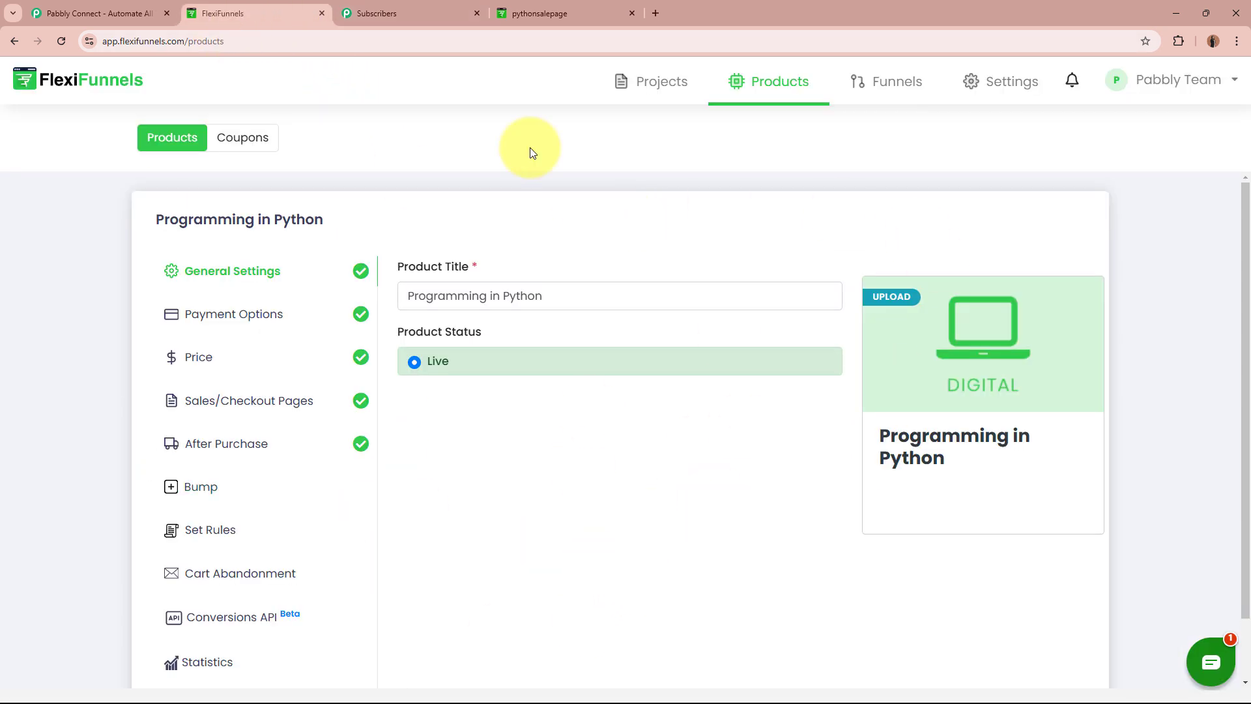
left_click(390, 13)
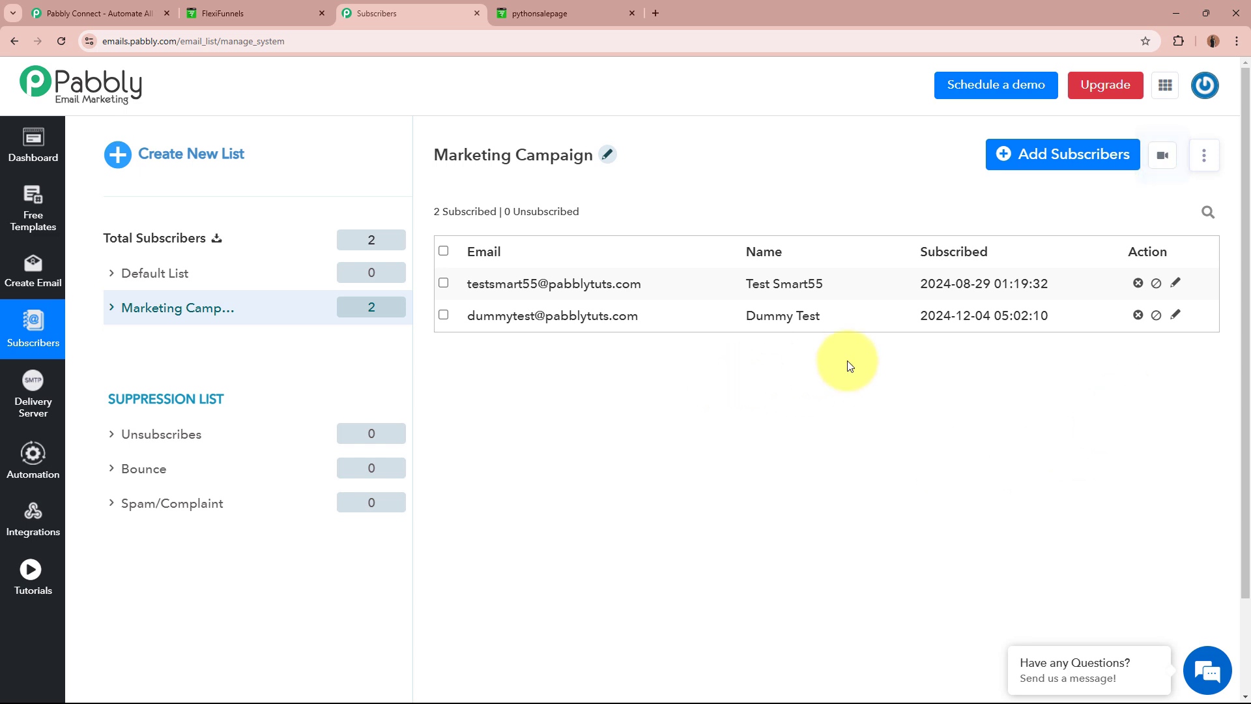
left_click(220, 8)
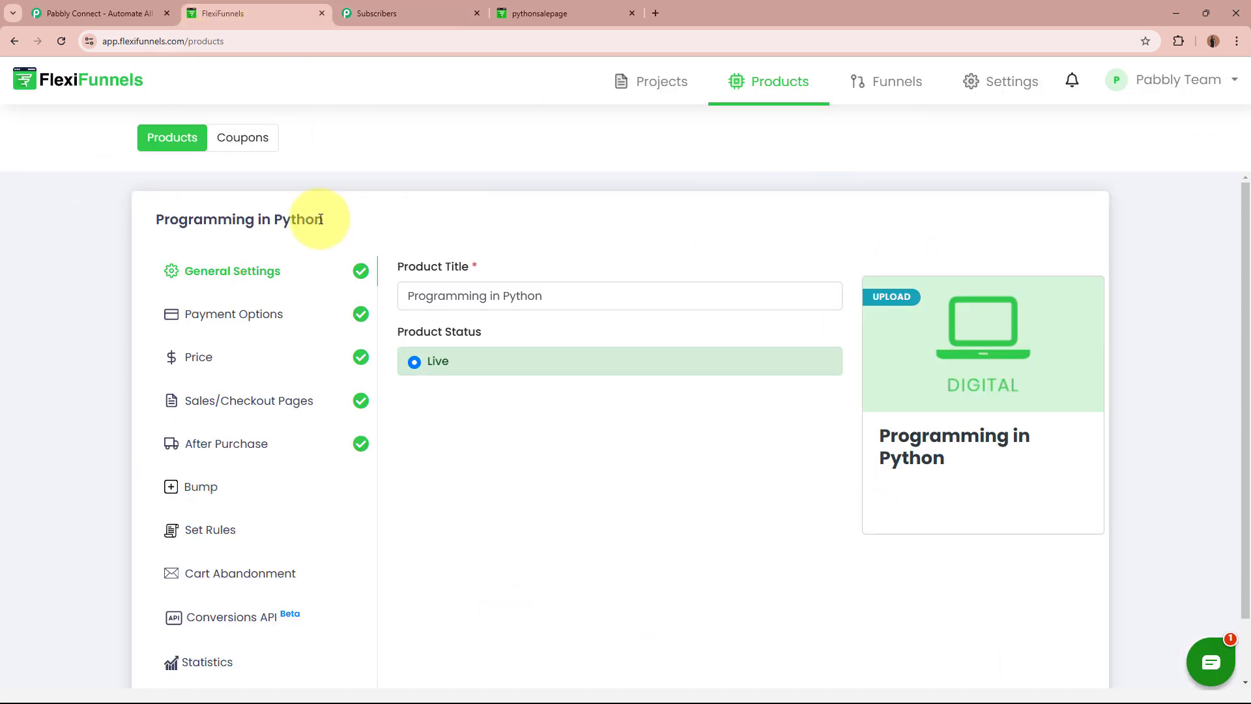
left_click(389, 8)
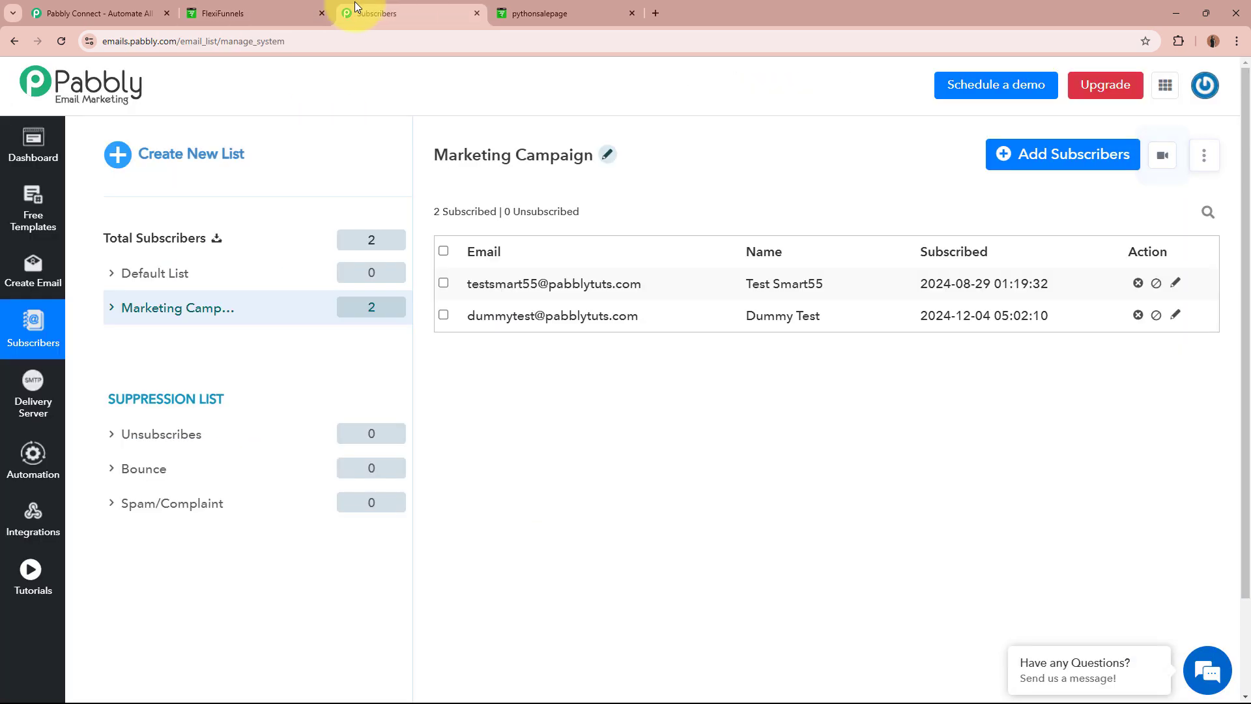
left_click(121, 6)
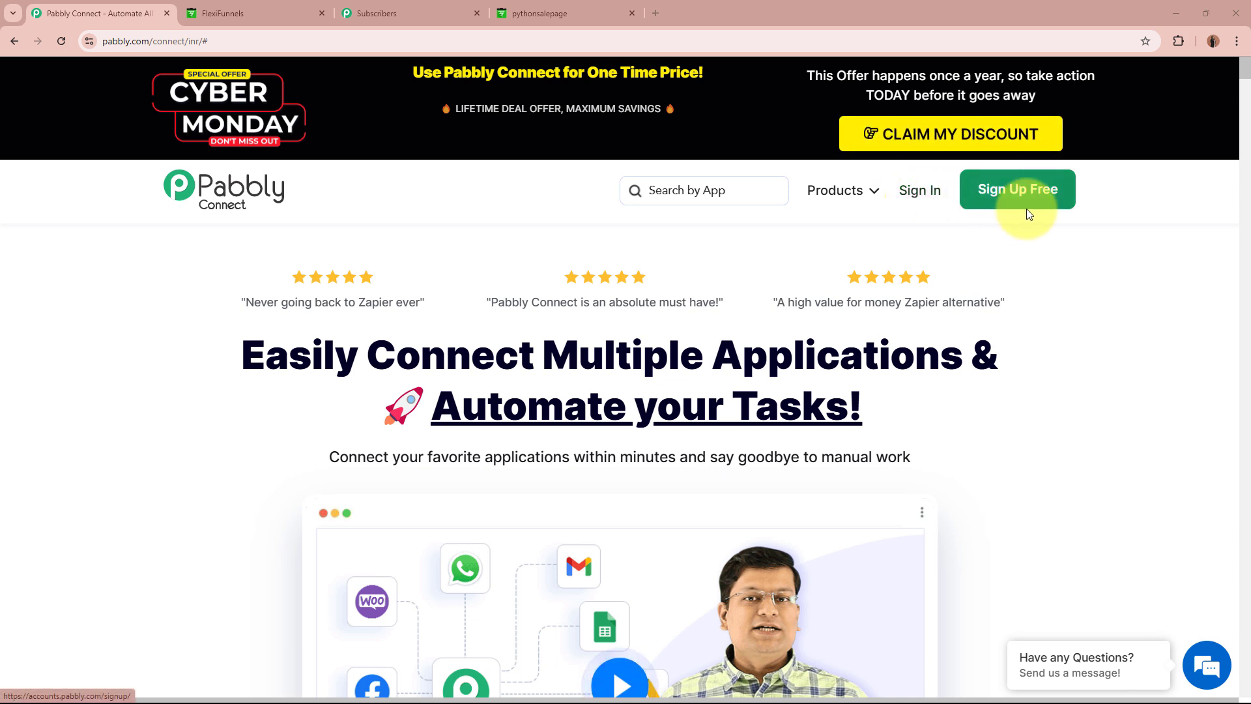
Sign in and launch Pabbly Connect from All Pabbly Apps to reach its dashboard.
left_click(928, 190)
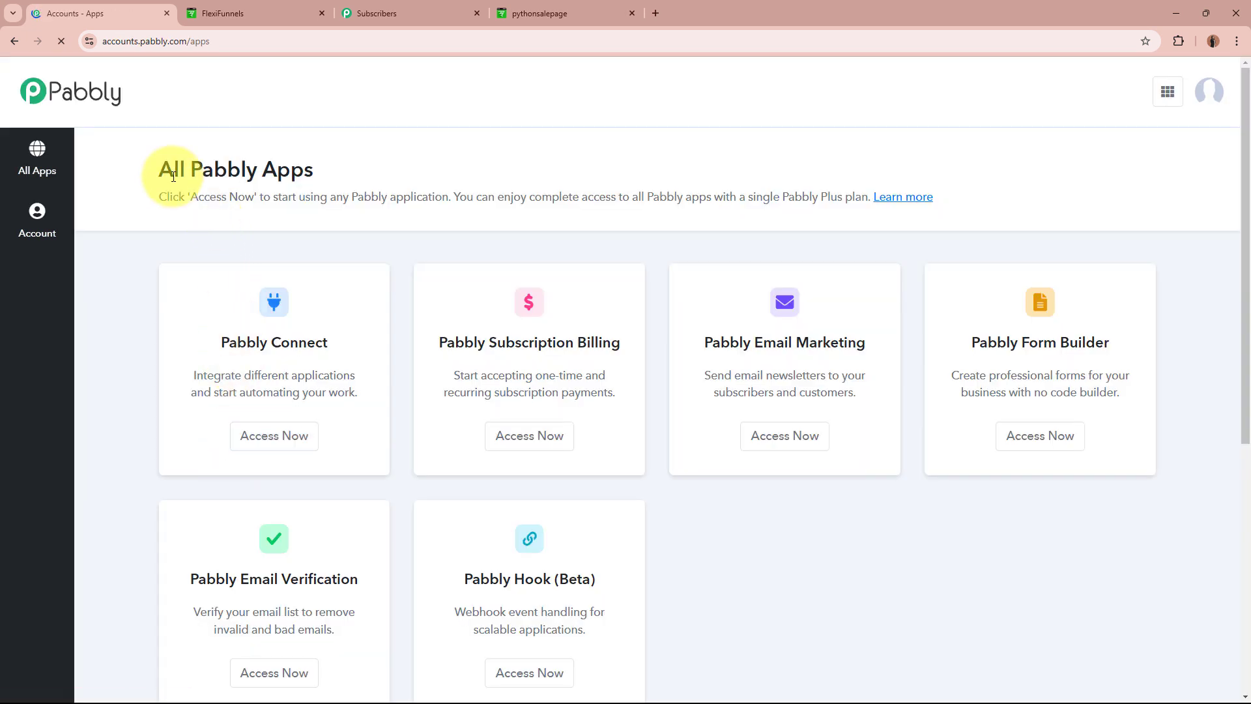
left_click_drag(163, 174, 389, 174)
left_click(390, 175)
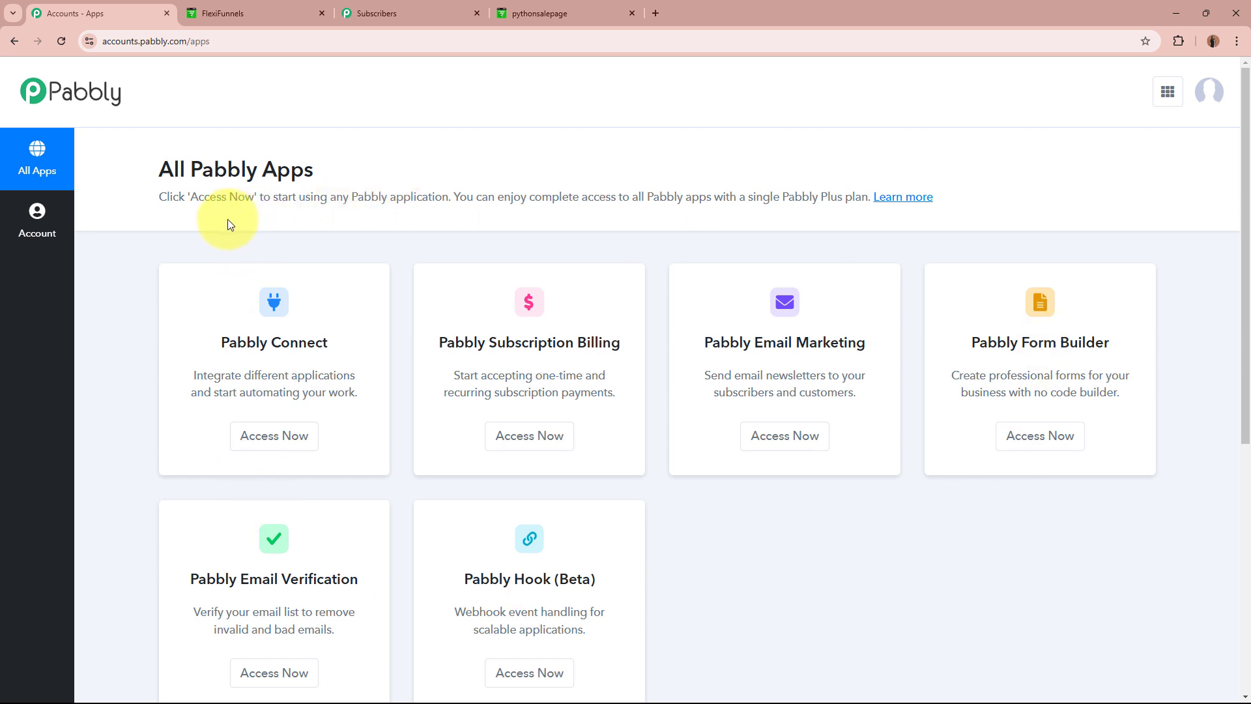
left_click_drag(221, 342, 393, 336)
left_click(392, 330)
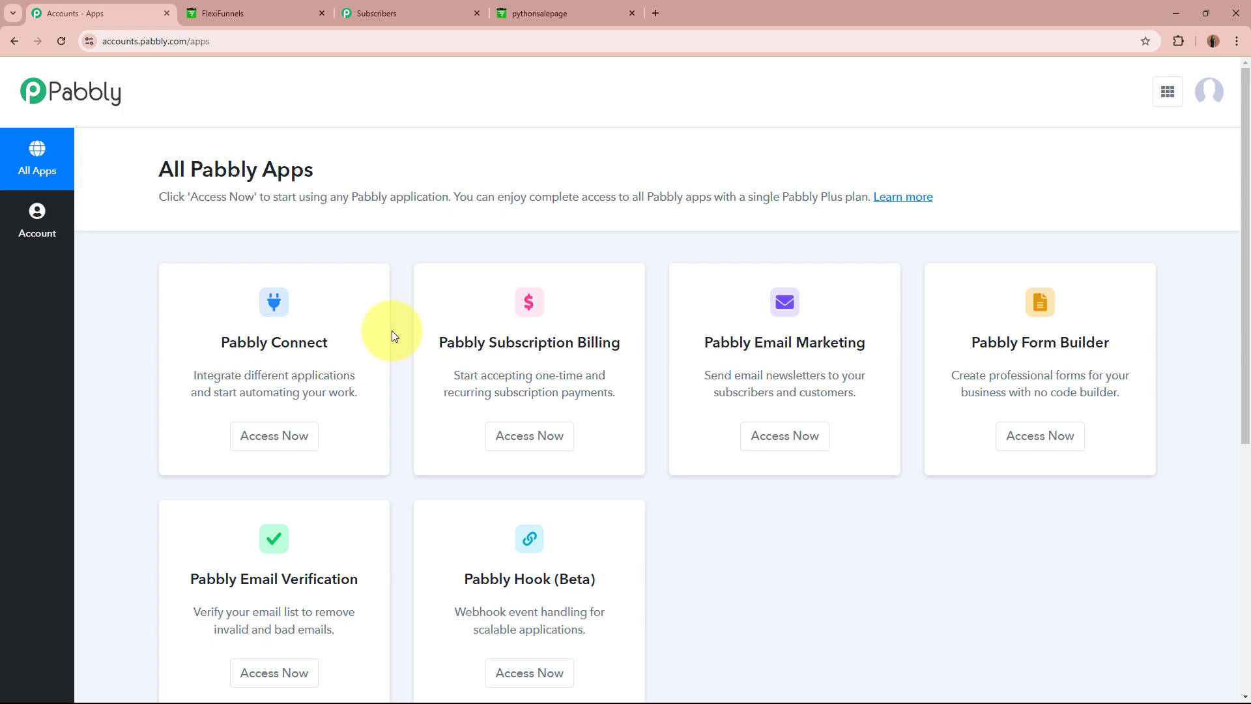
left_click(303, 437)
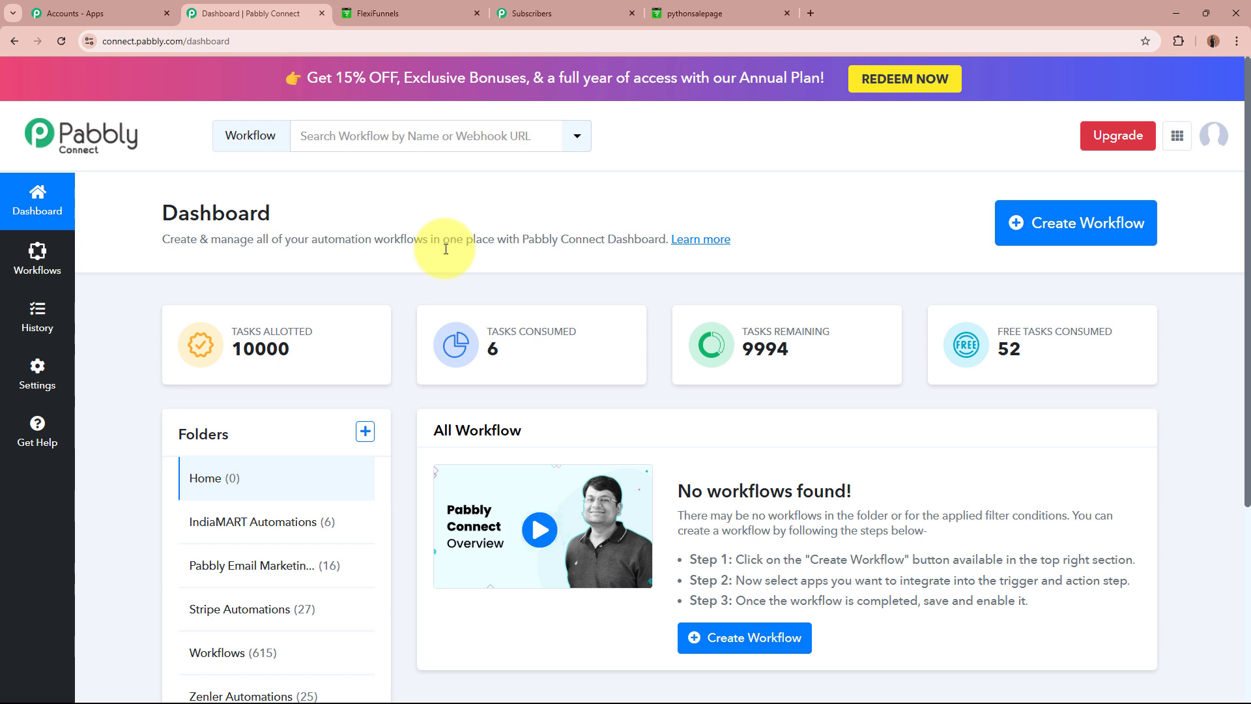
left_click_drag(162, 238, 558, 240)
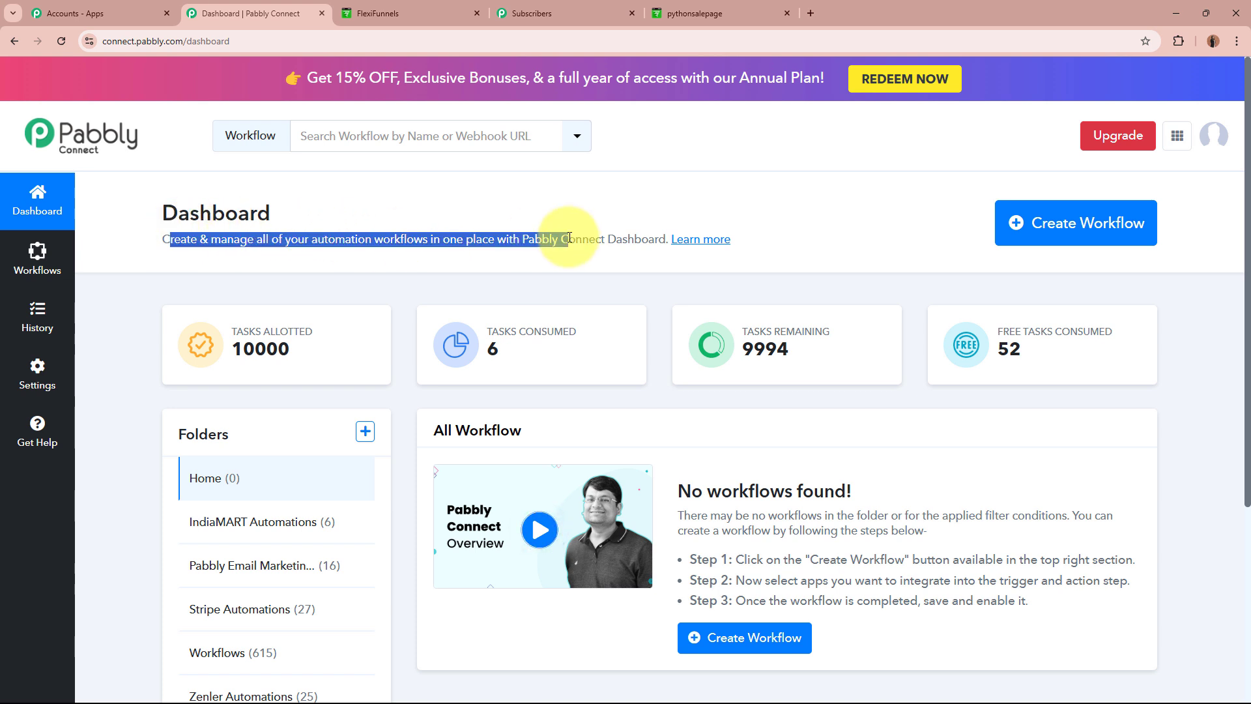
left_click(567, 257)
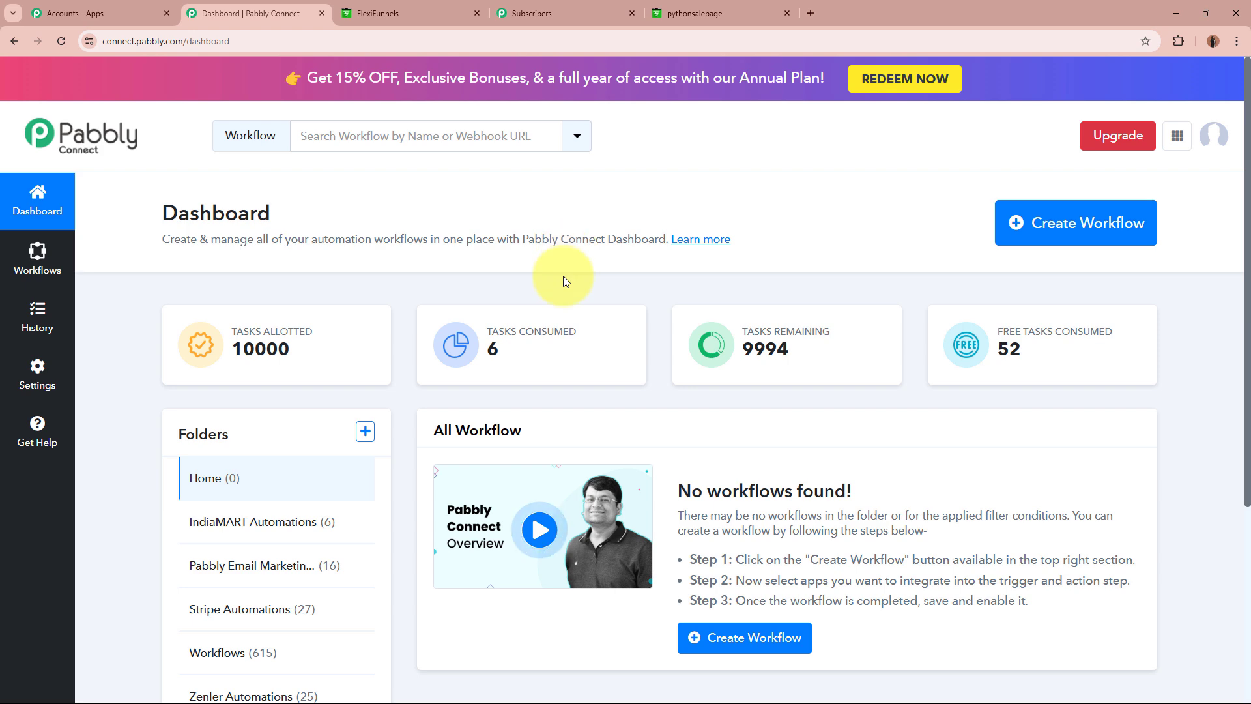
Start a new workflow named 'Create a Subscriber in Pabbly Email Marketing on FlexiFunnels Purchase'.
left_click(1102, 222)
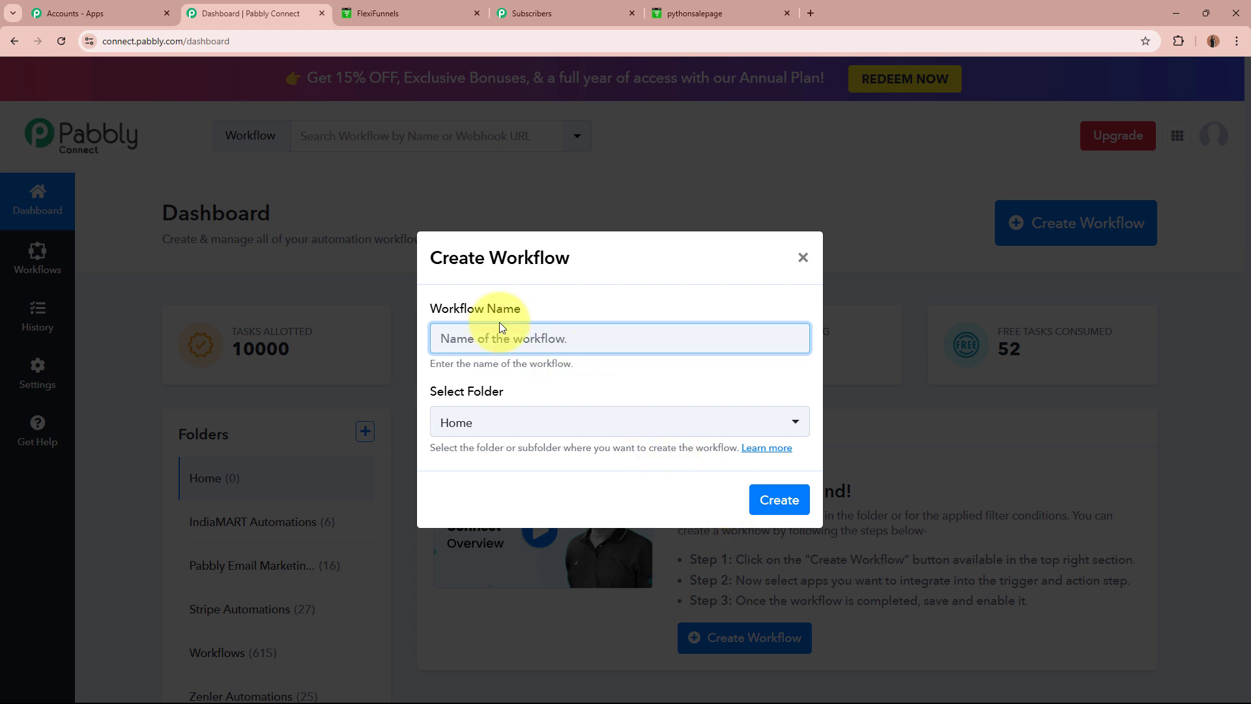
left_click_drag(431, 307, 514, 315)
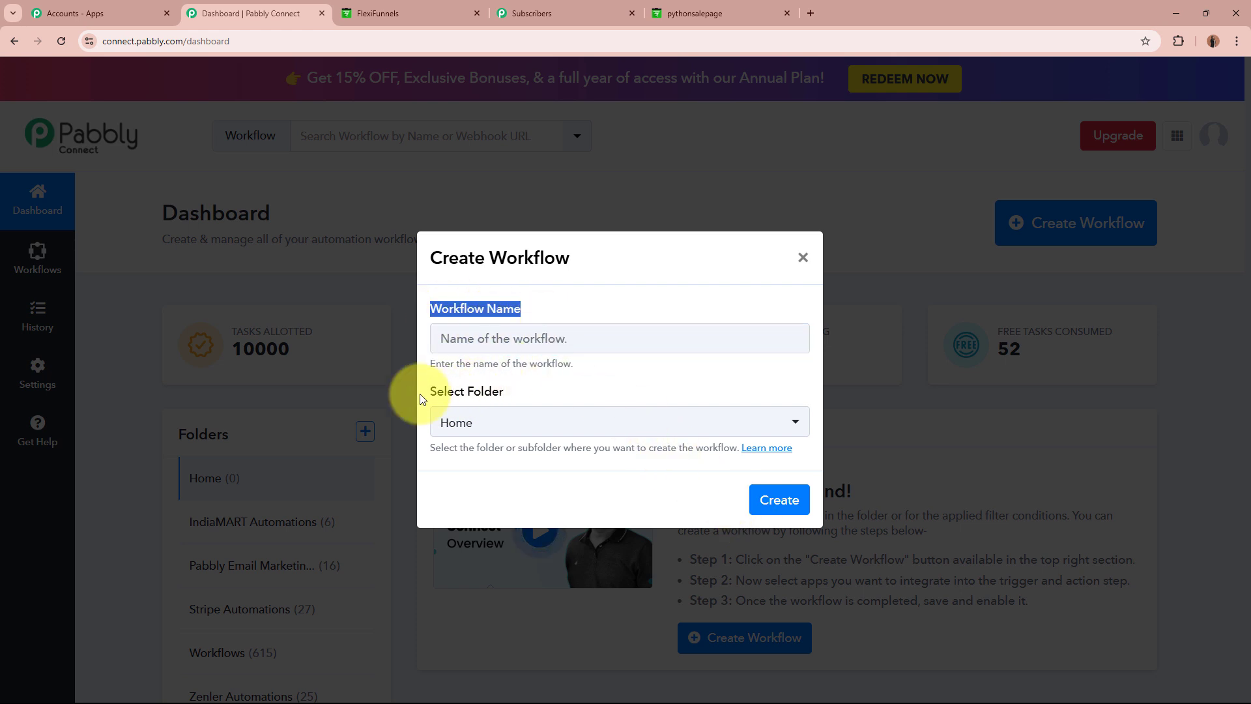
left_click_drag(431, 392, 515, 391)
left_click(522, 341)
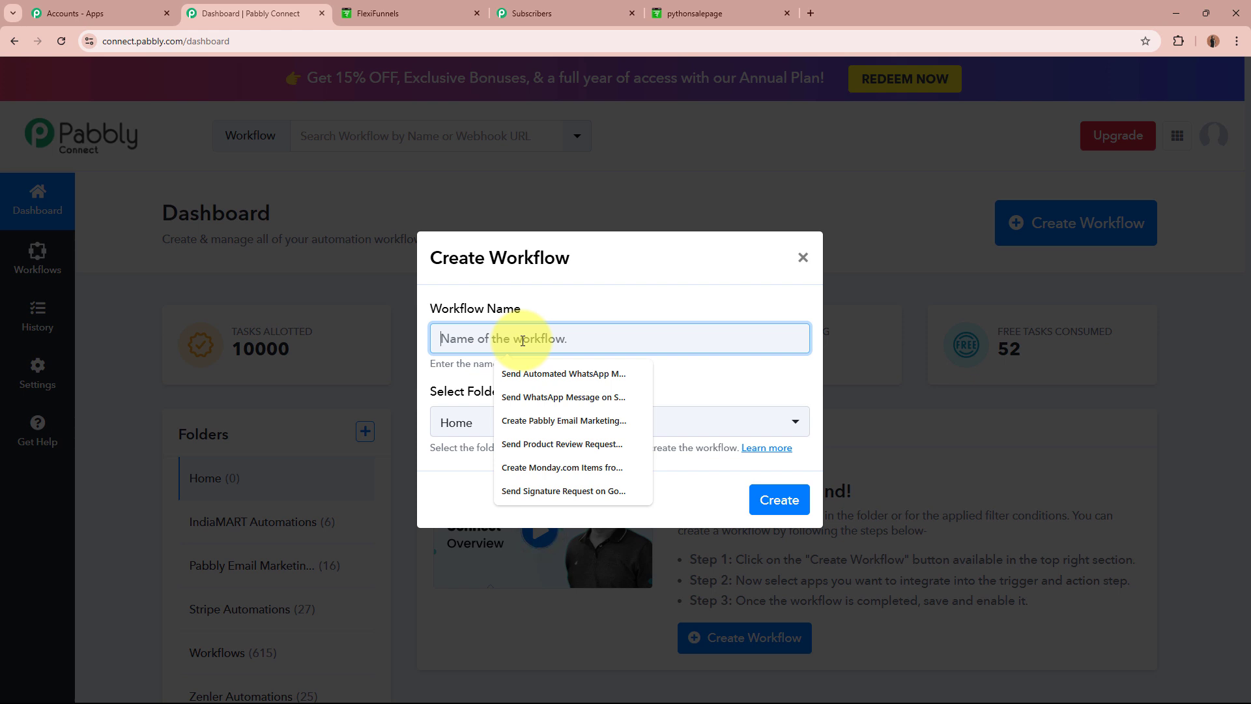
type("Create a Subscriber in Pabbly Email Marketing on FlexiFunnels Purchase")
left_click_drag(452, 339, 818, 332)
left_click(729, 385)
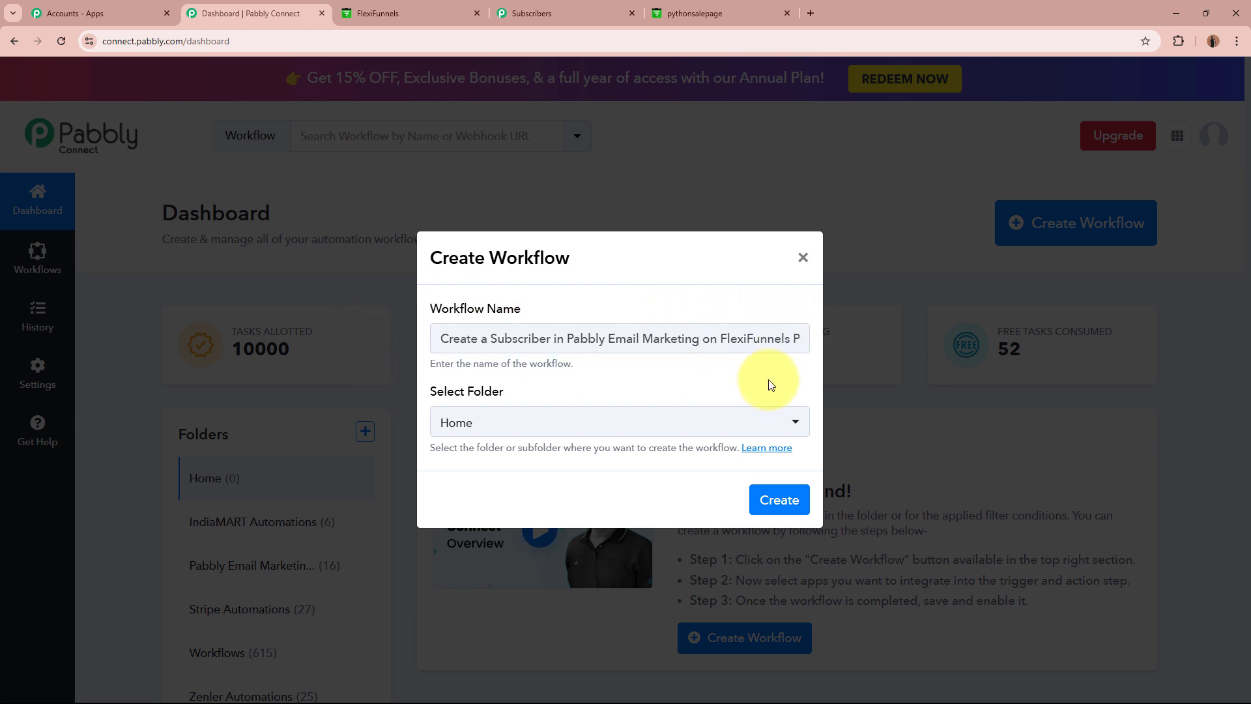
Place it in the Pabbly Email Marketing Automations folder and create the workflow.
left_click(456, 396)
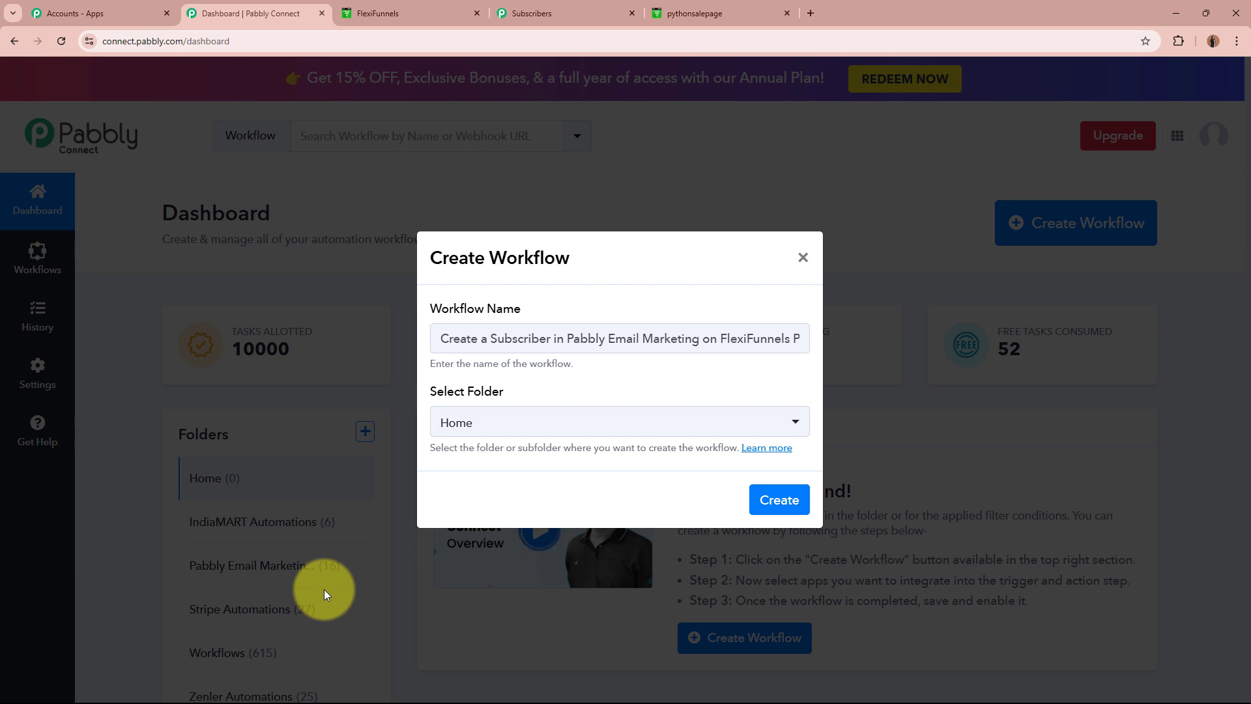
left_click(602, 435)
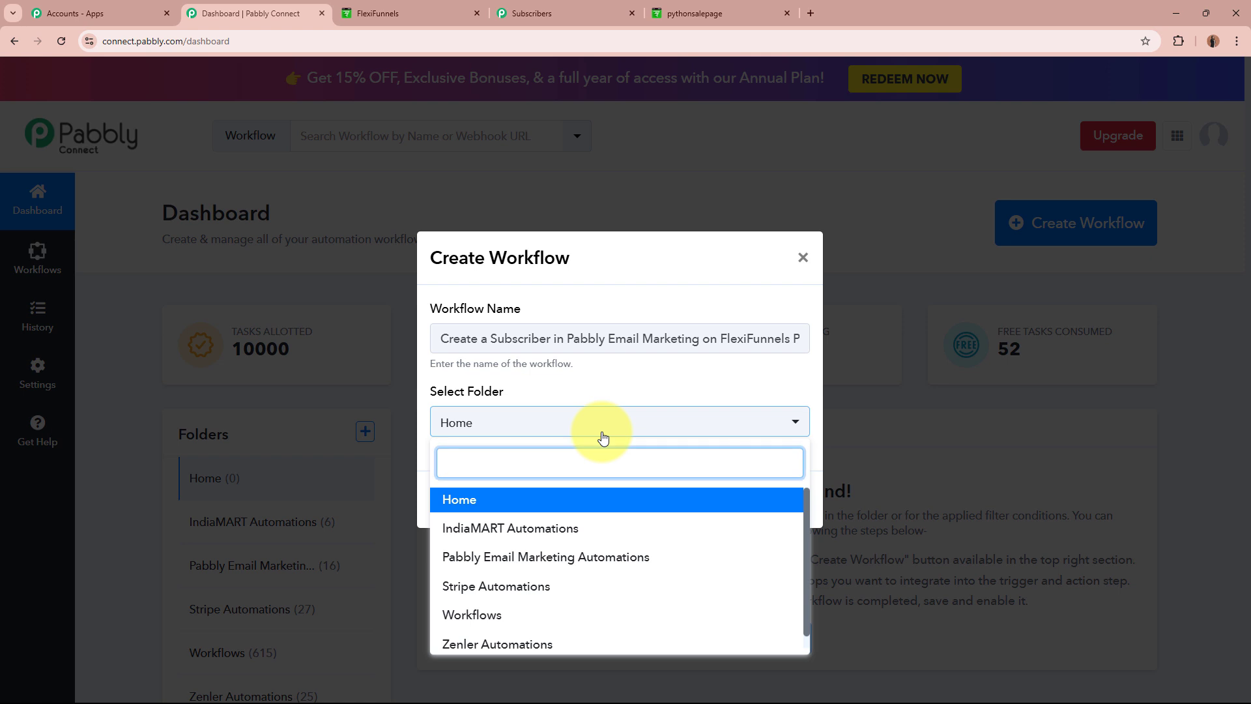
left_click(581, 556)
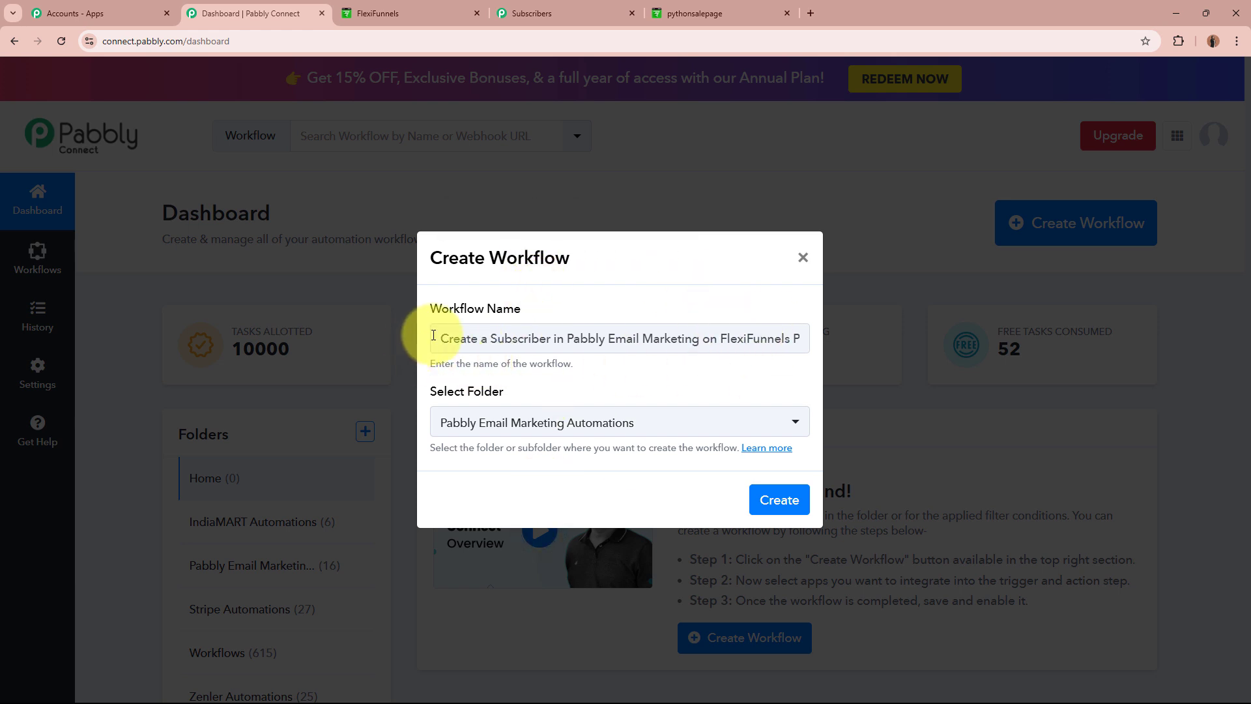
left_click_drag(449, 338, 733, 460)
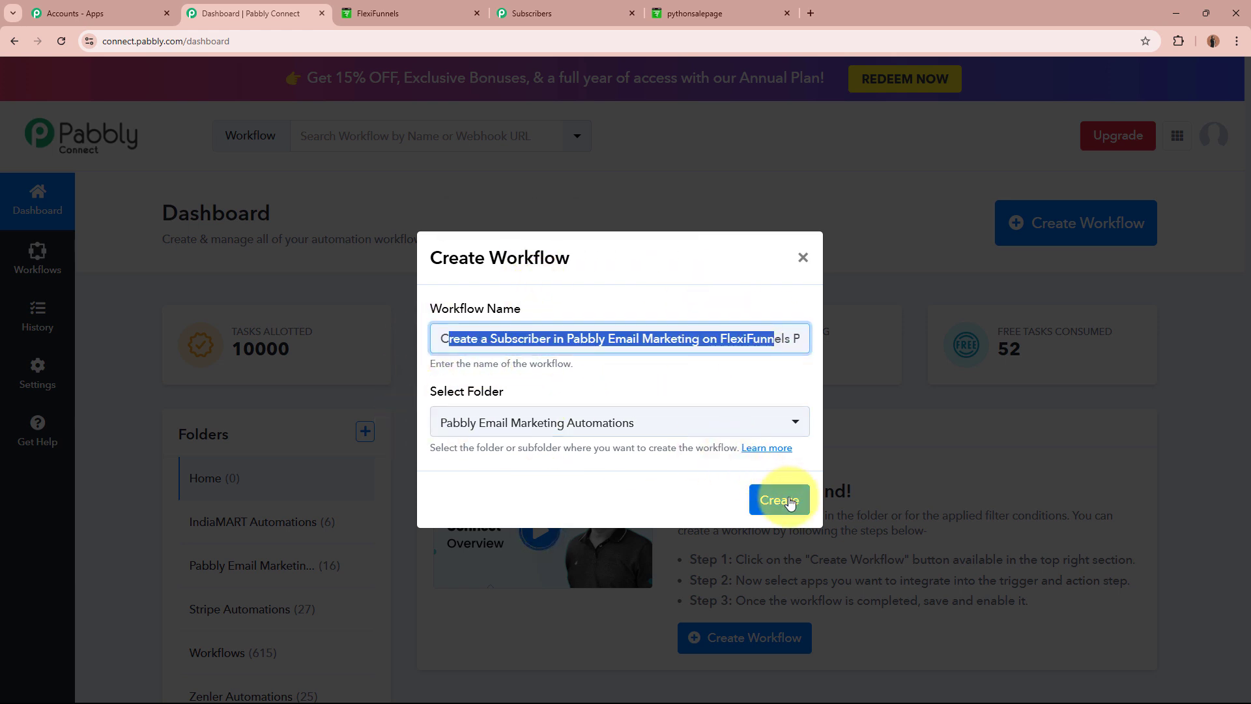
left_click(788, 500)
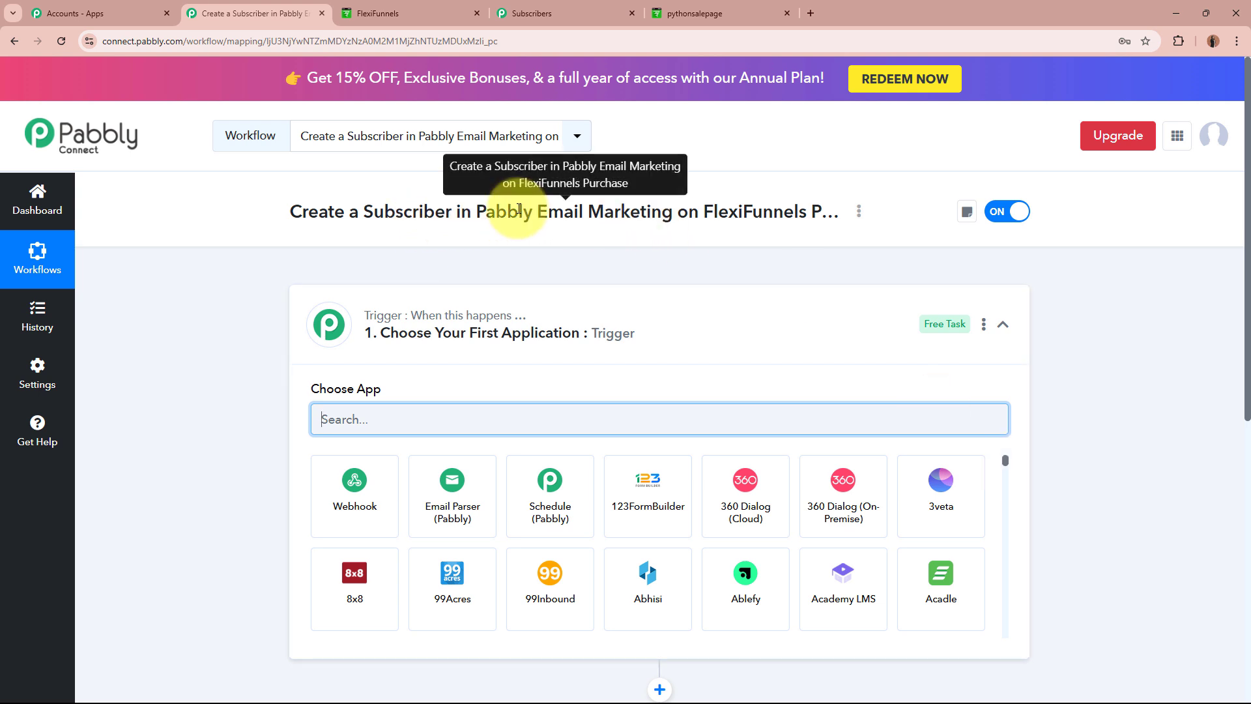
Search the trigger apps for 'Flexi', then switch to the FlexiFunnels product tab.
left_click(784, 324)
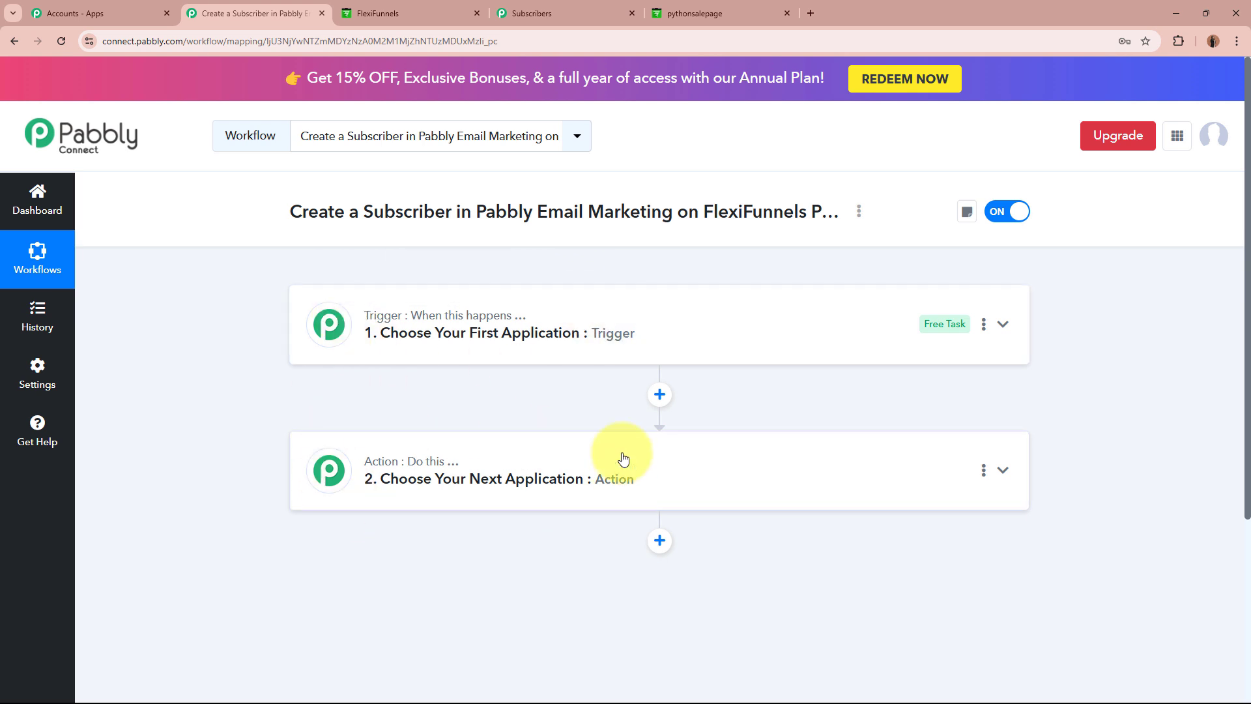
left_click(823, 318)
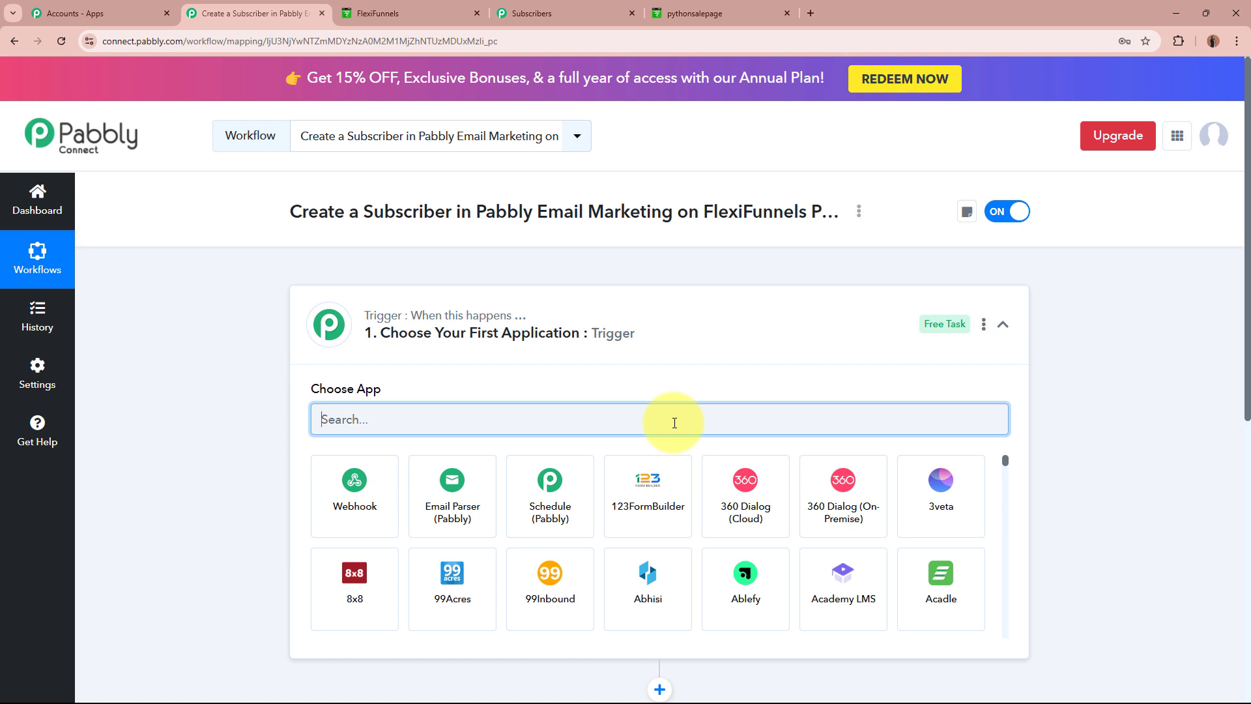
type("Flex")
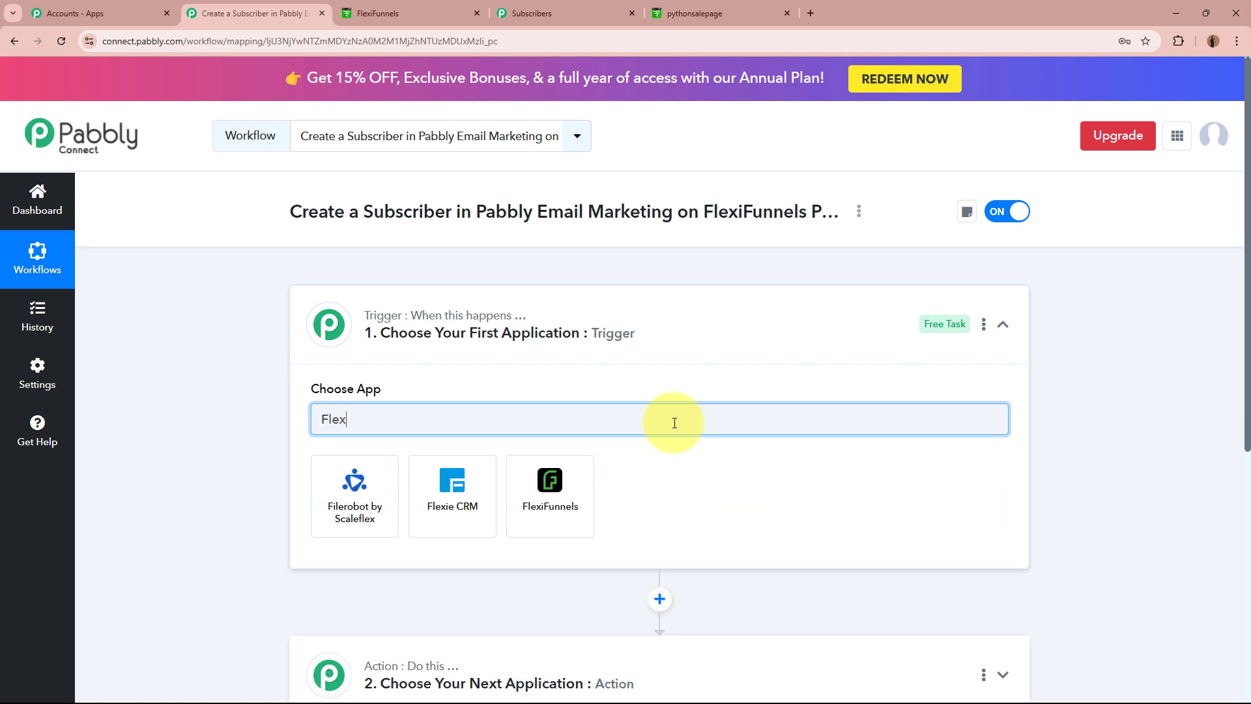
type("i")
key("ctrl+Tab")
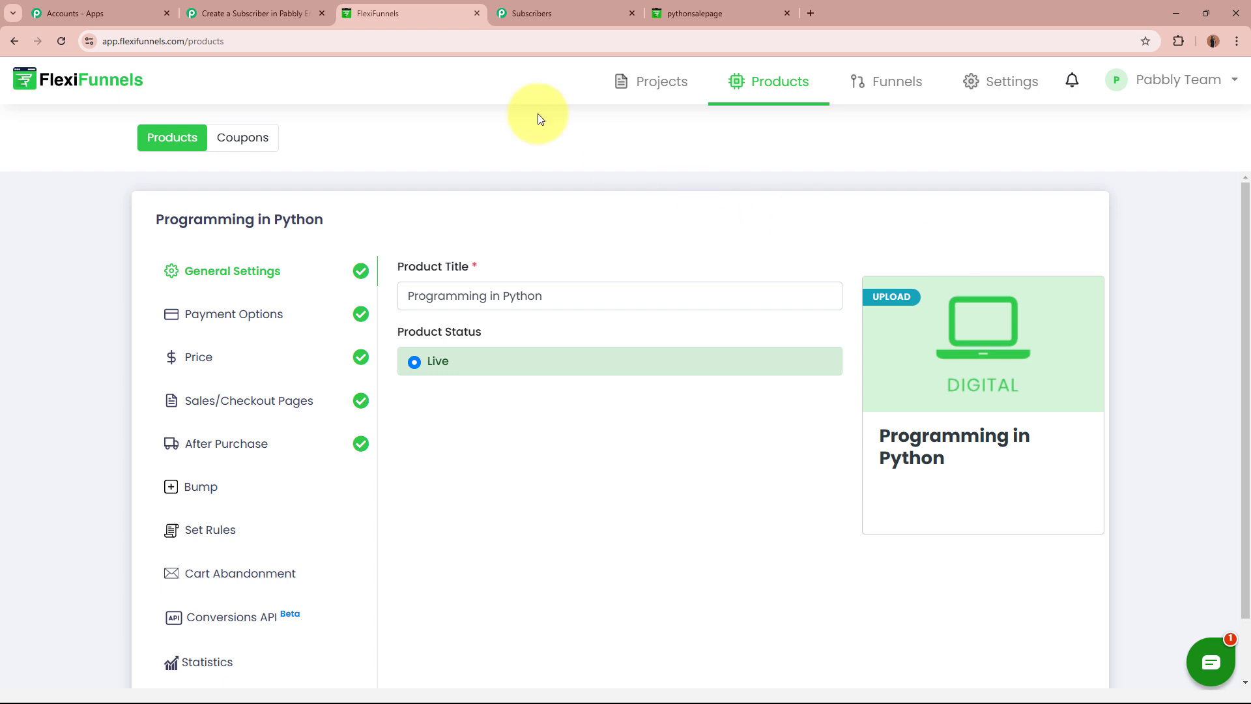
Set the workflow trigger to the FlexiFunnels app with the New Purchase event.
left_click(256, 8)
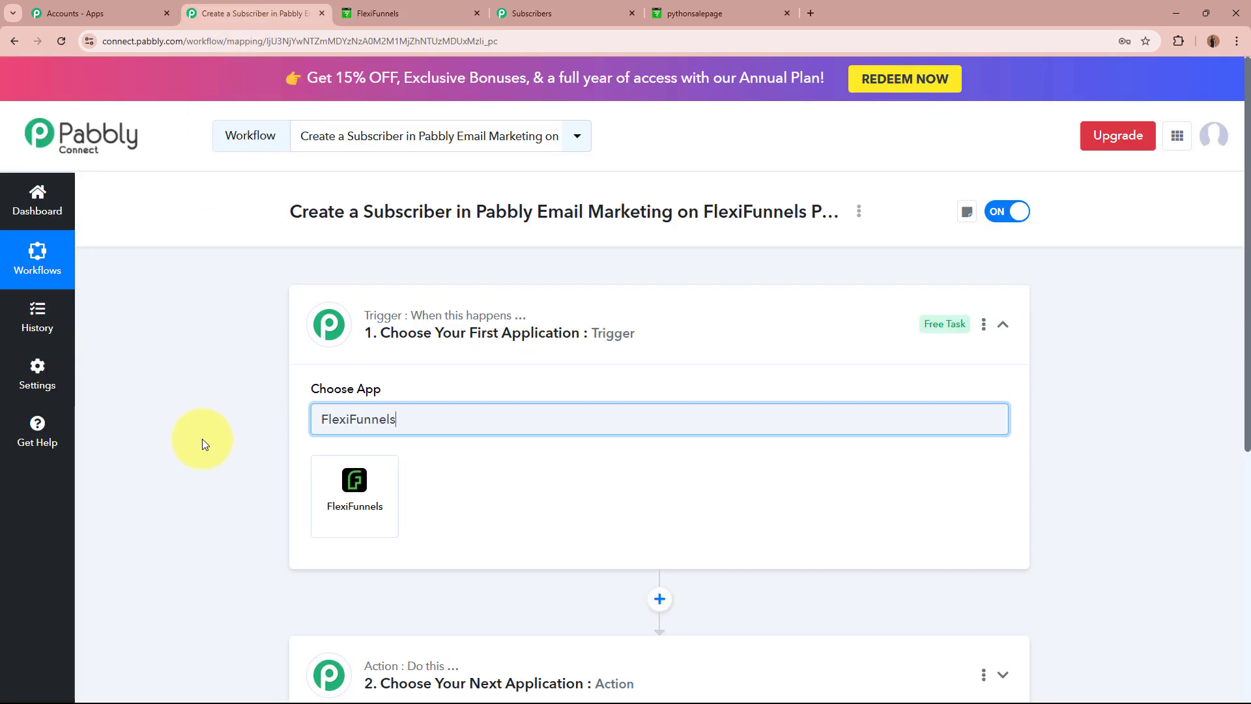
left_click(340, 496)
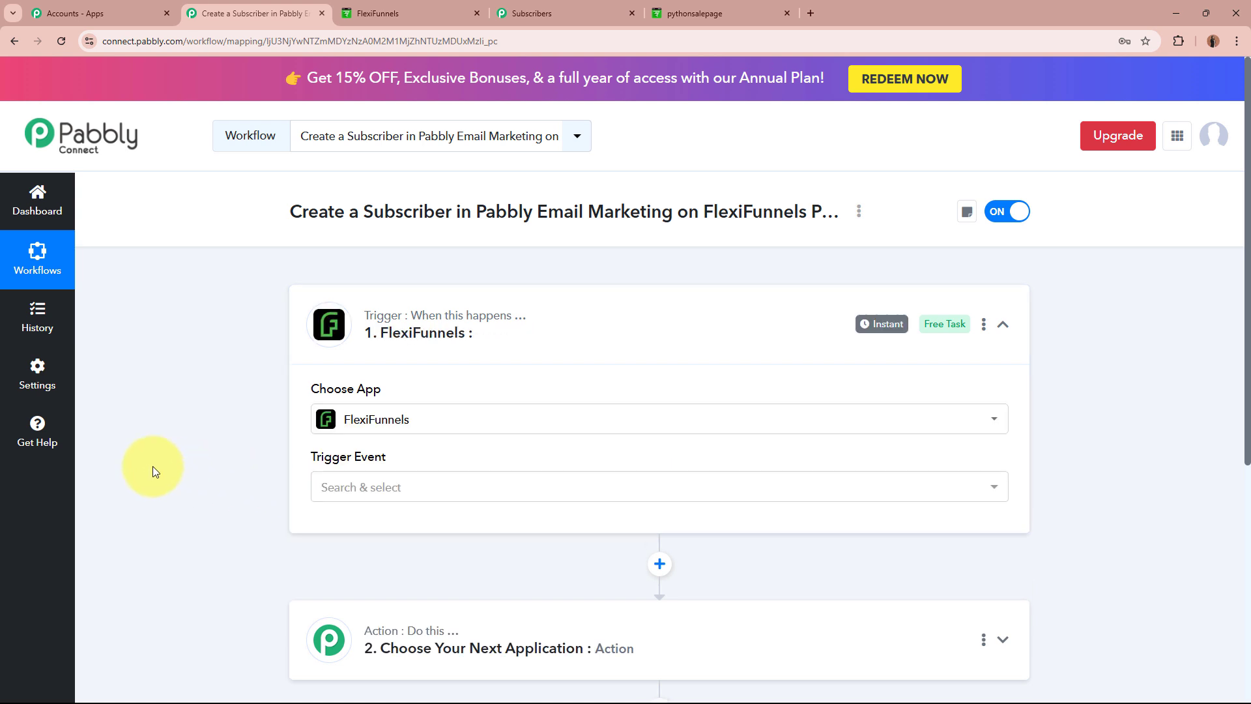
left_click(503, 483)
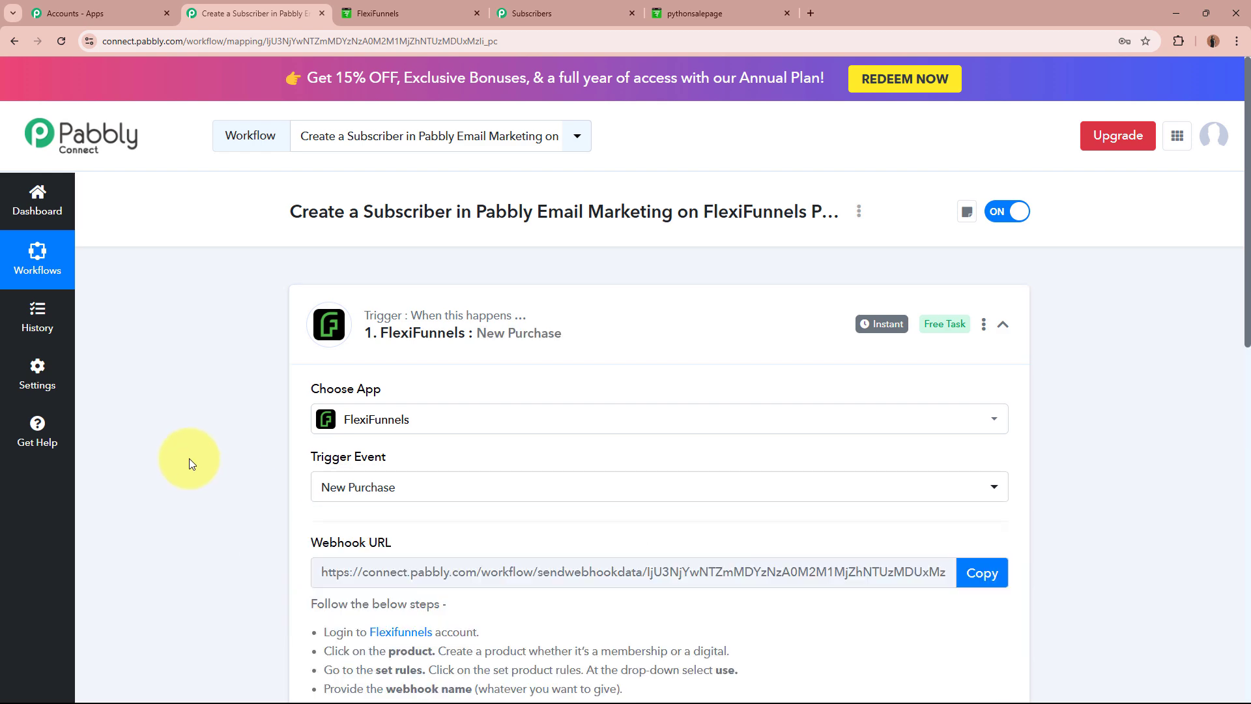
left_click(401, 13)
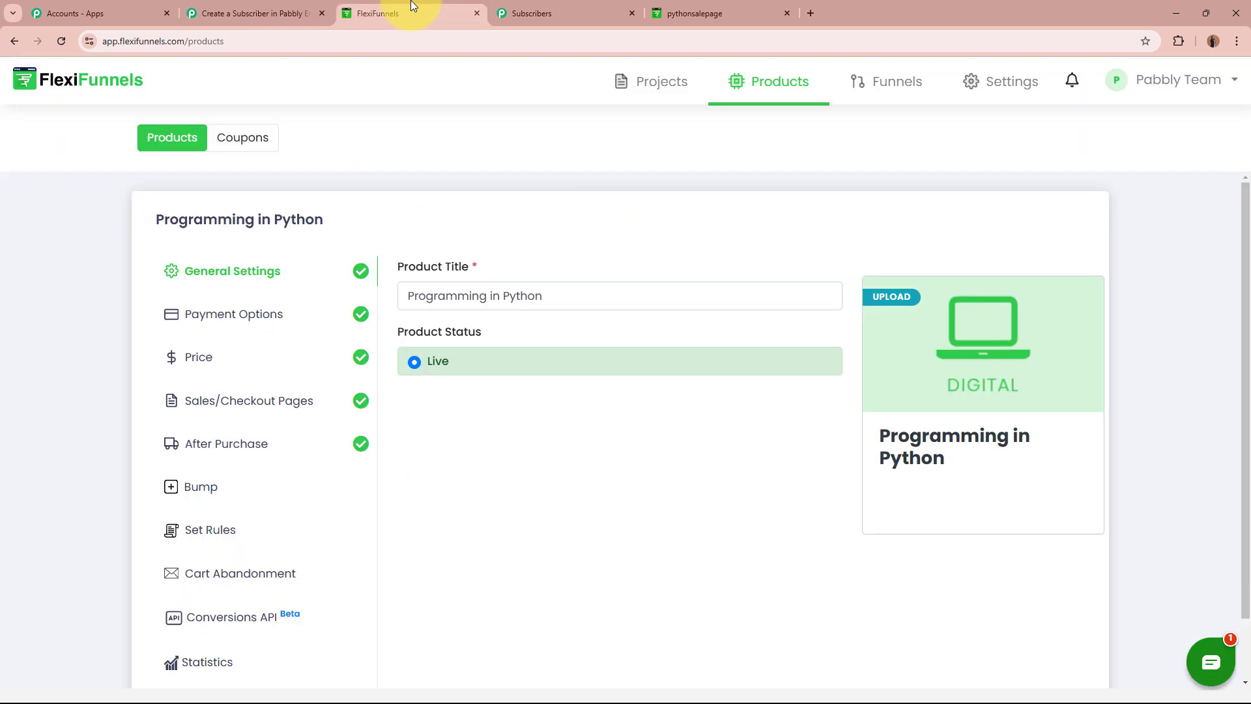
left_click(241, 12)
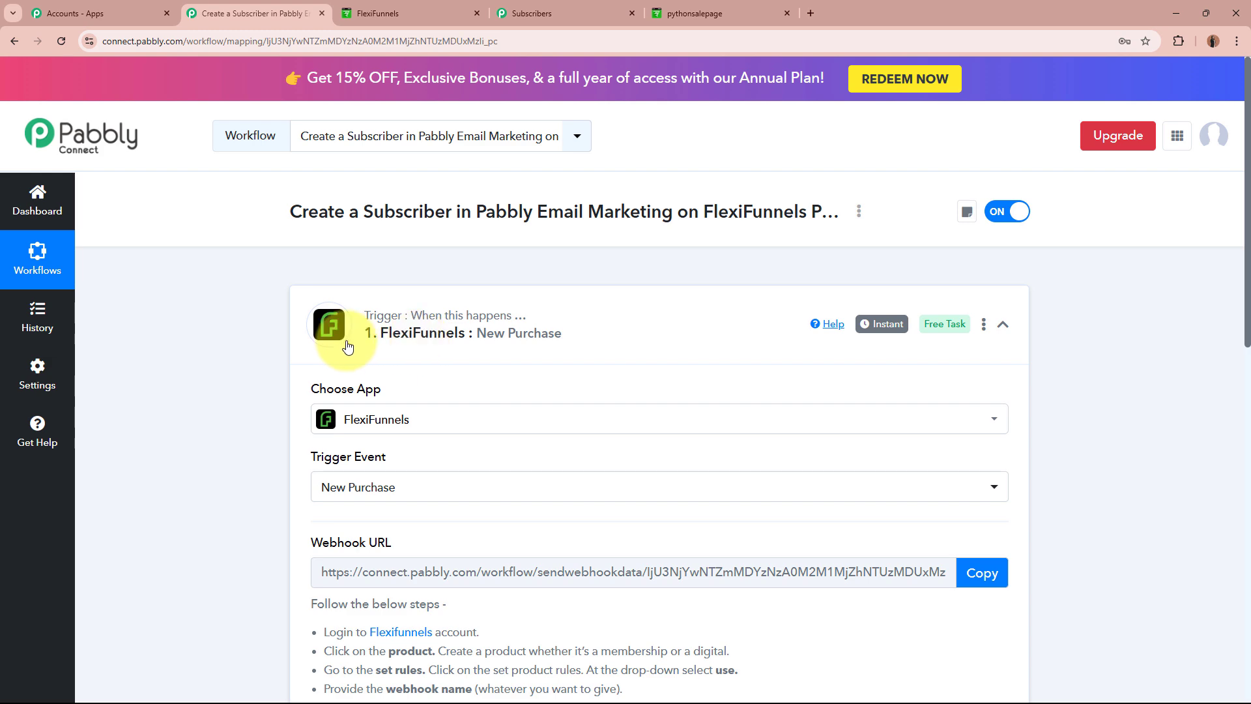
Copy the New Purchase trigger's webhook URL.
scroll(215, 463, "down", 4)
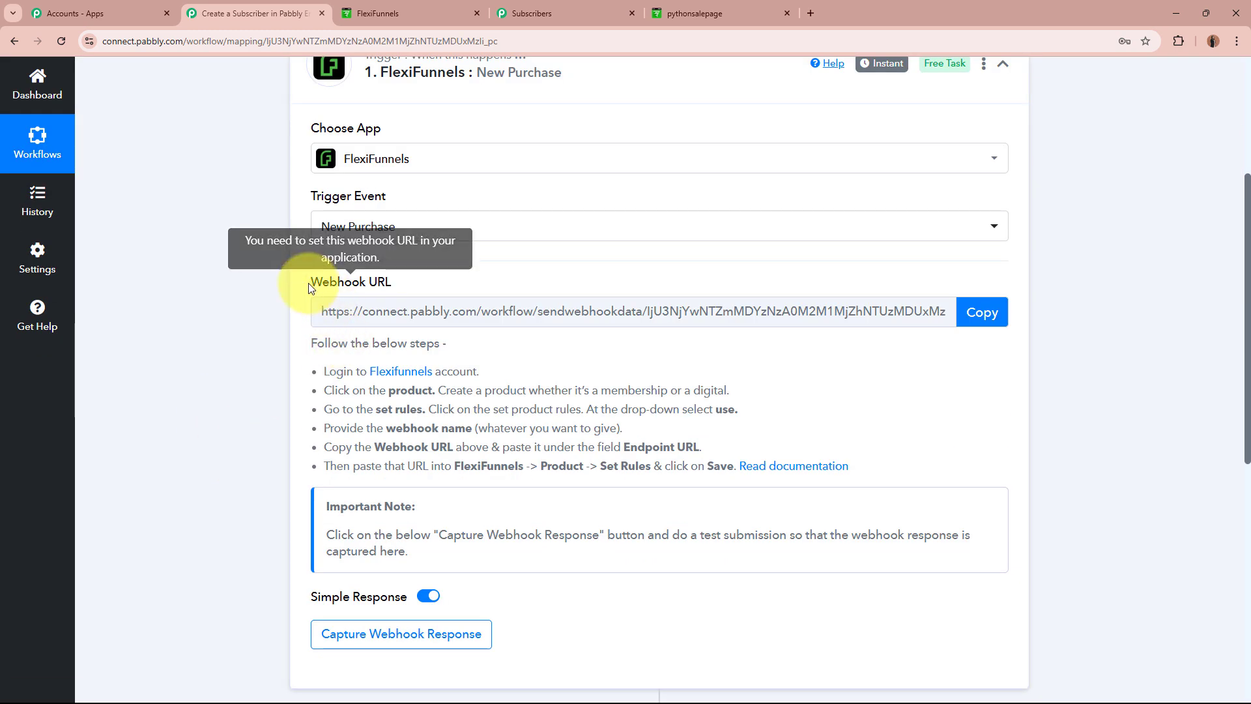
left_click_drag(312, 286, 503, 287)
left_click(217, 393)
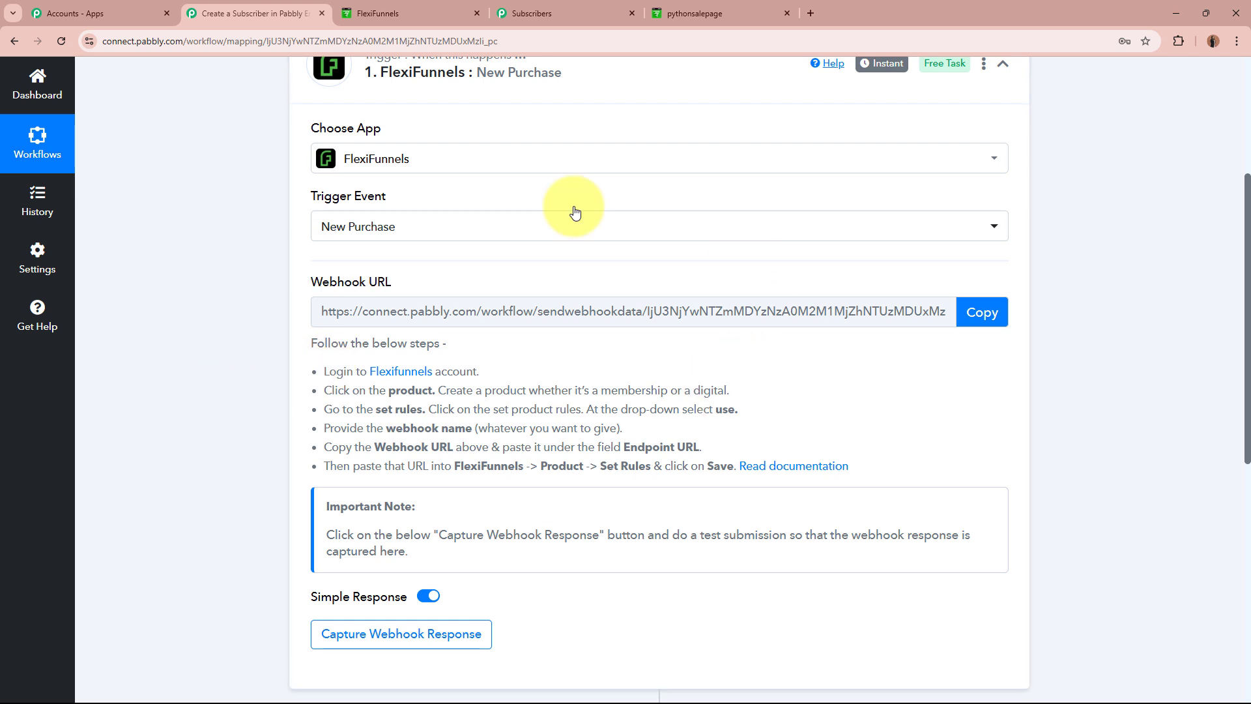
mouse_move(366, 284)
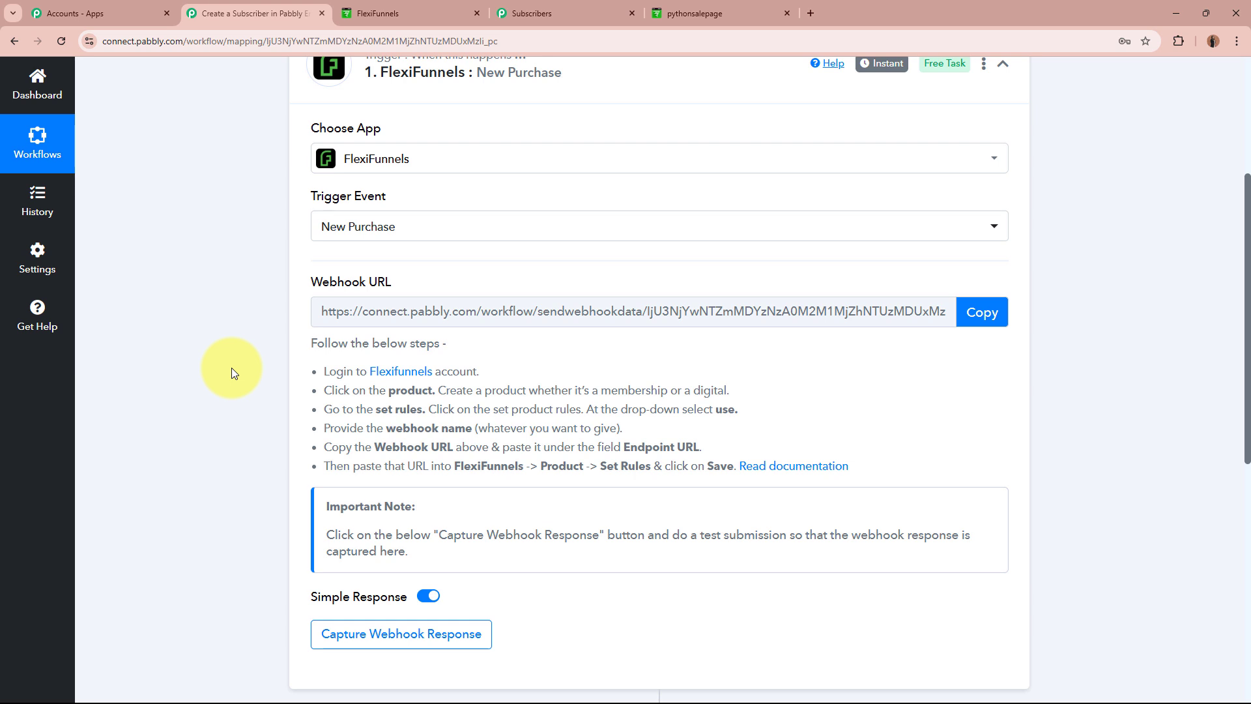
left_click_drag(295, 347, 903, 461)
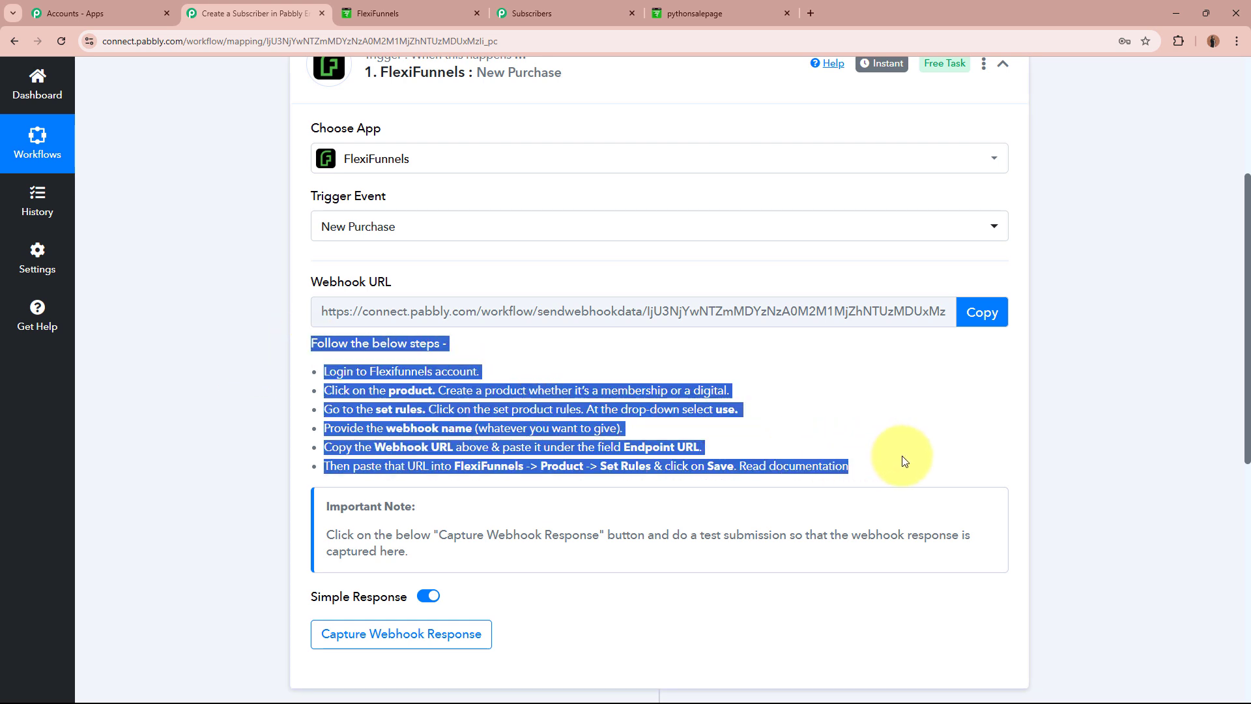
left_click(904, 461)
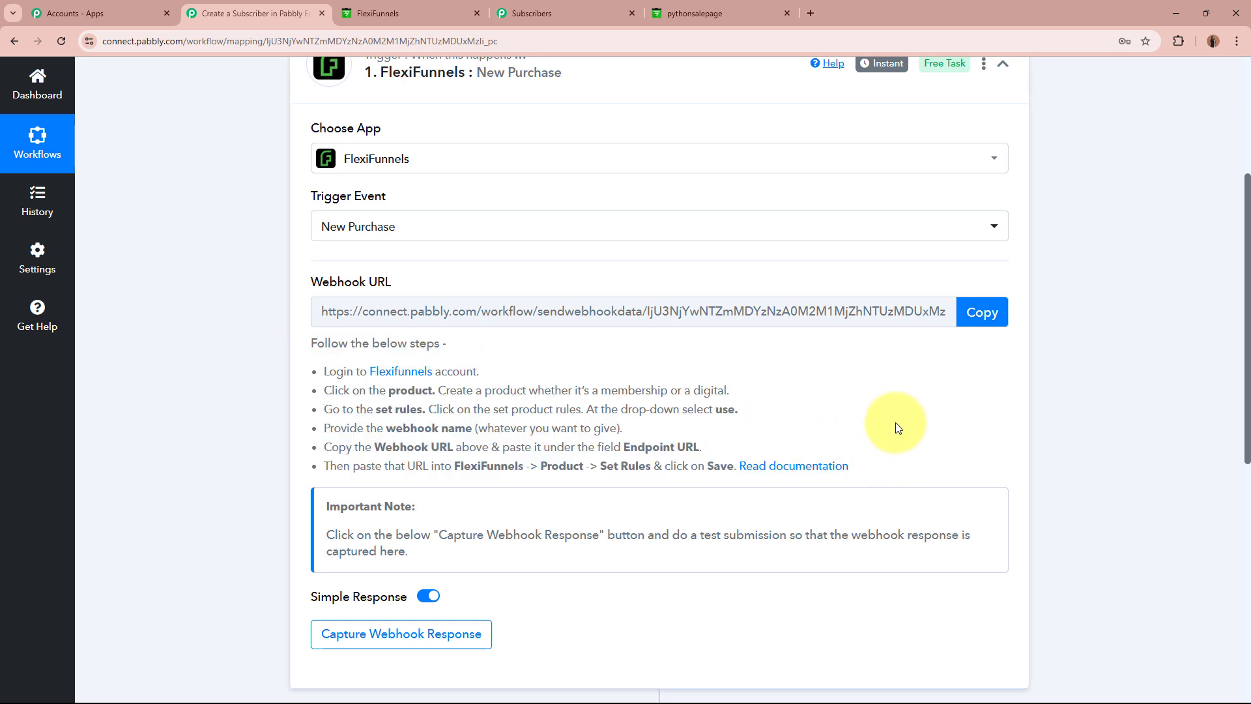
left_click(982, 313)
scroll(1060, 374, "up", 4)
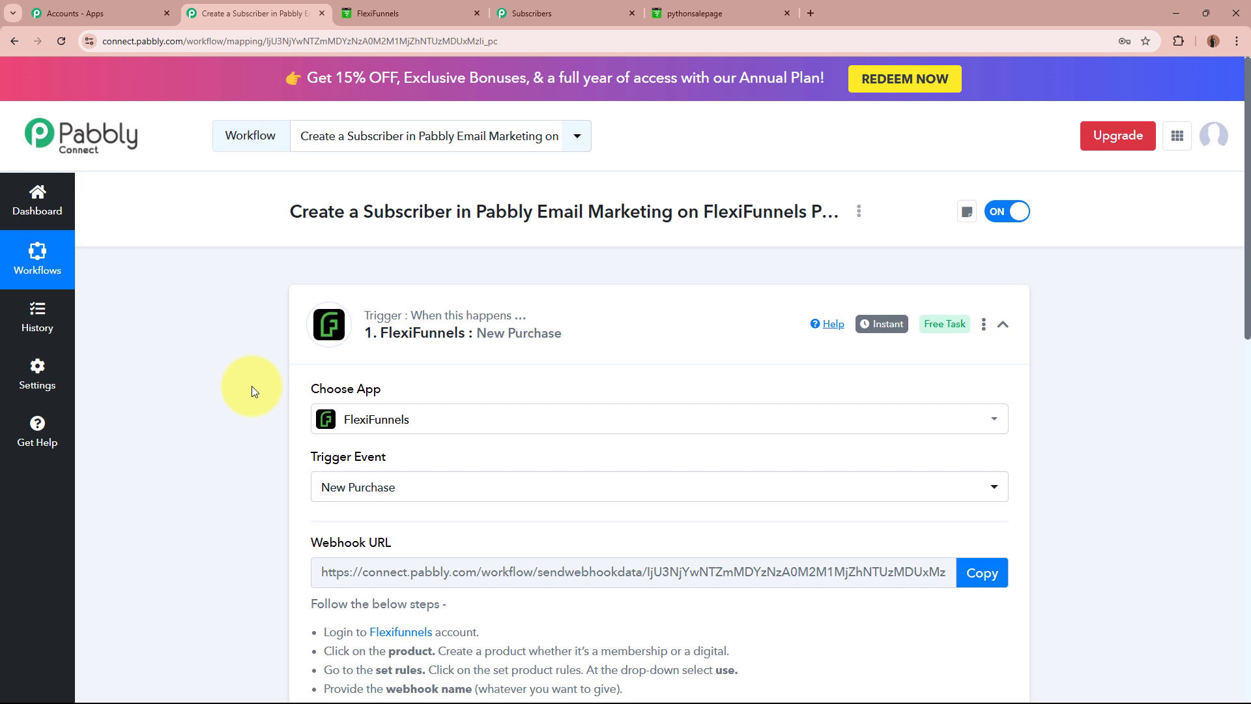
Return to the FlexiFunnels Programming in Python product page.
left_click(390, 13)
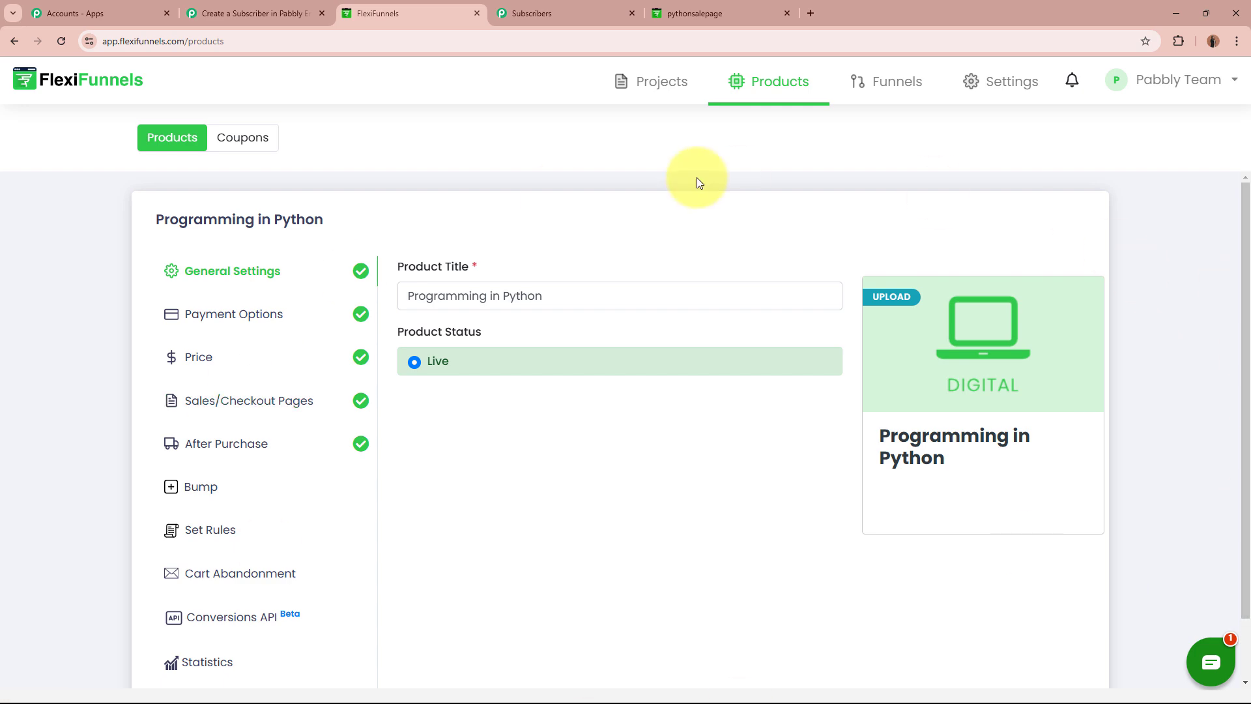
left_click(241, 13)
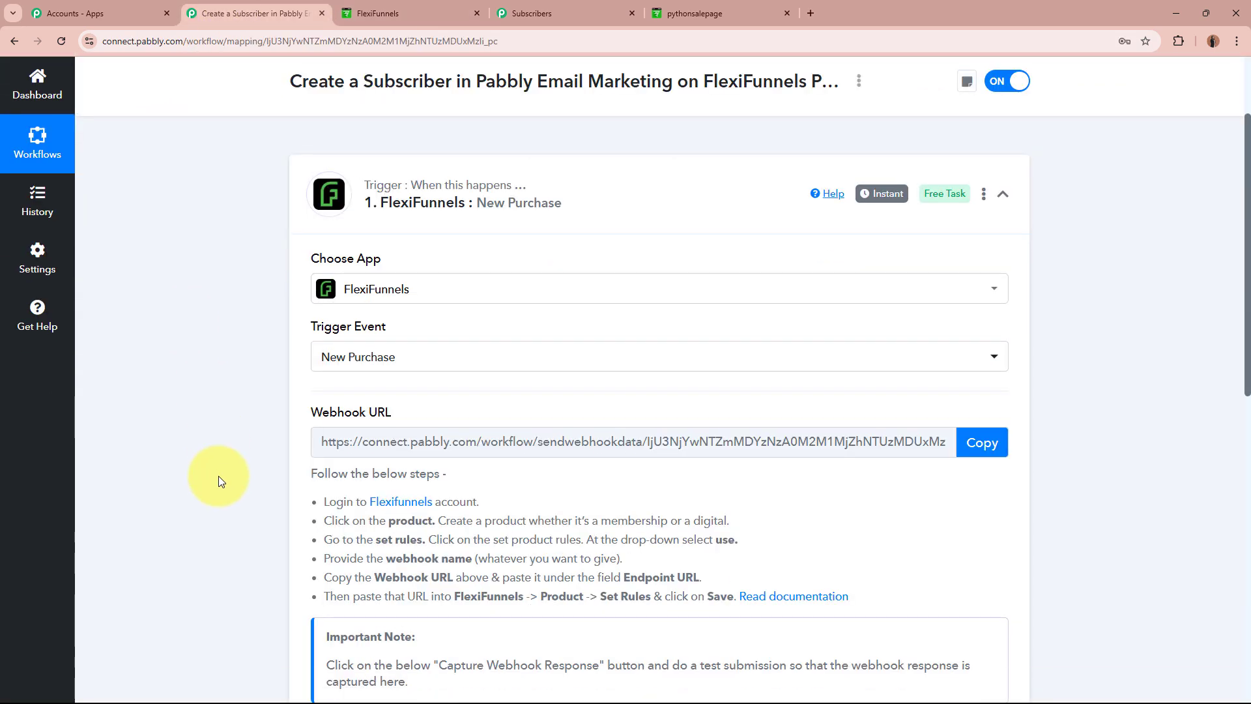
scroll(220, 475, "down", 2)
left_click_drag(353, 389, 430, 389)
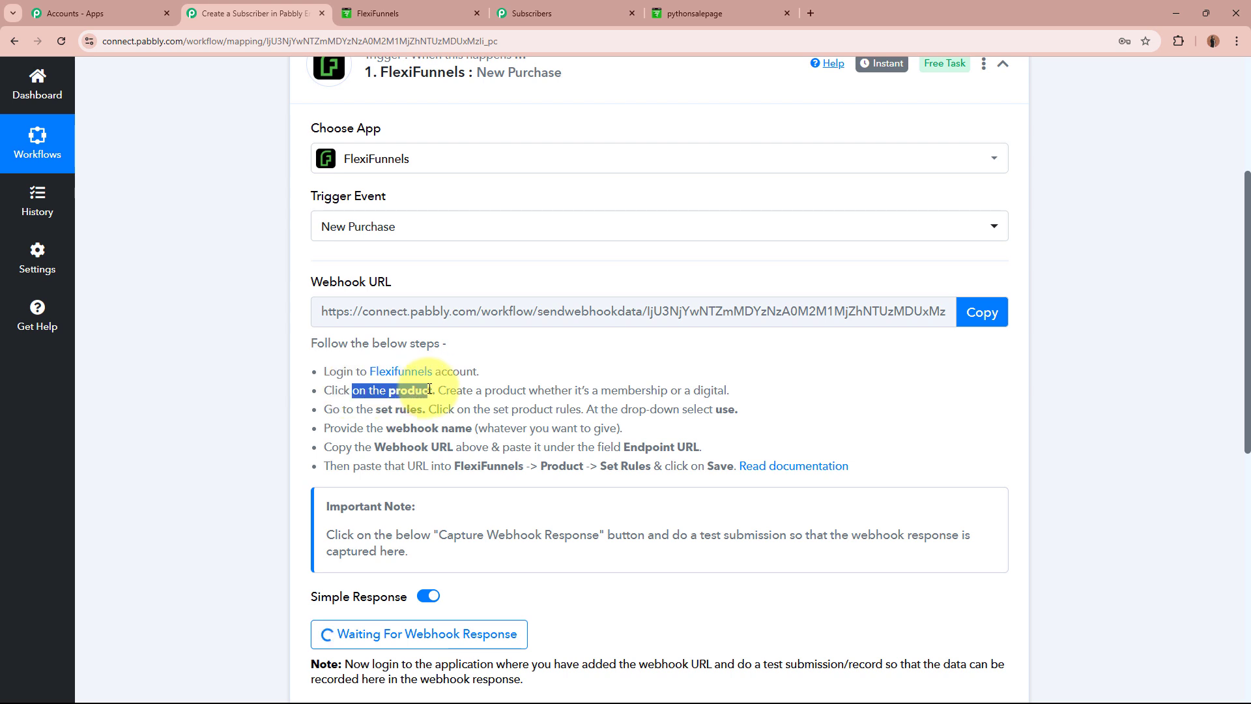
left_click(429, 389)
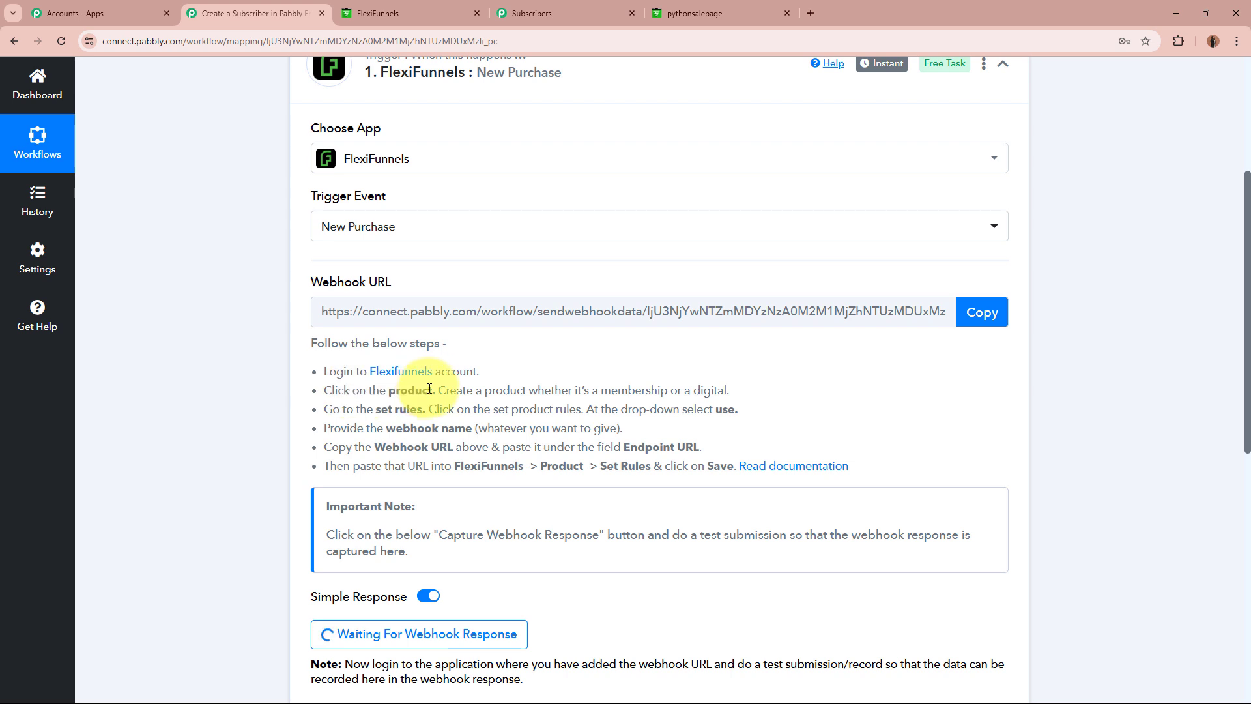
key("ctrl+Tab")
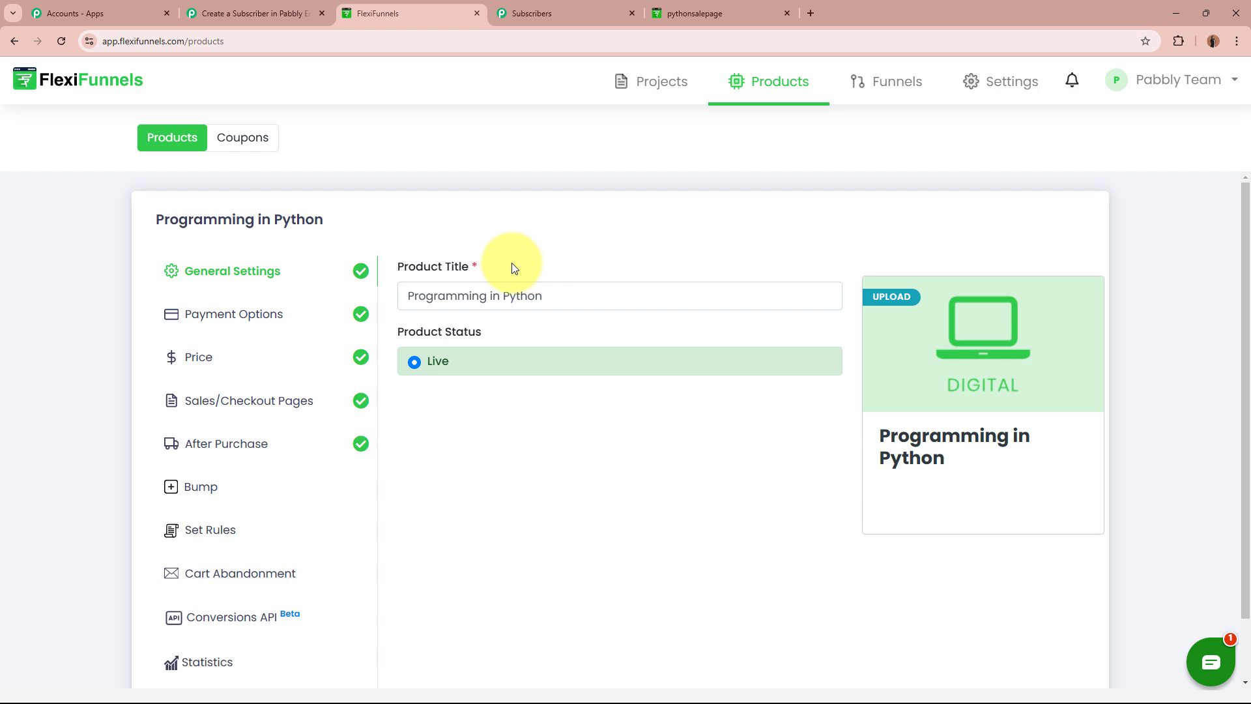
Add a product rule: when purchased, for all pricing options, use Webhook.
left_click(222, 535)
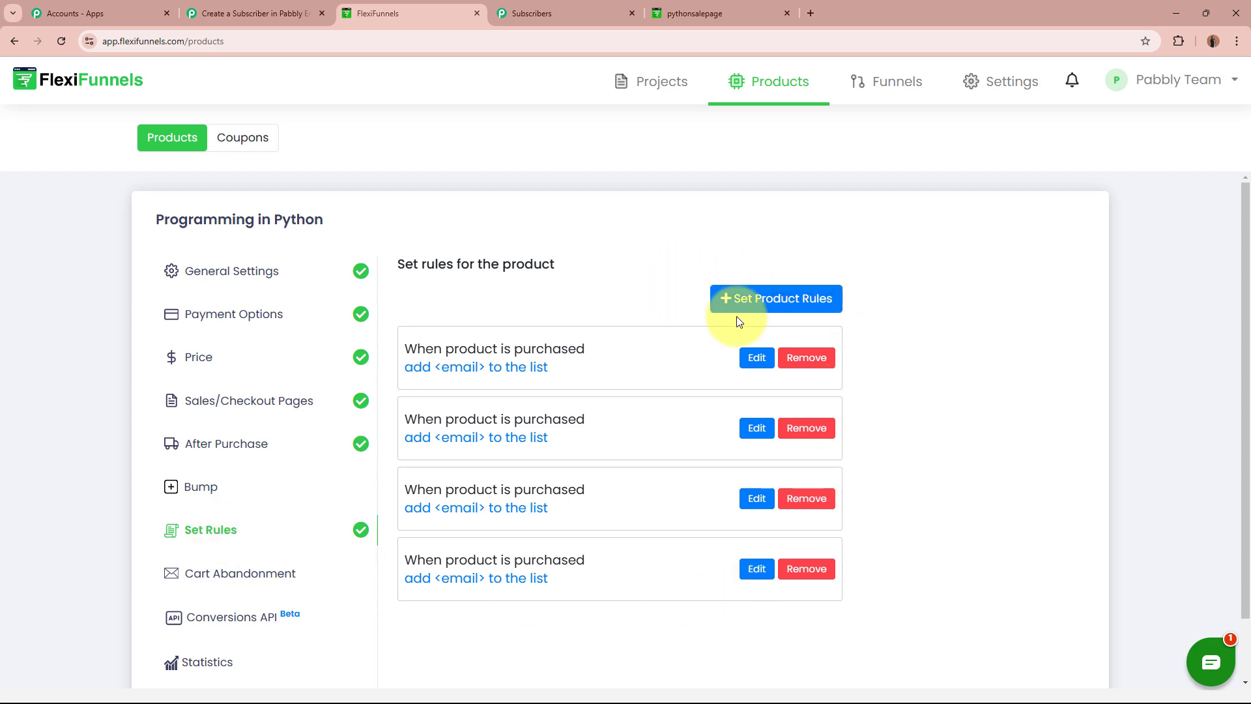
left_click(816, 310)
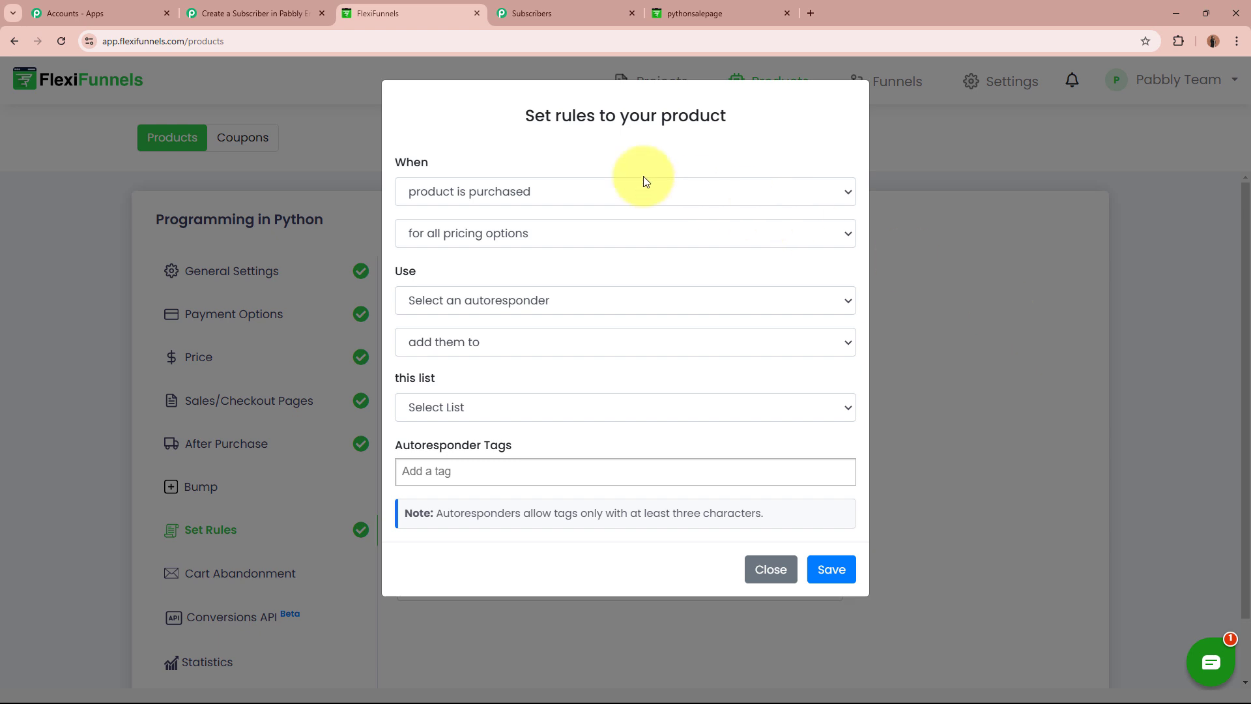
left_click(664, 196)
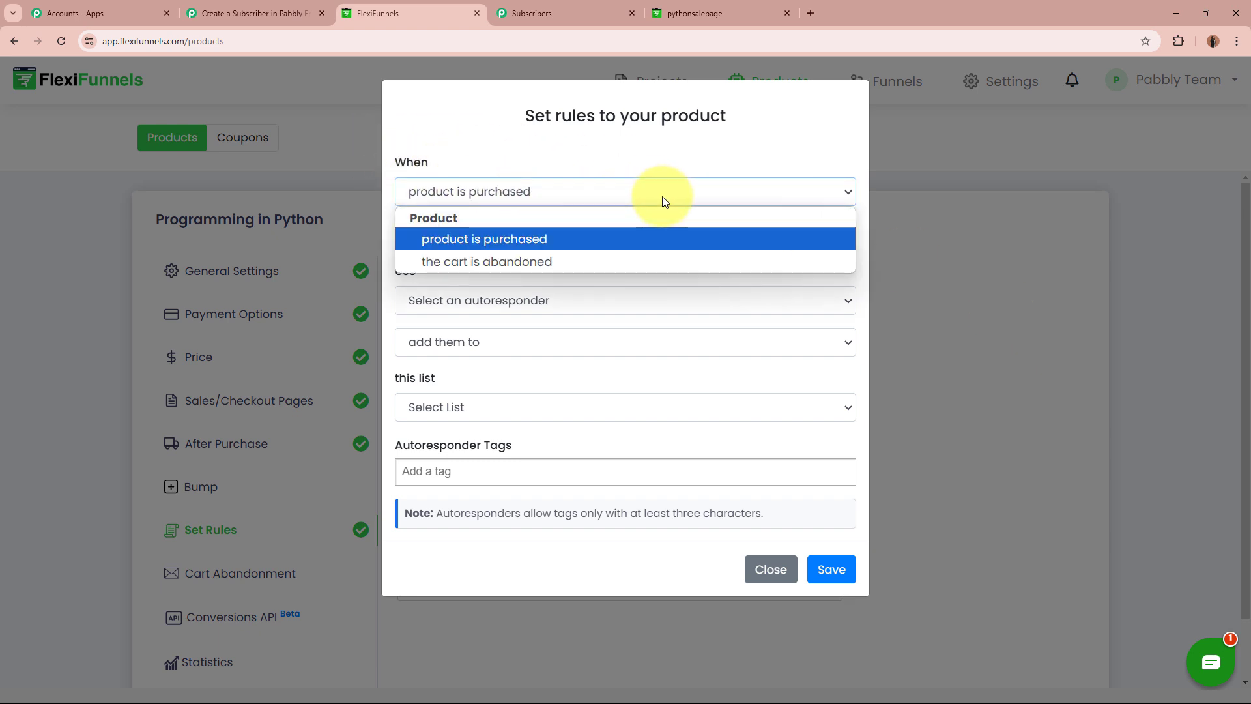
left_click(612, 245)
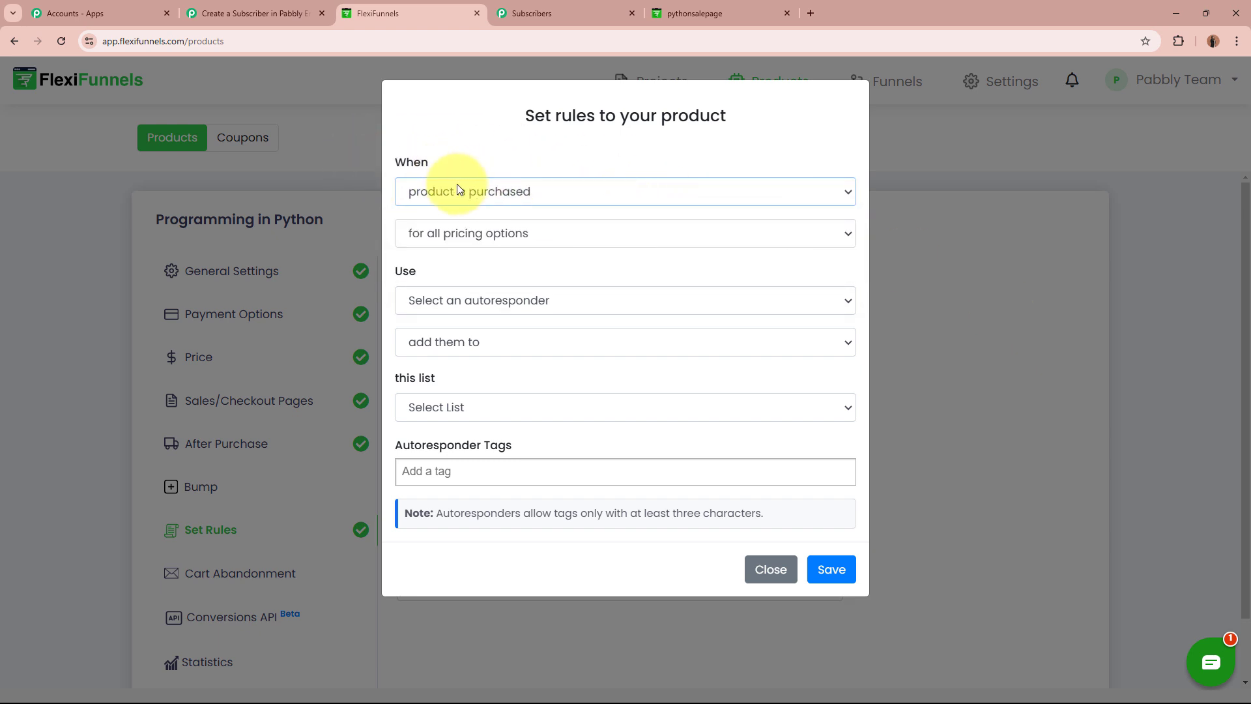
left_click(595, 233)
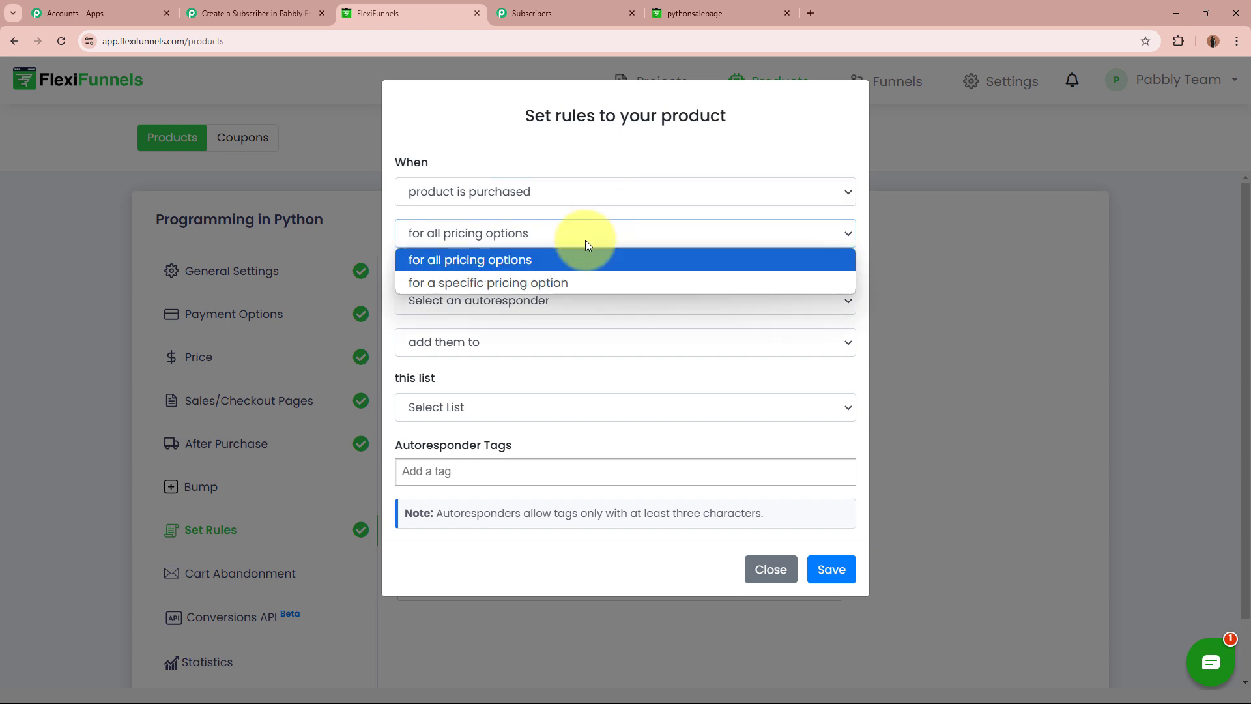
left_click(512, 258)
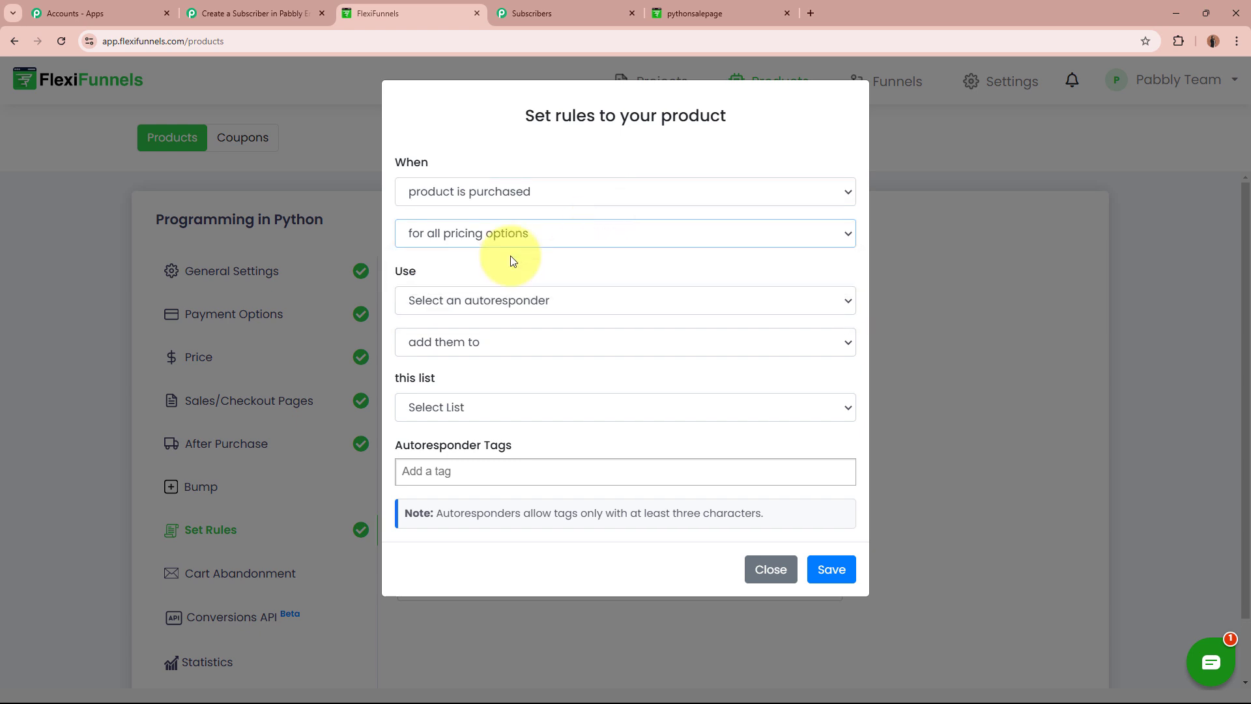
left_click(505, 299)
left_click(500, 343)
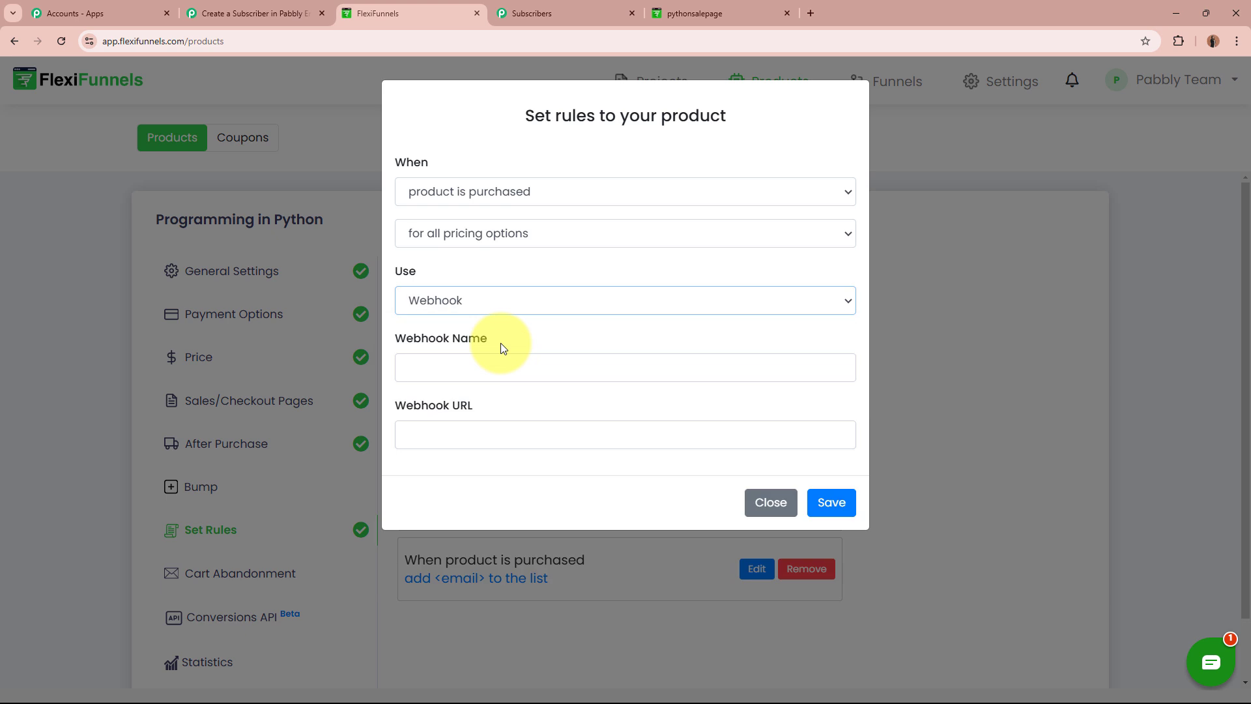
Paste the Pabbly webhook URL, name the webhook New Purchase, and save the rule.
left_click(270, 13)
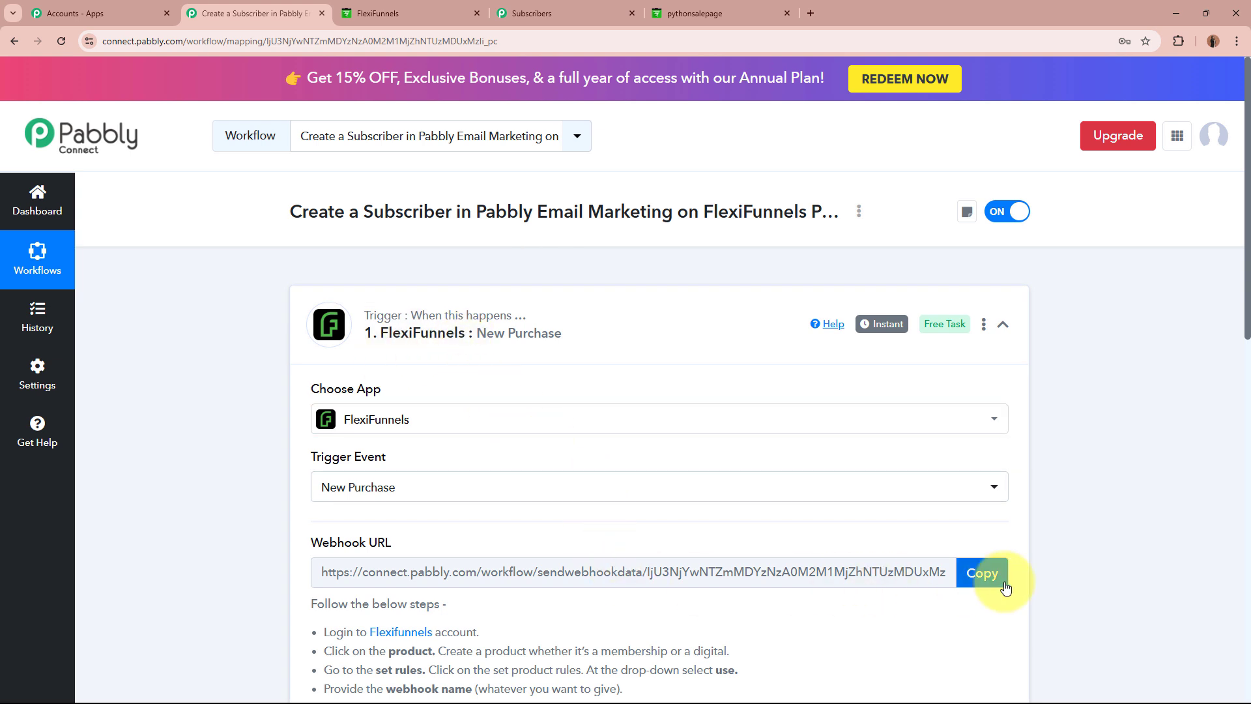
left_click(984, 574)
left_click(400, 8)
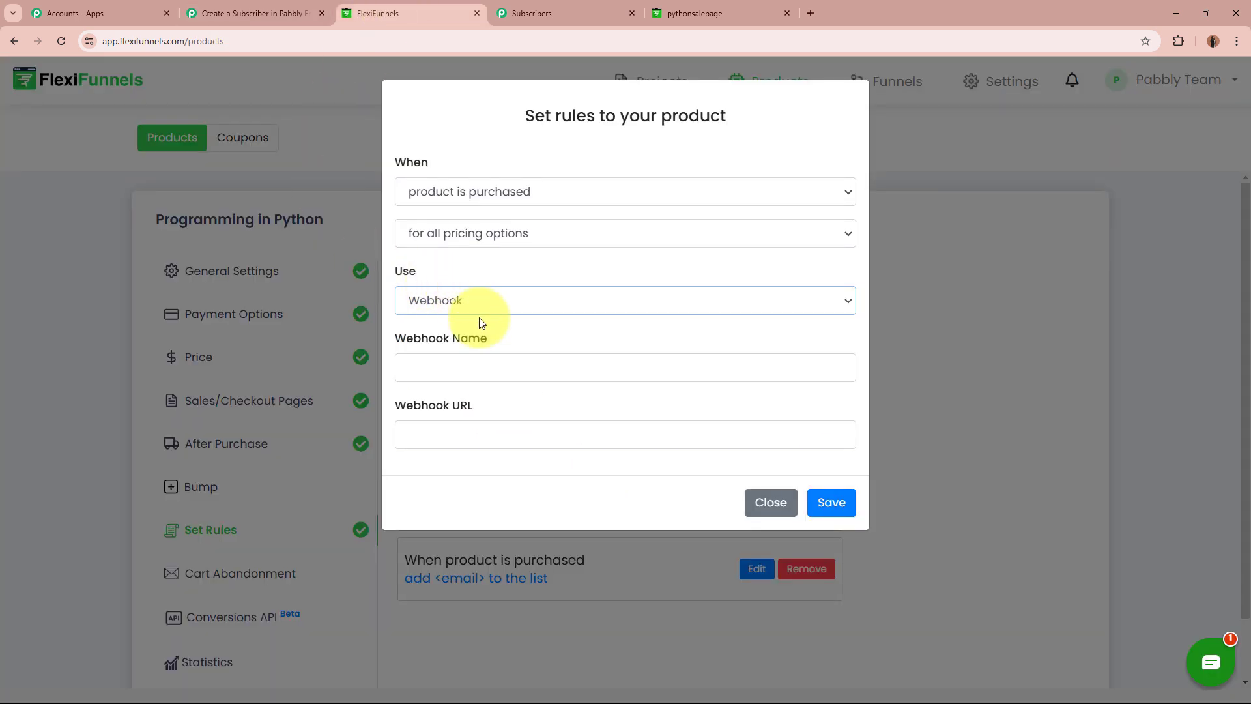
left_click(483, 375)
left_click(480, 431)
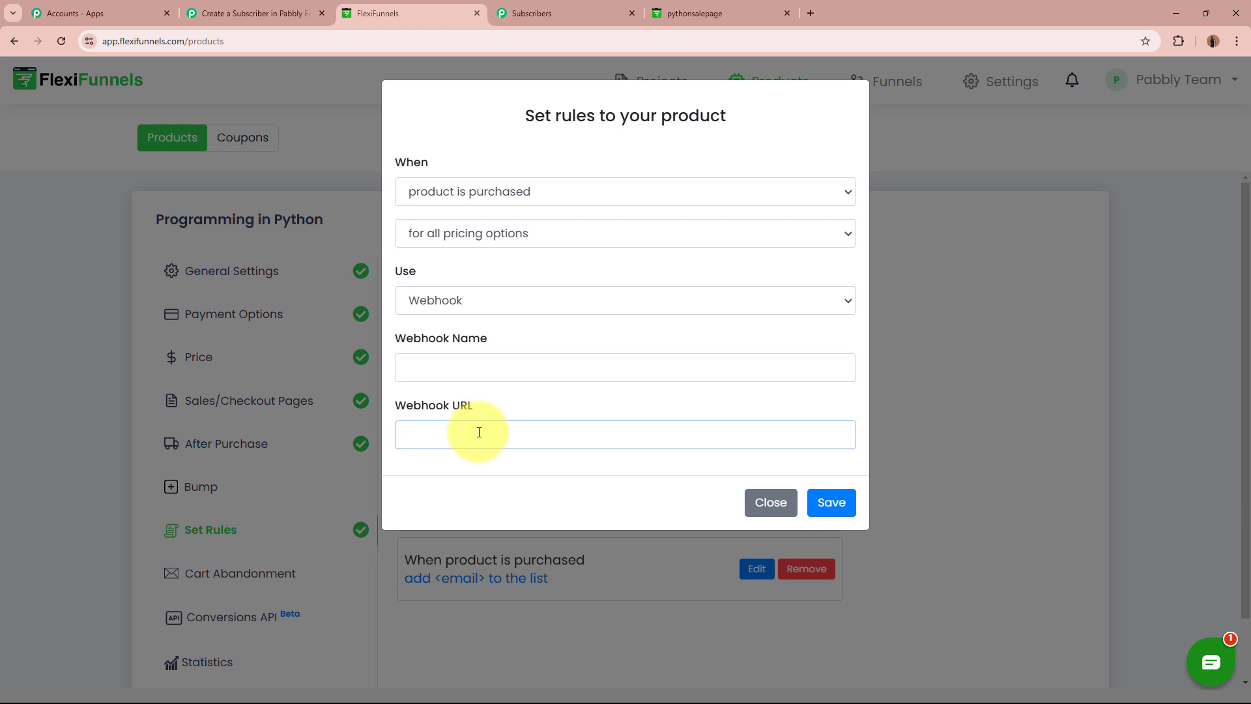
key("ctrl+v")
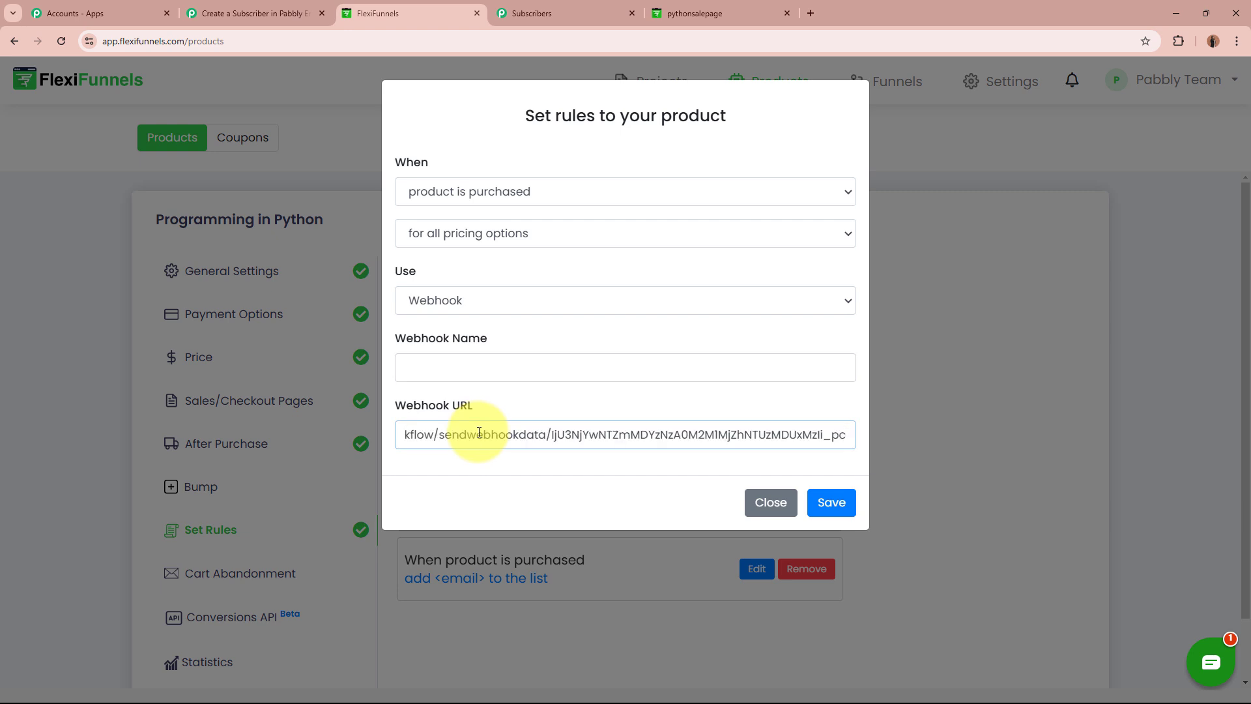
left_click(489, 366)
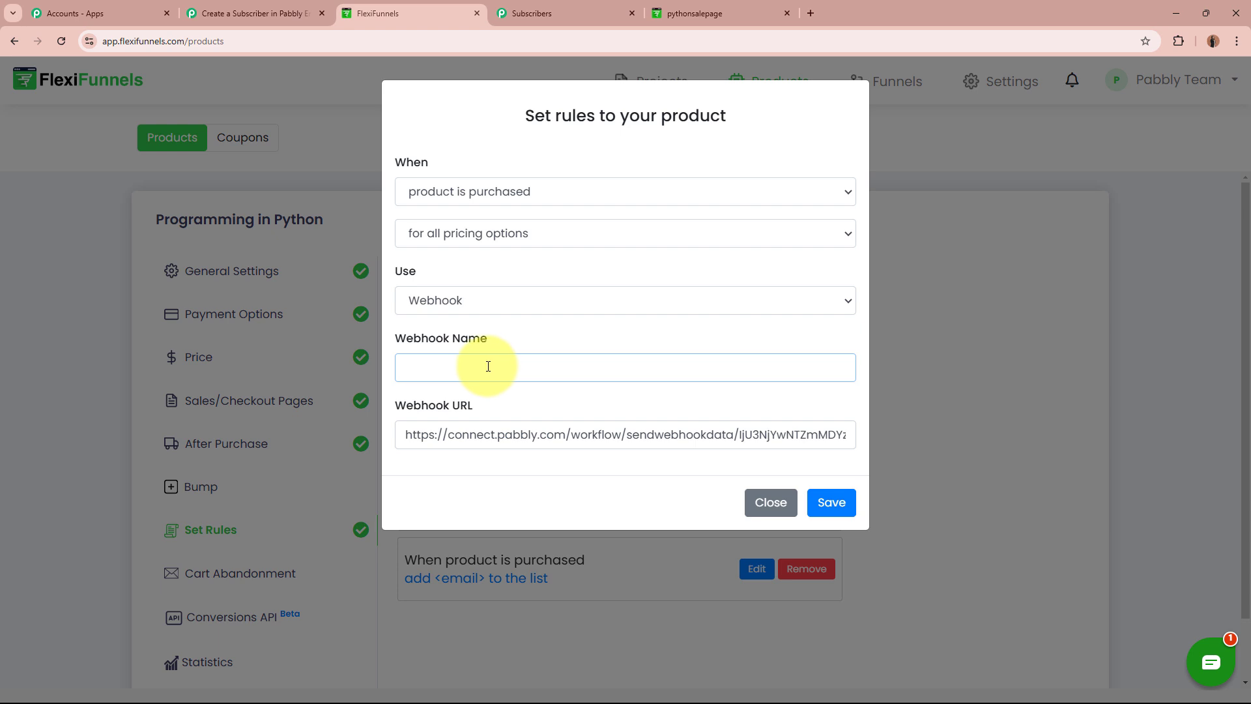
key("ctrl+v")
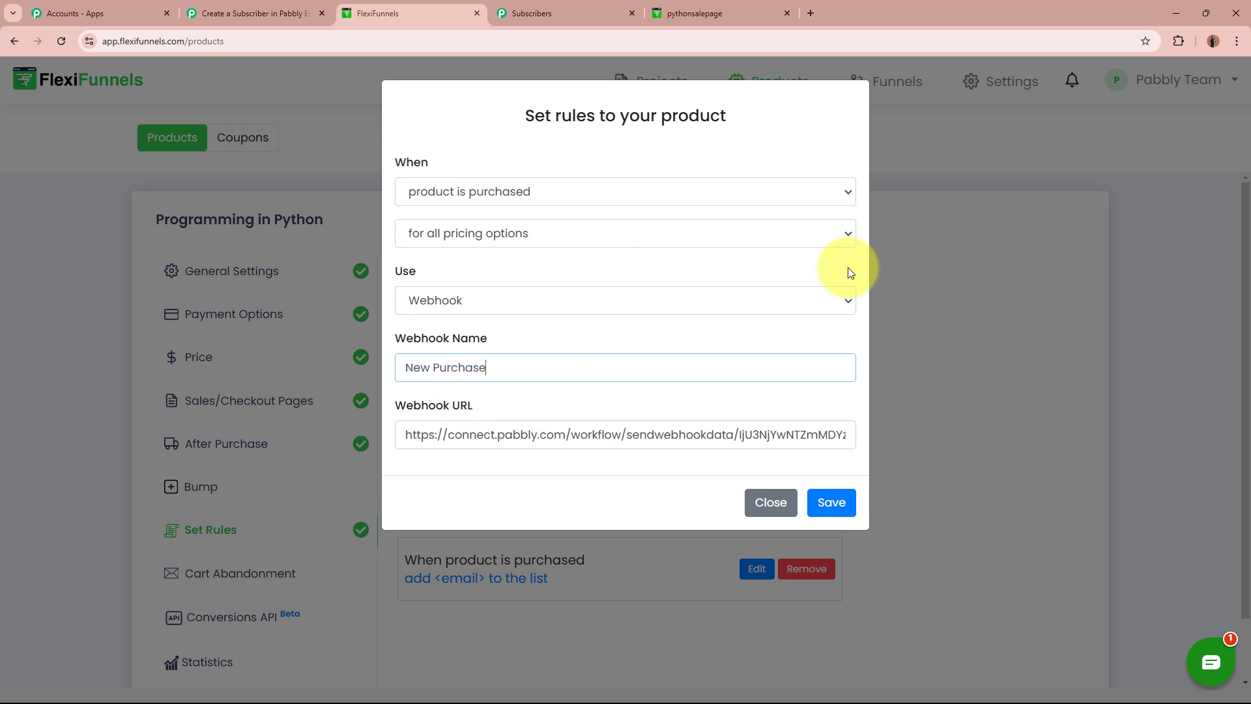
left_click(841, 504)
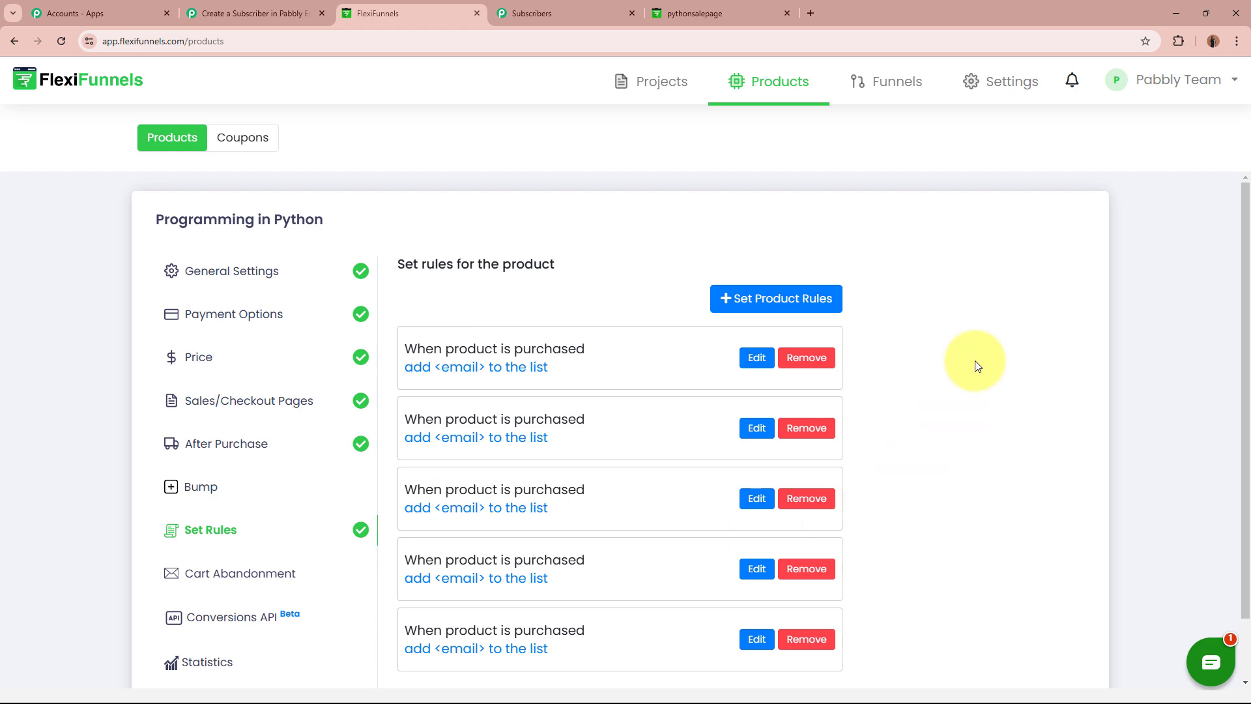
Check the Pabbly Connect FlexiFunnels trigger, still awaiting a webhook response.
left_click(261, 13)
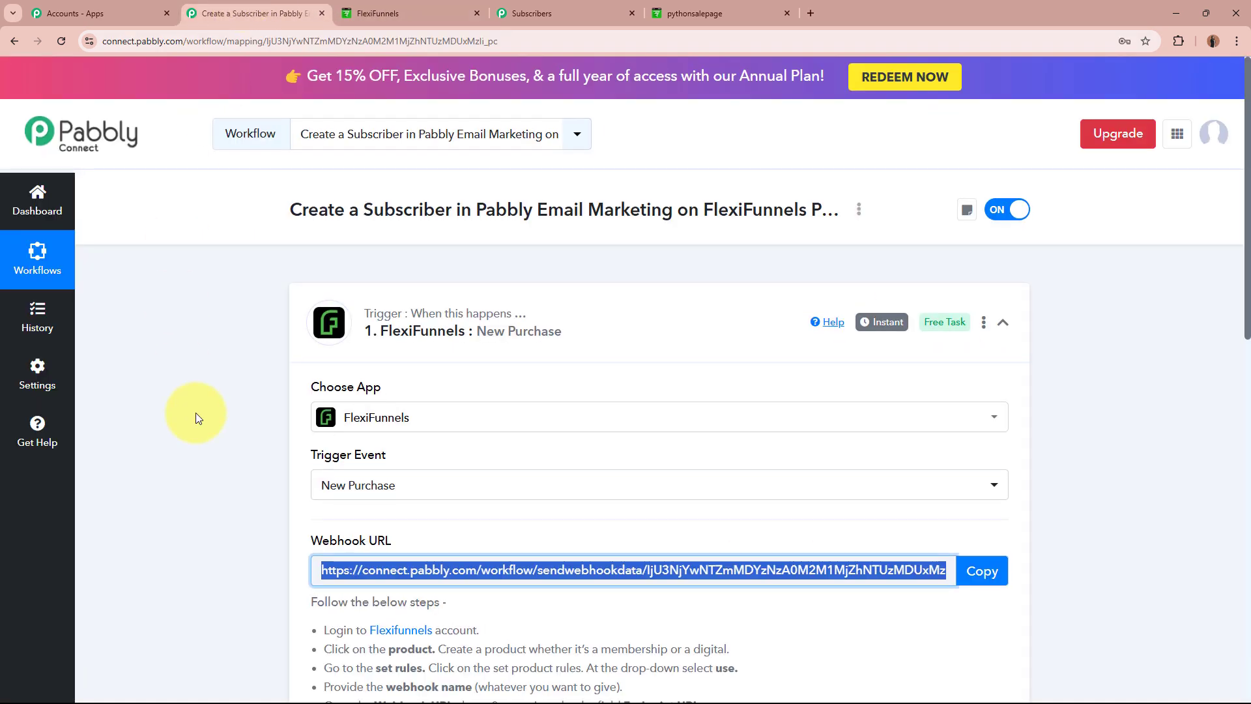
scroll(186, 405, "down", 5)
scroll(186, 410, "down", 2)
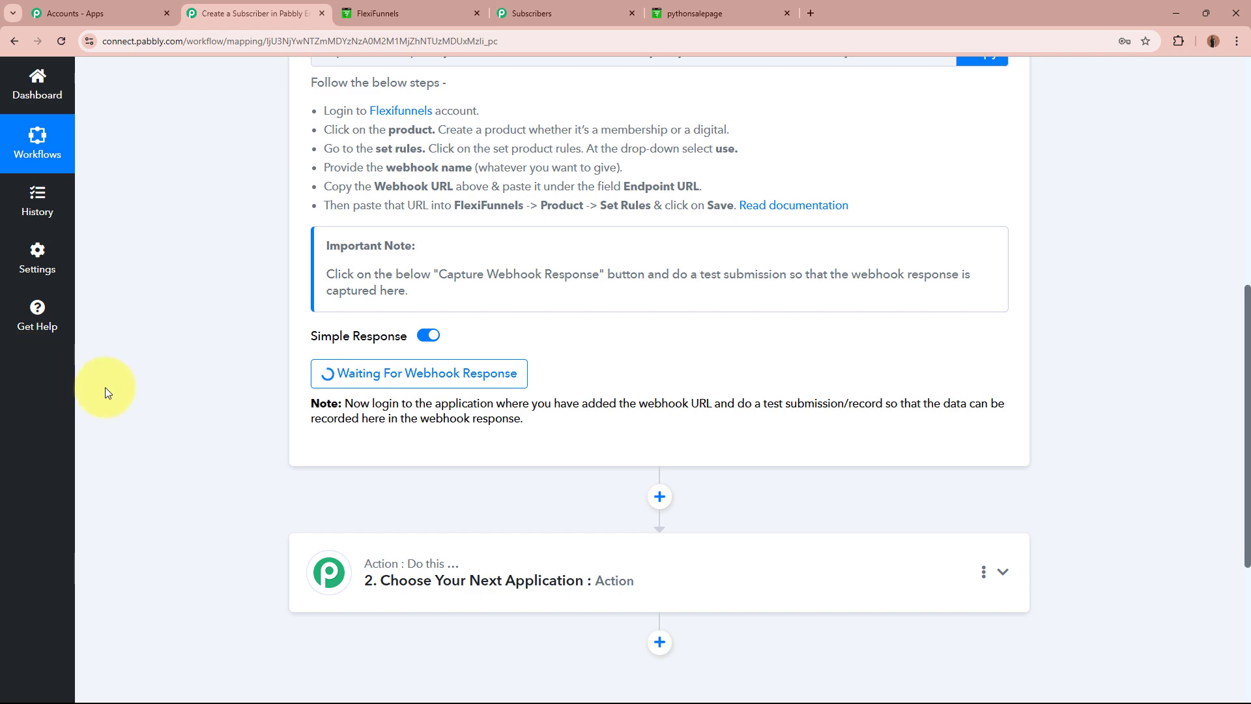
scroll(136, 398, "up", 8)
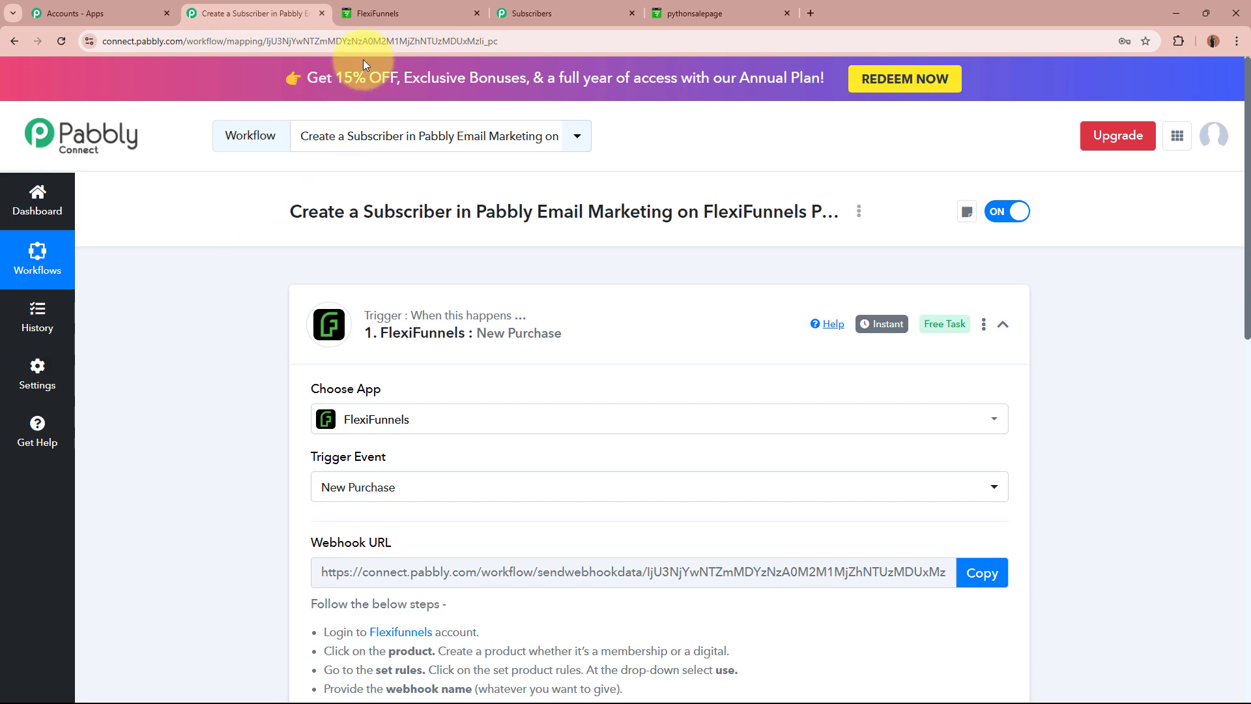
left_click(382, 13)
left_click(215, 271)
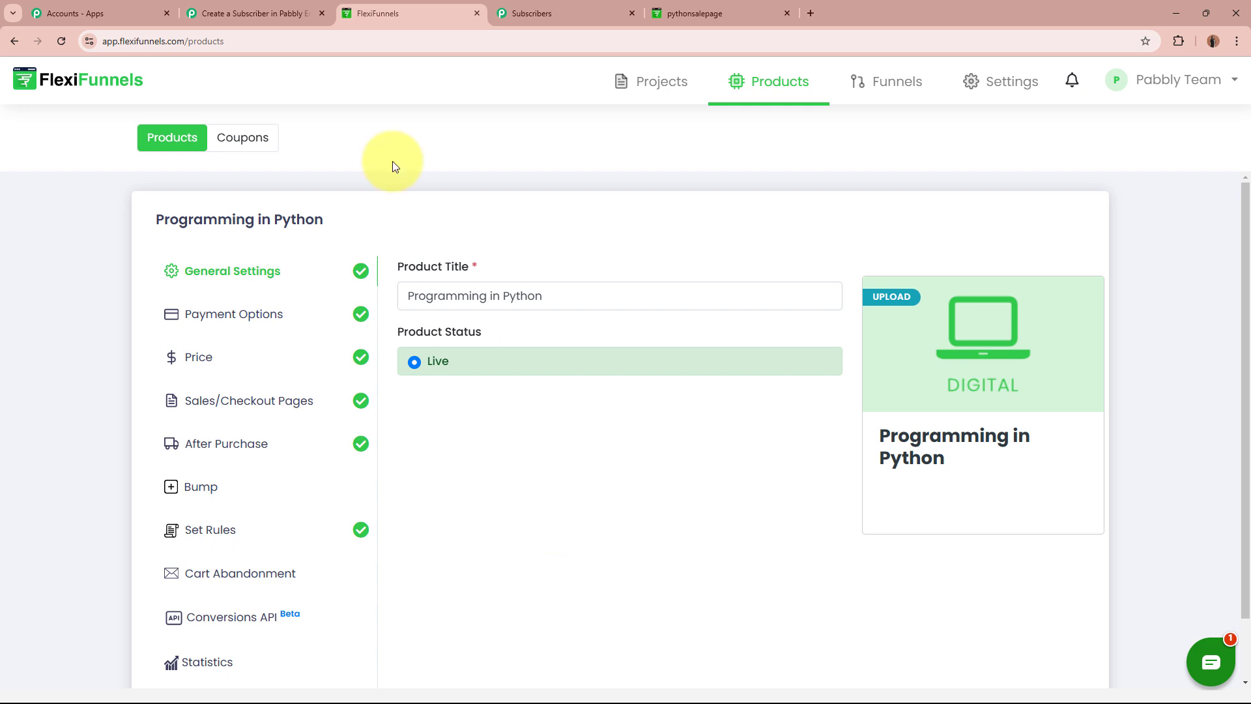
left_click(286, 13)
scroll(215, 311, "down", 6)
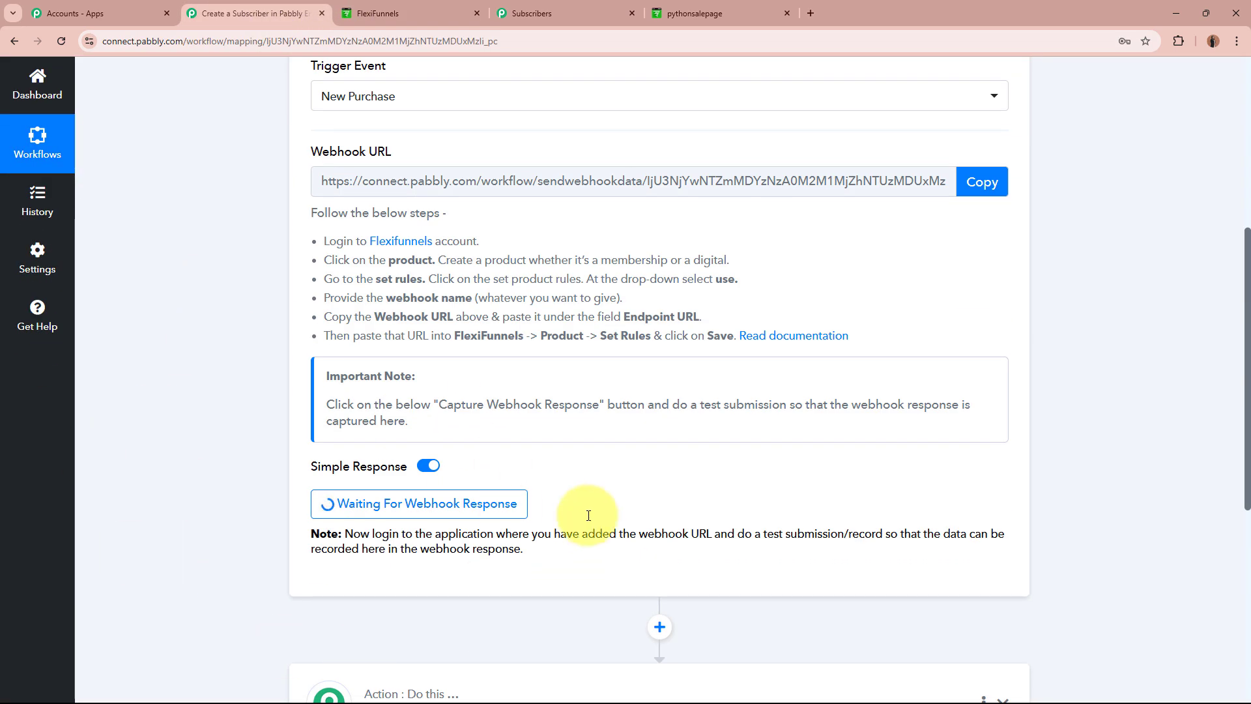
scroll(235, 449, "up", 6)
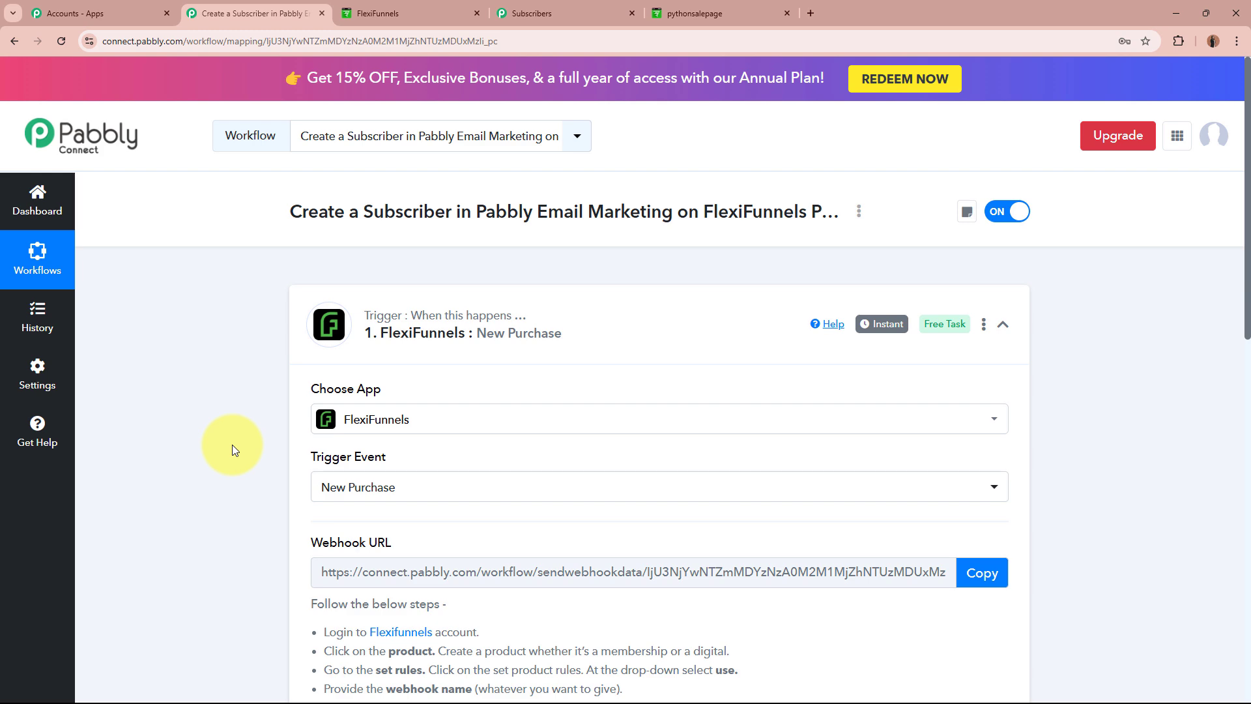
Review the Programming In Python sales page and start a test purchase.
left_click(693, 13)
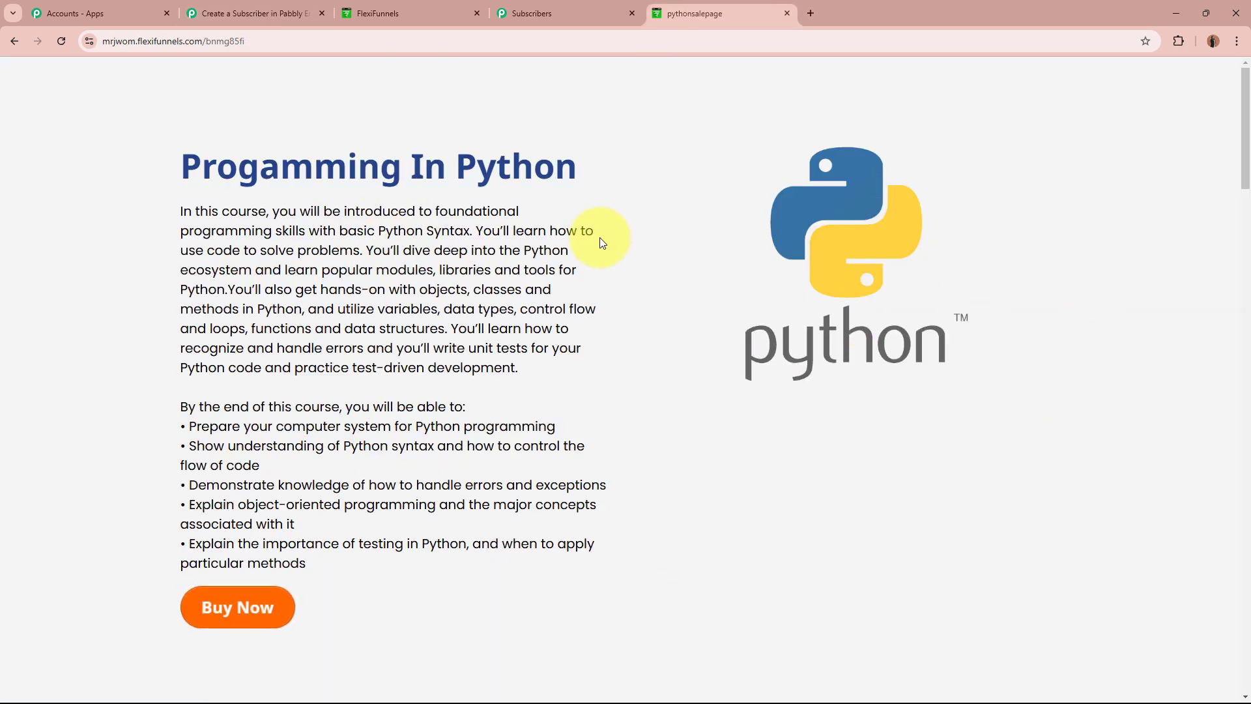
left_click_drag(182, 159, 626, 165)
left_click(625, 160)
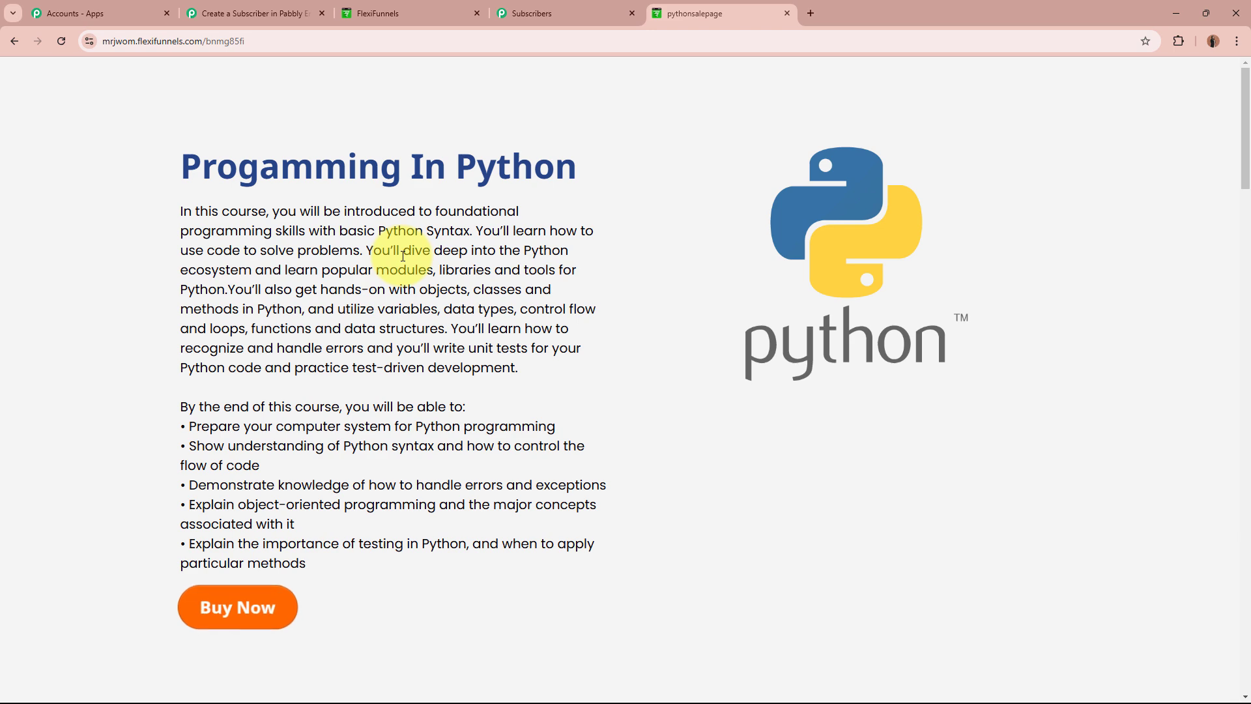
left_click(254, 13)
scroll(187, 273, "down", 4)
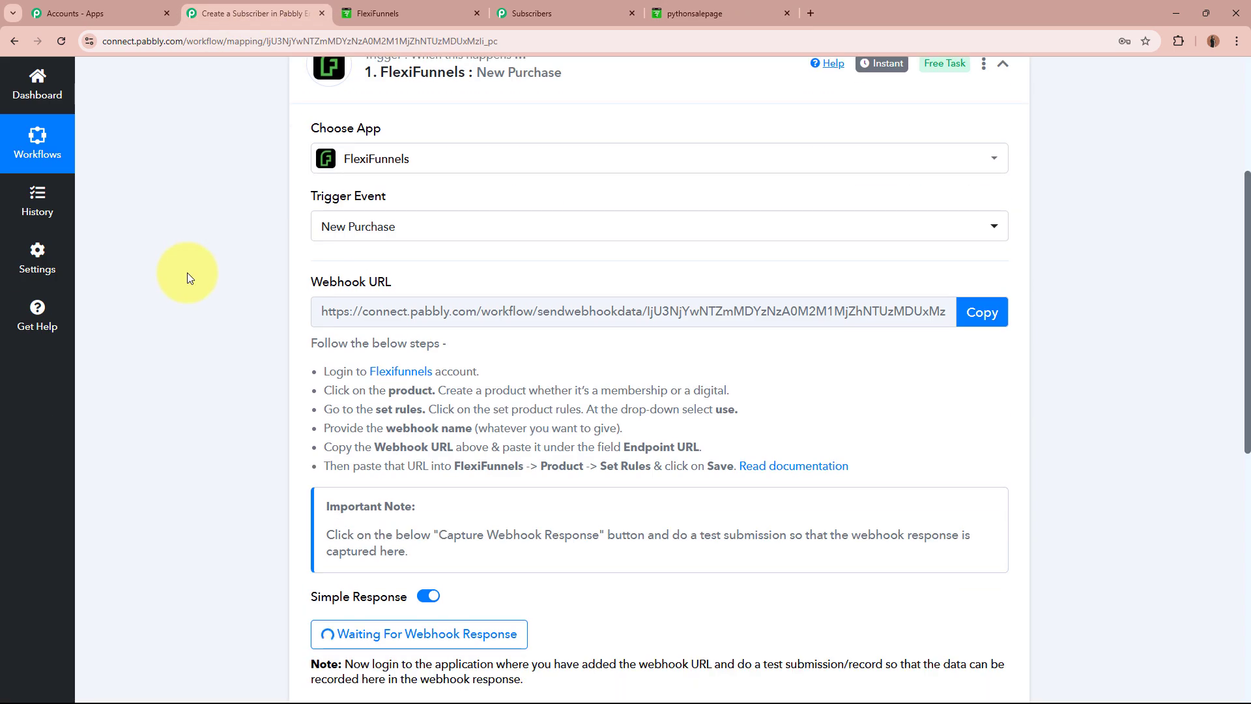
scroll(186, 273, "up", 4)
left_click(675, 14)
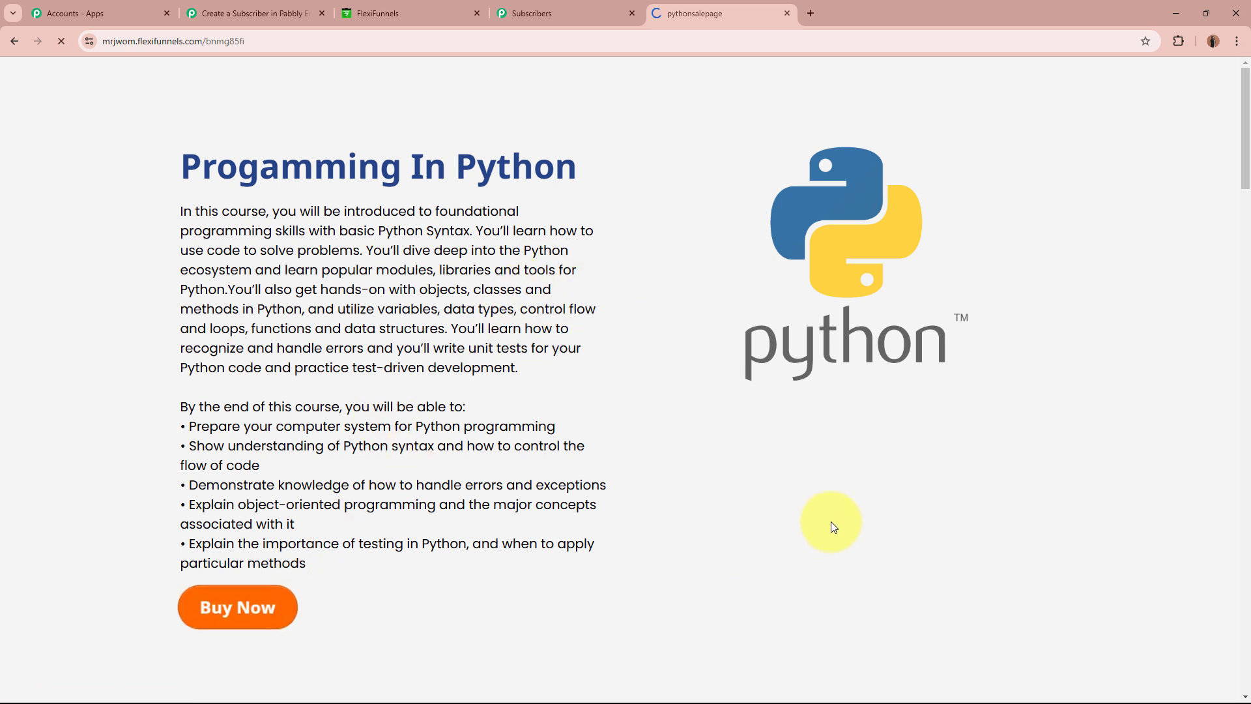
Enter the test buyer's first and last name, e-mail address and phone number.
scroll(115, 388, "down", 2)
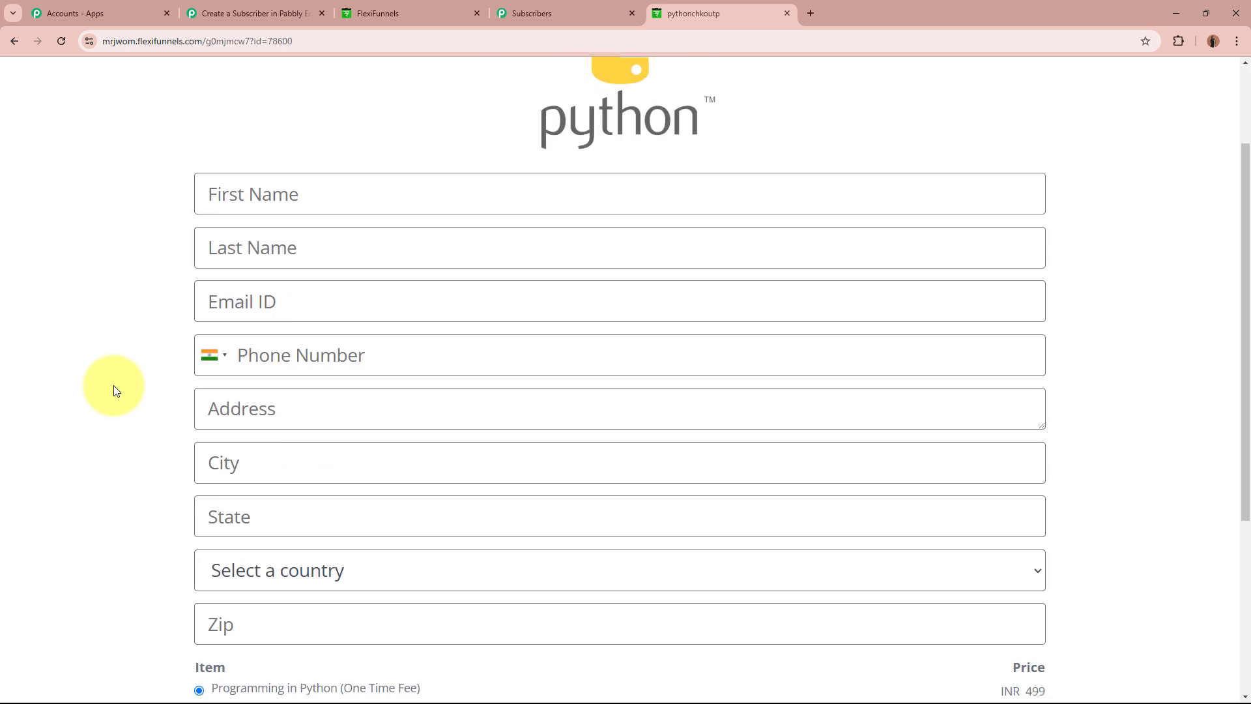
left_click(367, 179)
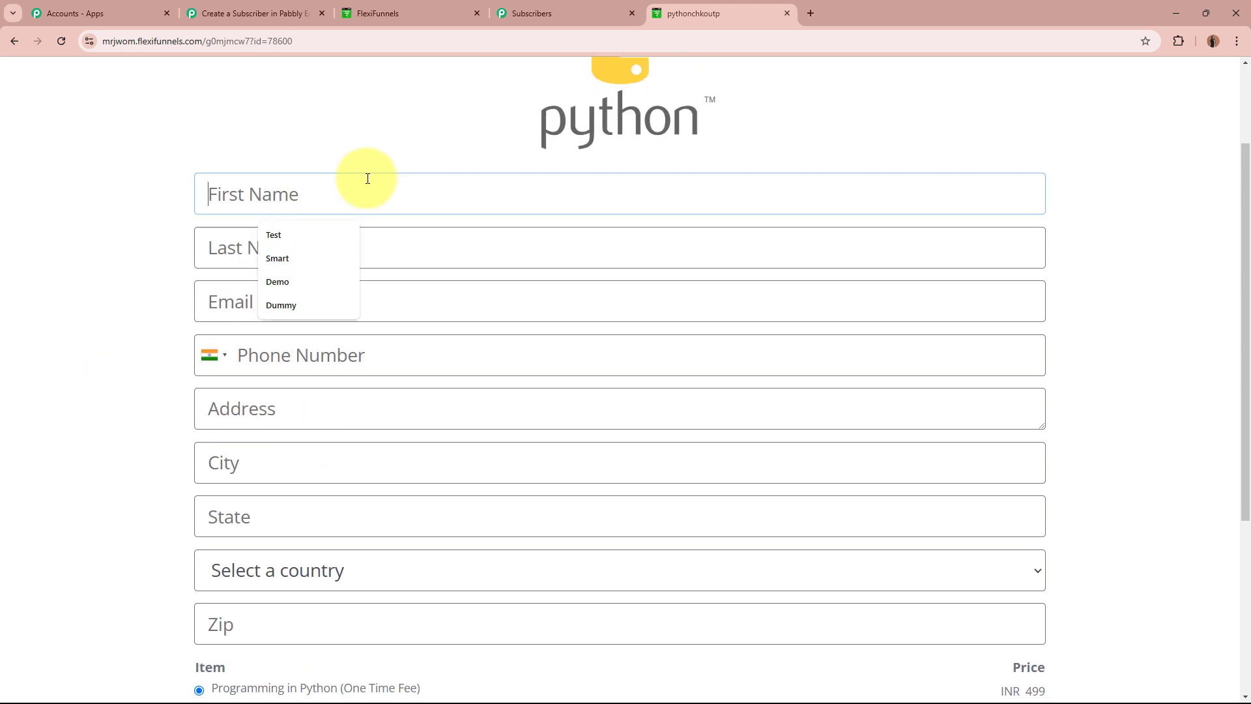
type("Smart")
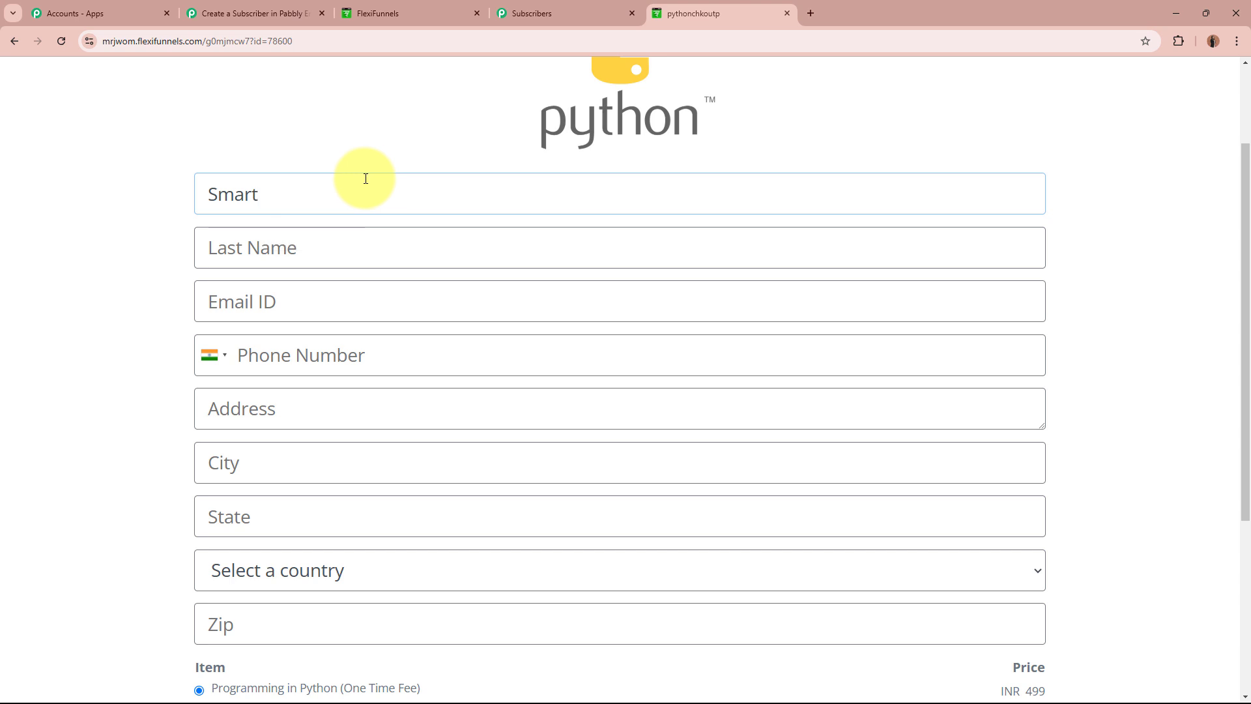
left_click(336, 248)
type("Cis")
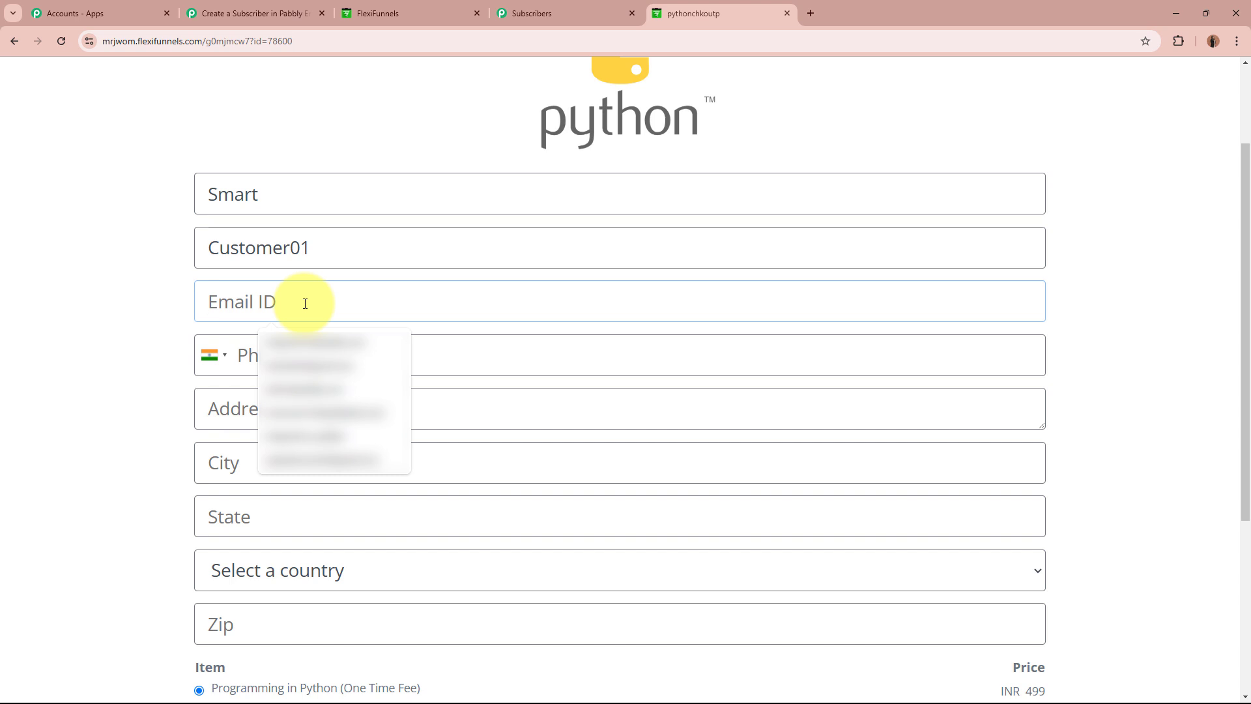
type("smartcu")
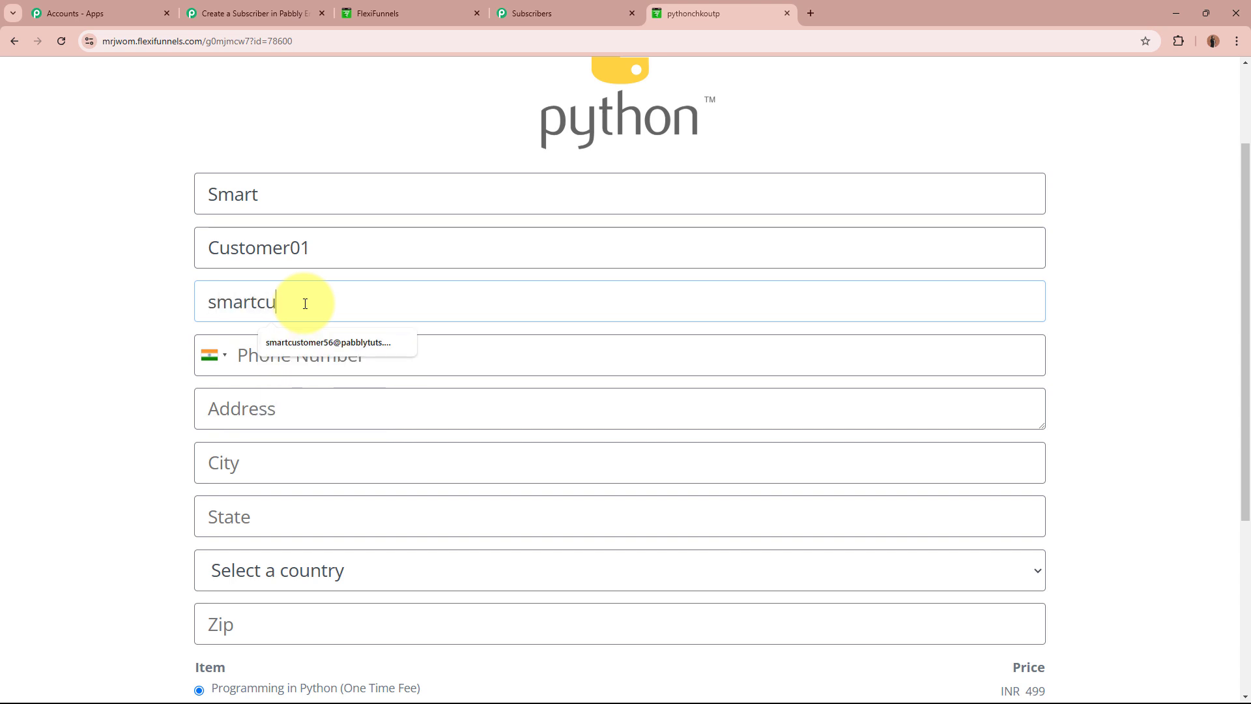
key("Down")
key("Return")
left_click(536, 351)
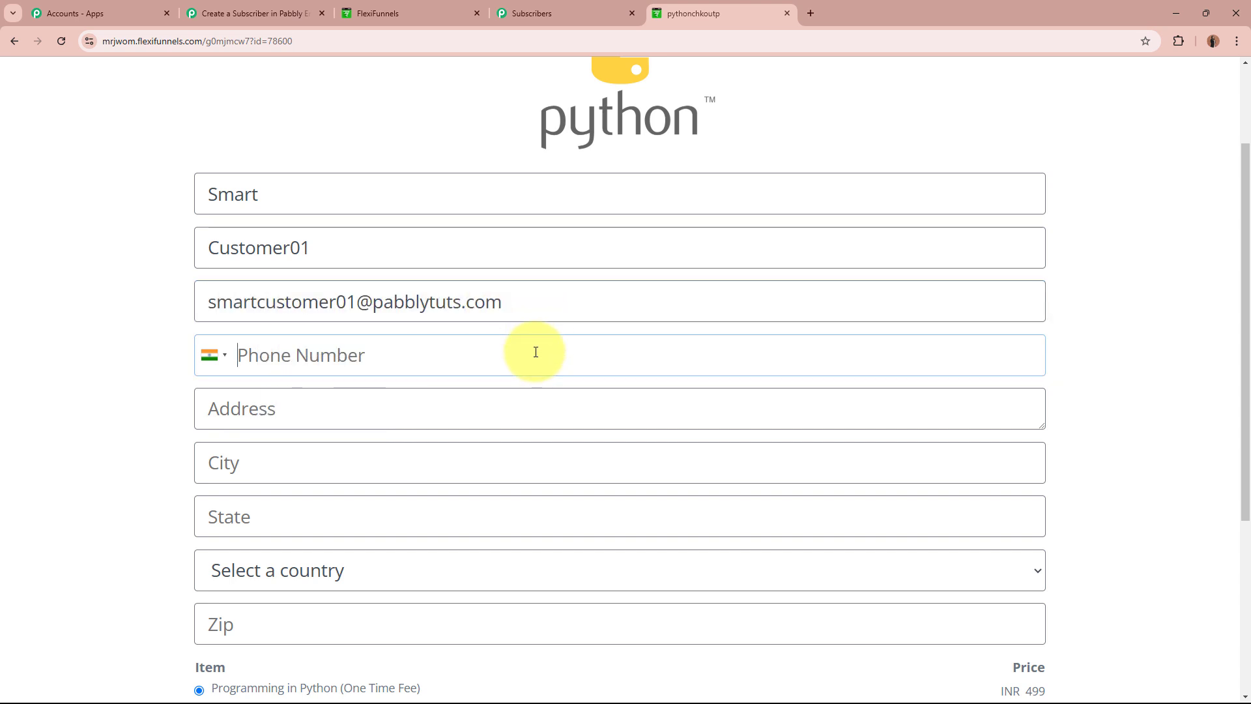
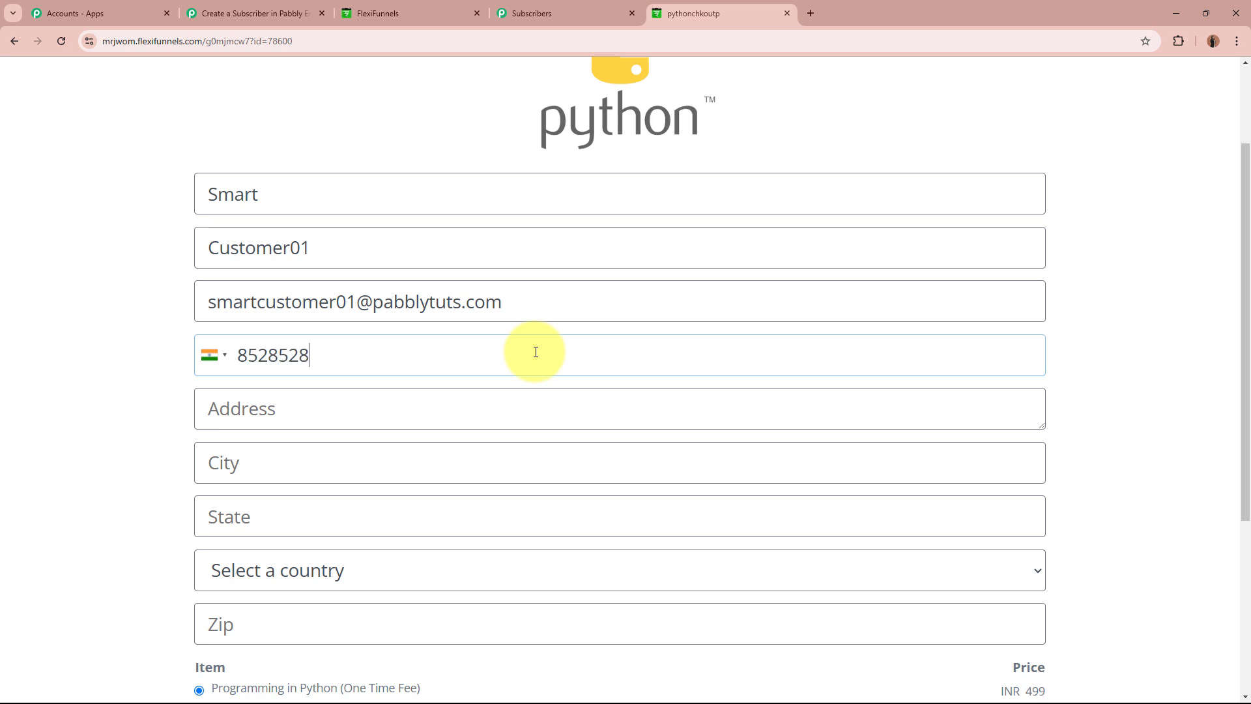
Fill in the buyer's street address, city, state, country India and zip code.
left_click(494, 400)
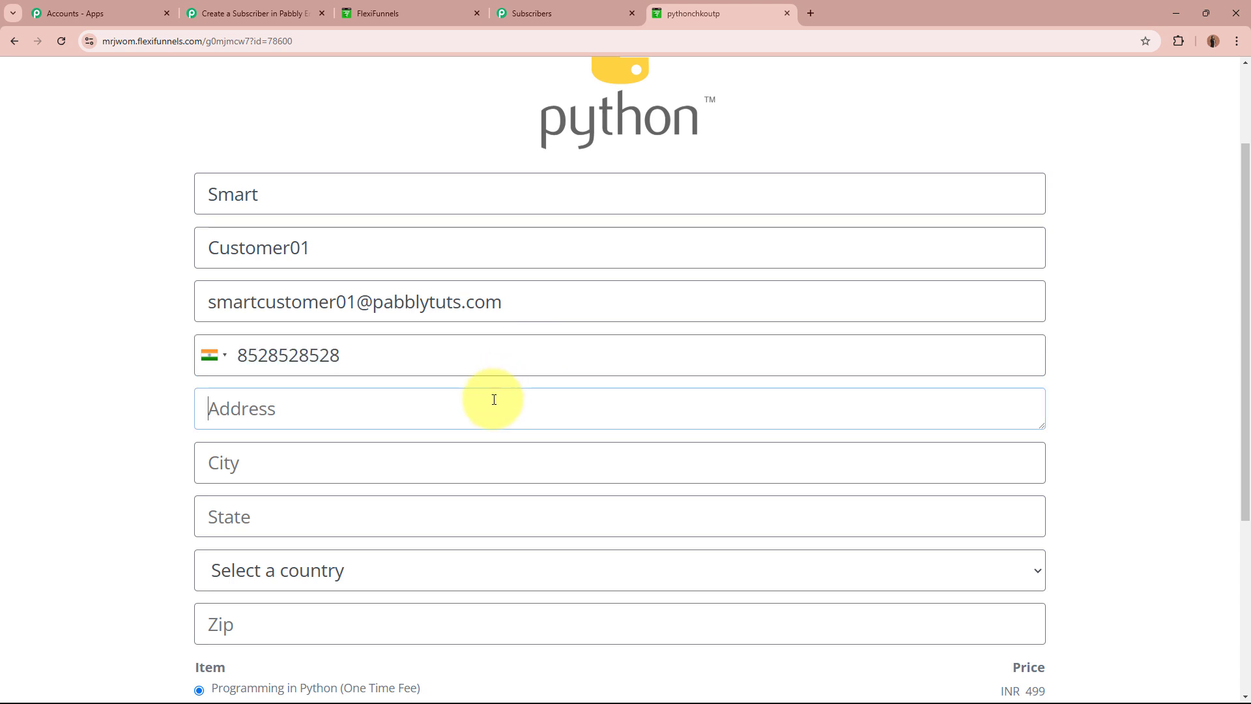
type("123, New Street")
scroll(492, 399, "down", 2)
left_click(460, 336)
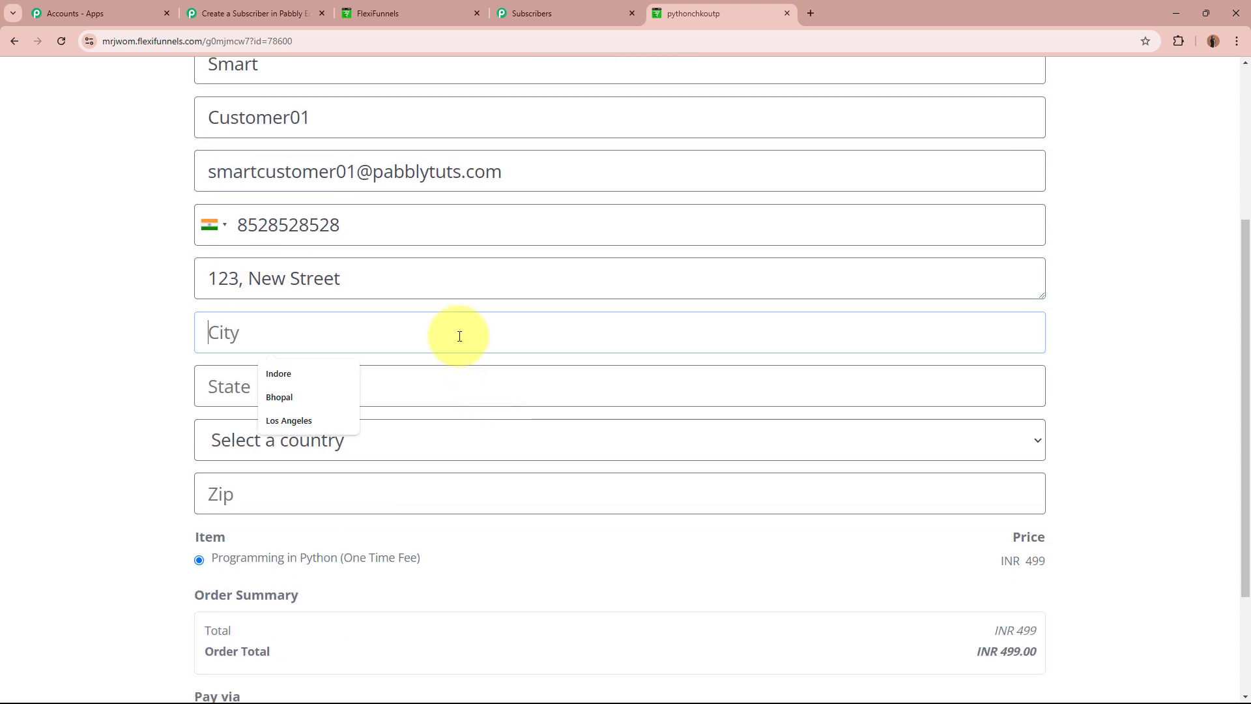
type("Bhopal")
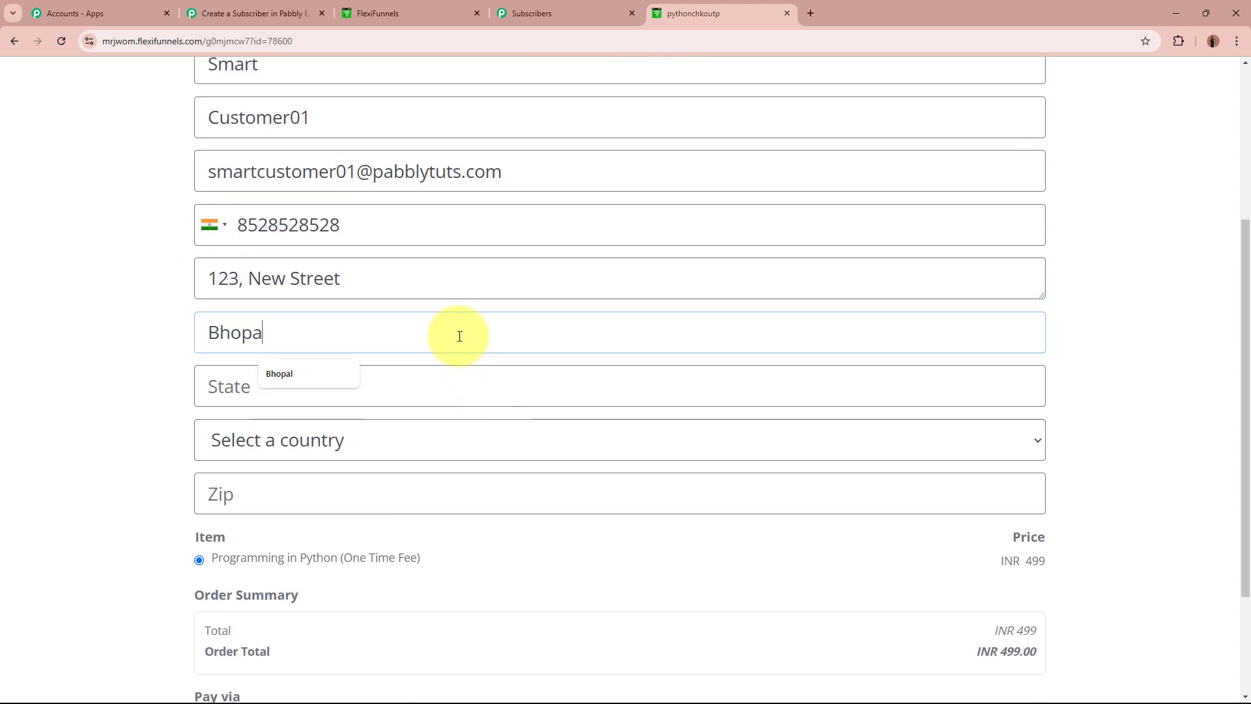
left_click(431, 388)
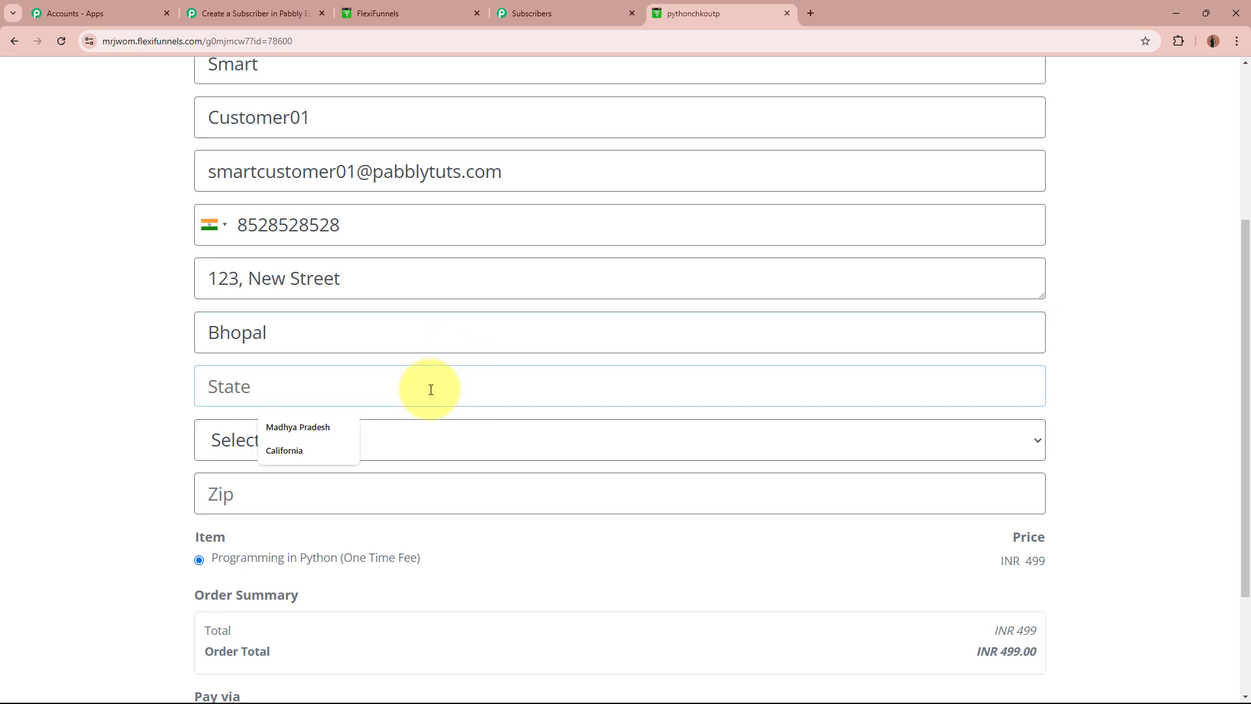
type("Madh")
key("Down")
key("Return")
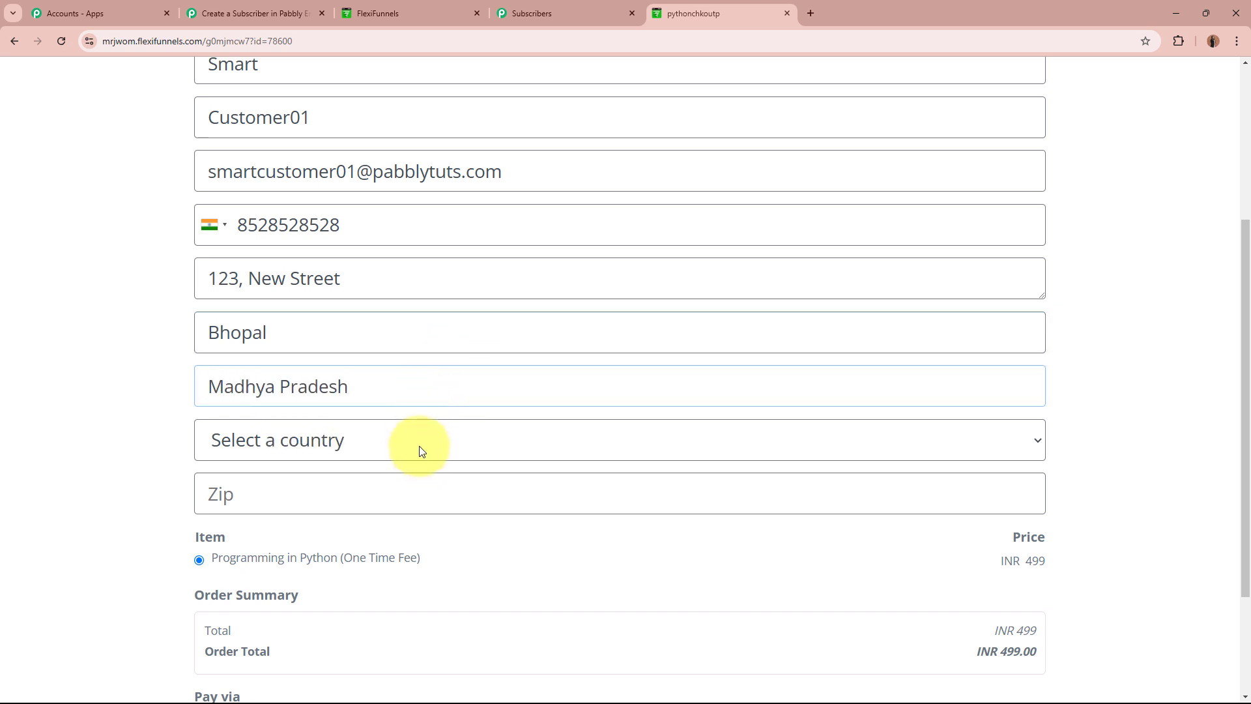
left_click(419, 446)
type("in")
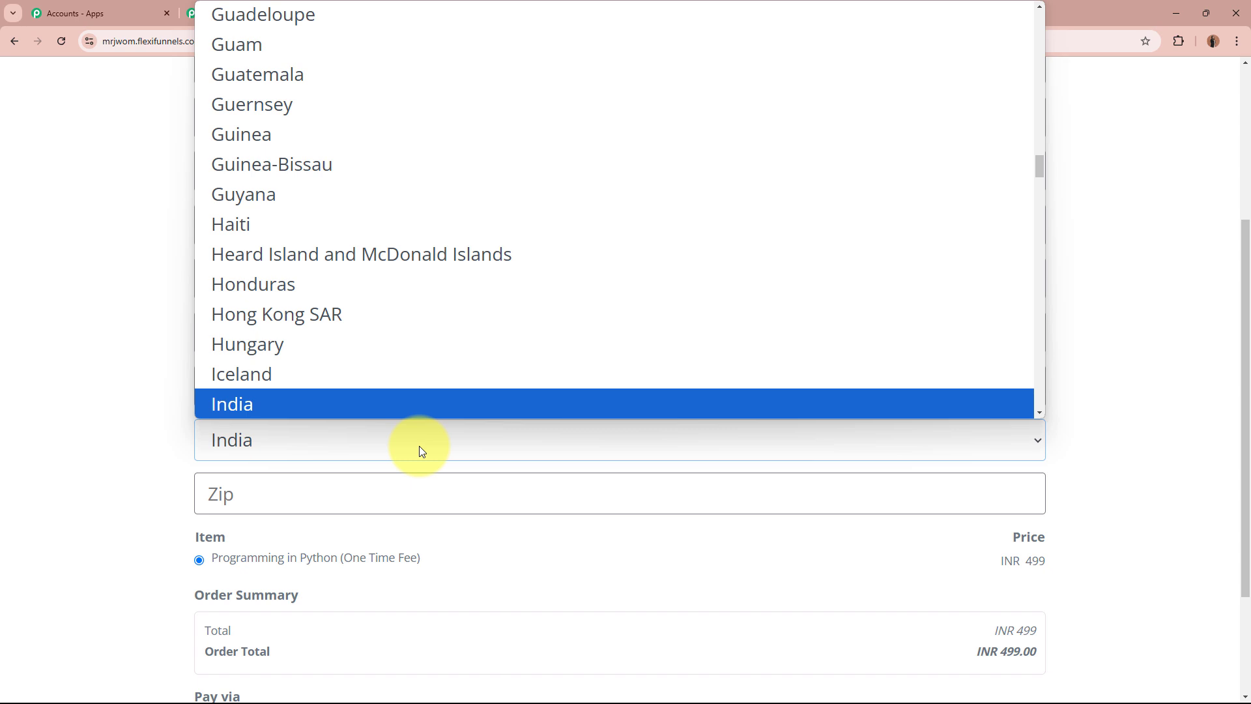
left_click(465, 405)
left_click(377, 501)
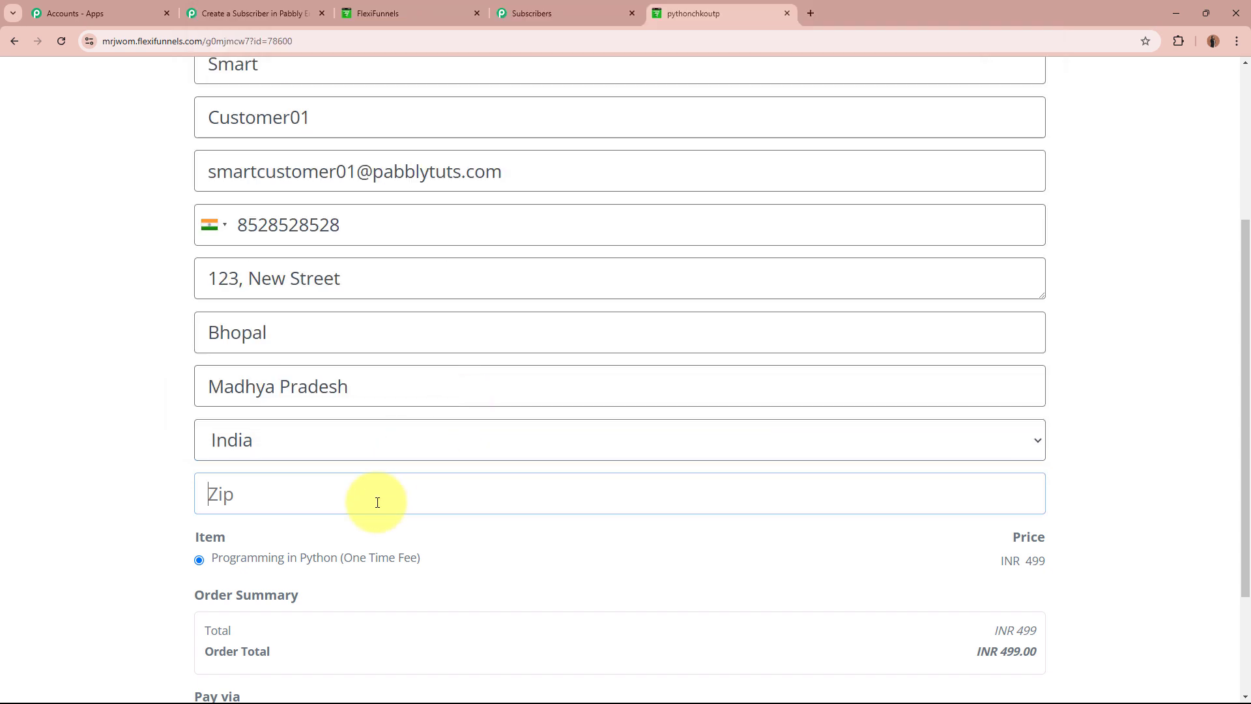
type("462000")
left_click(126, 506)
scroll(127, 506, "down", 2)
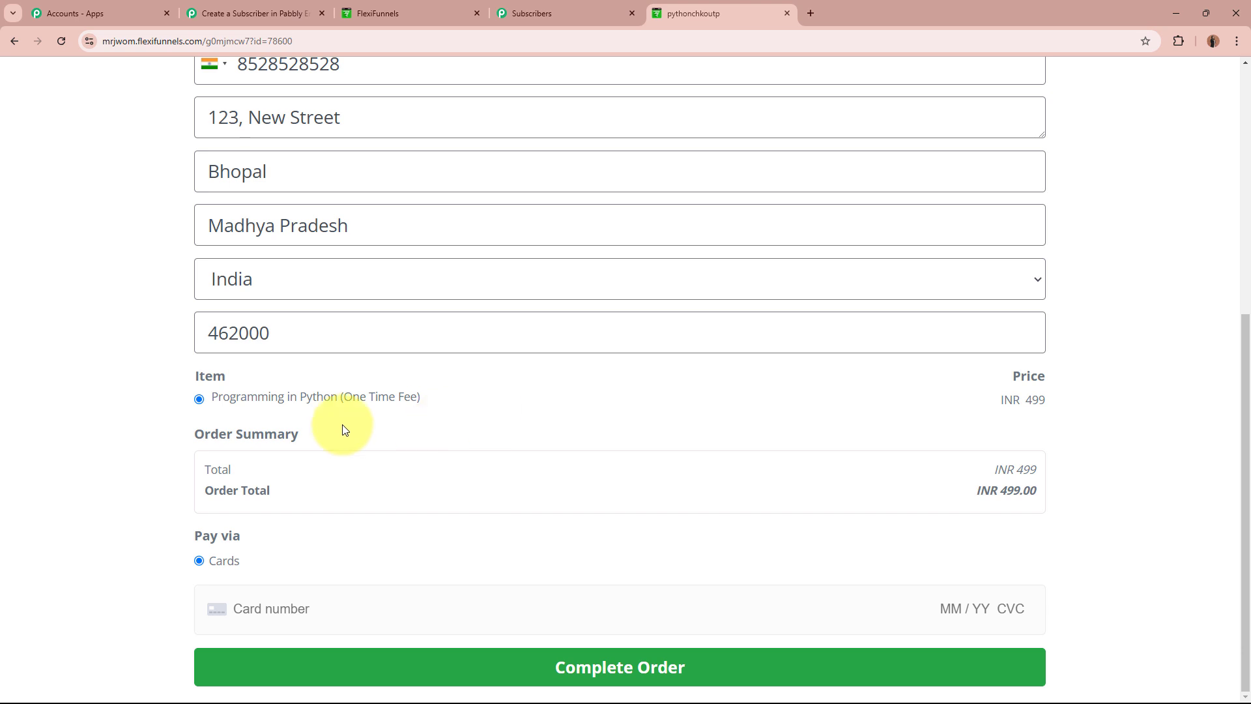
left_click(287, 611)
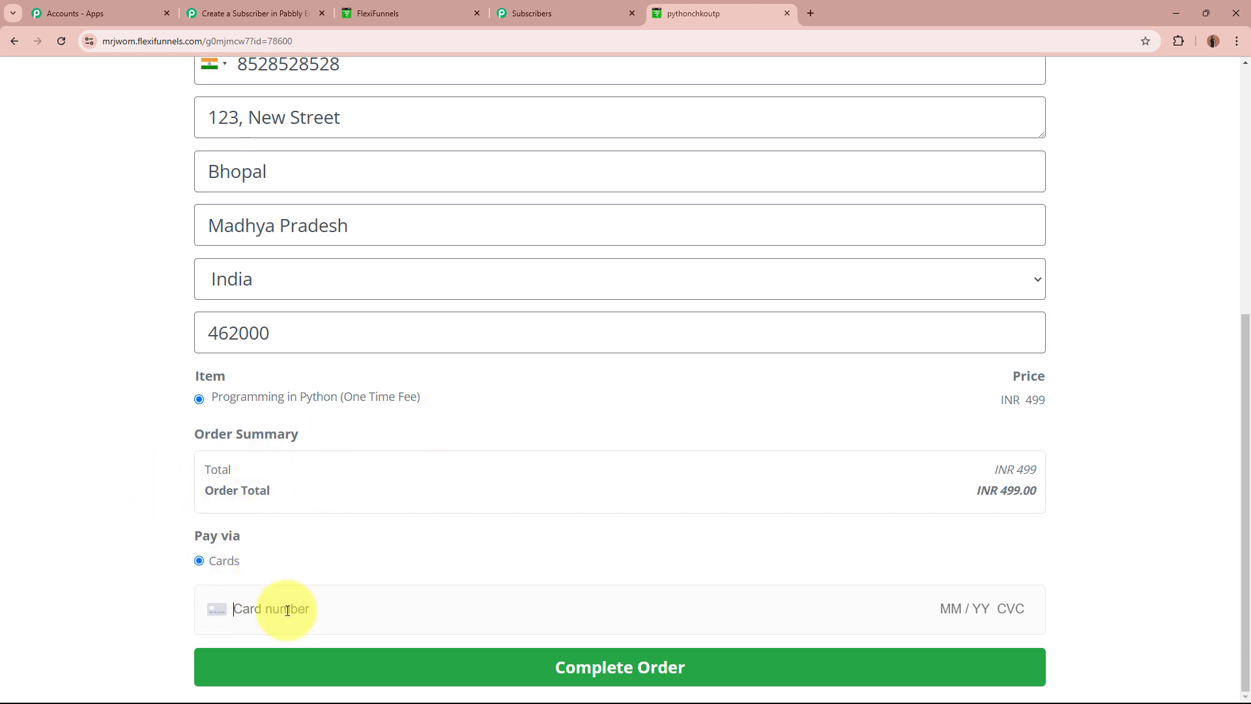
type("4111 111")
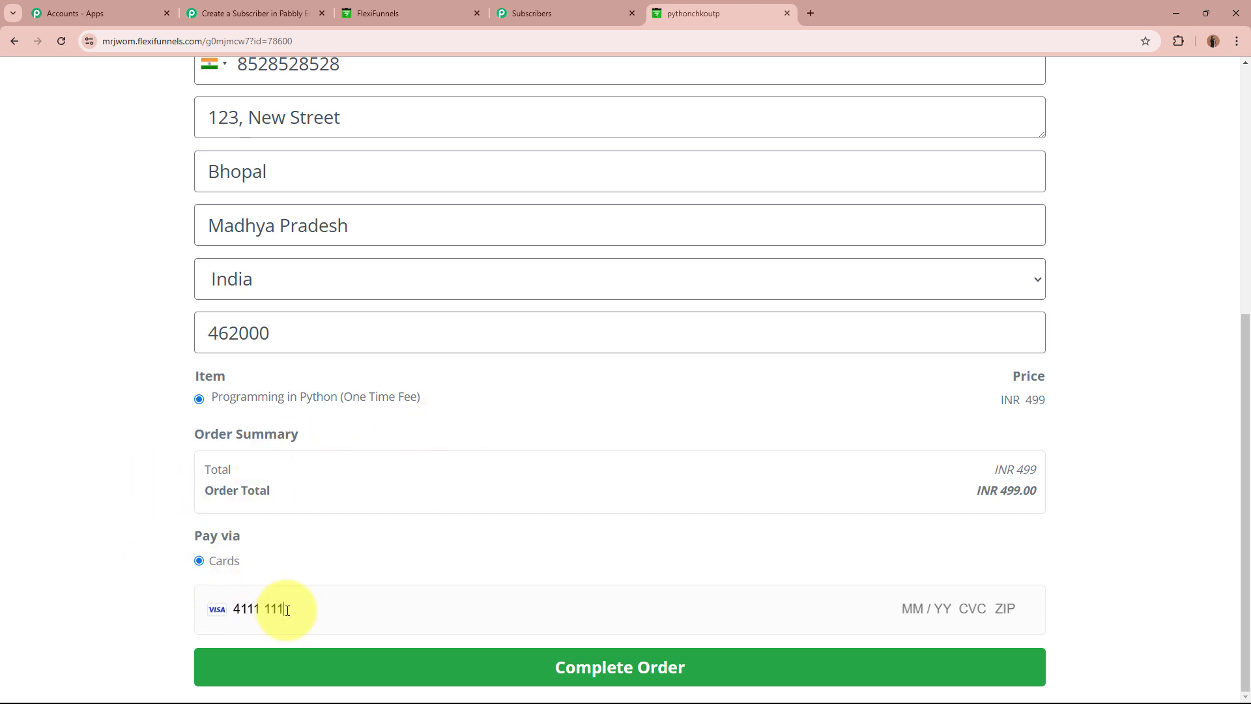
type("1 1111 1111 06 / 29 112 32365")
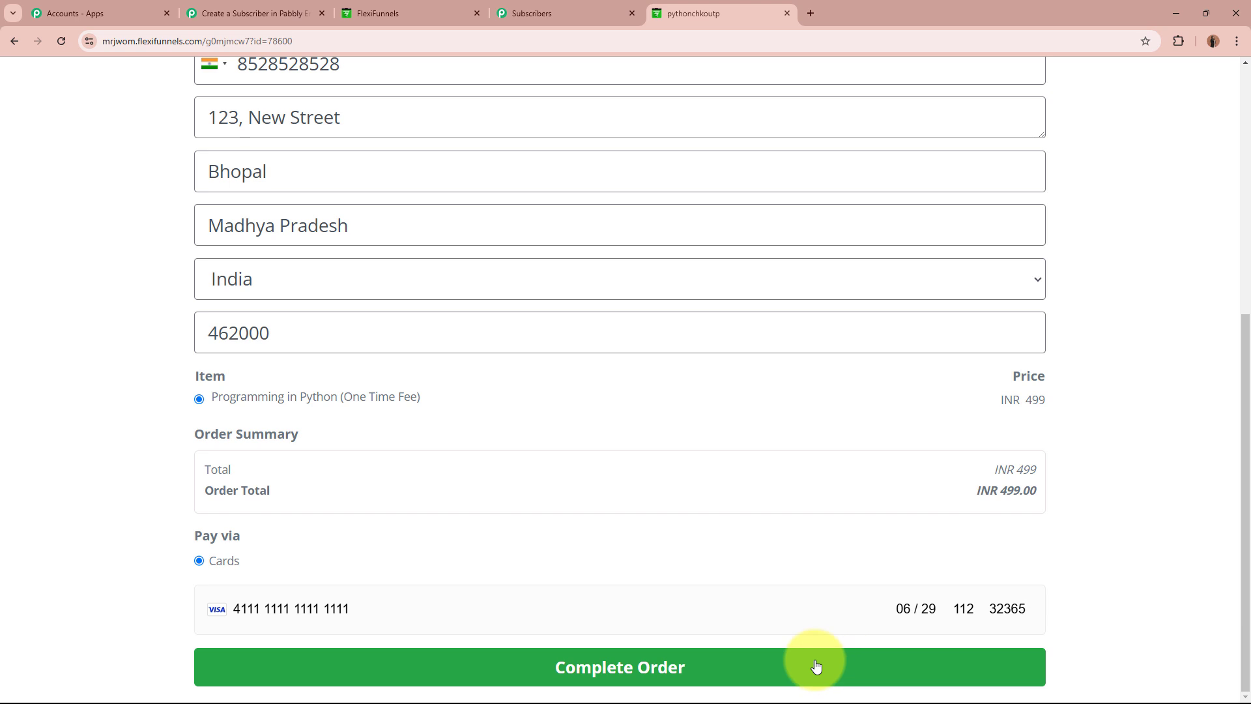
scroll(989, 608, "up", 3)
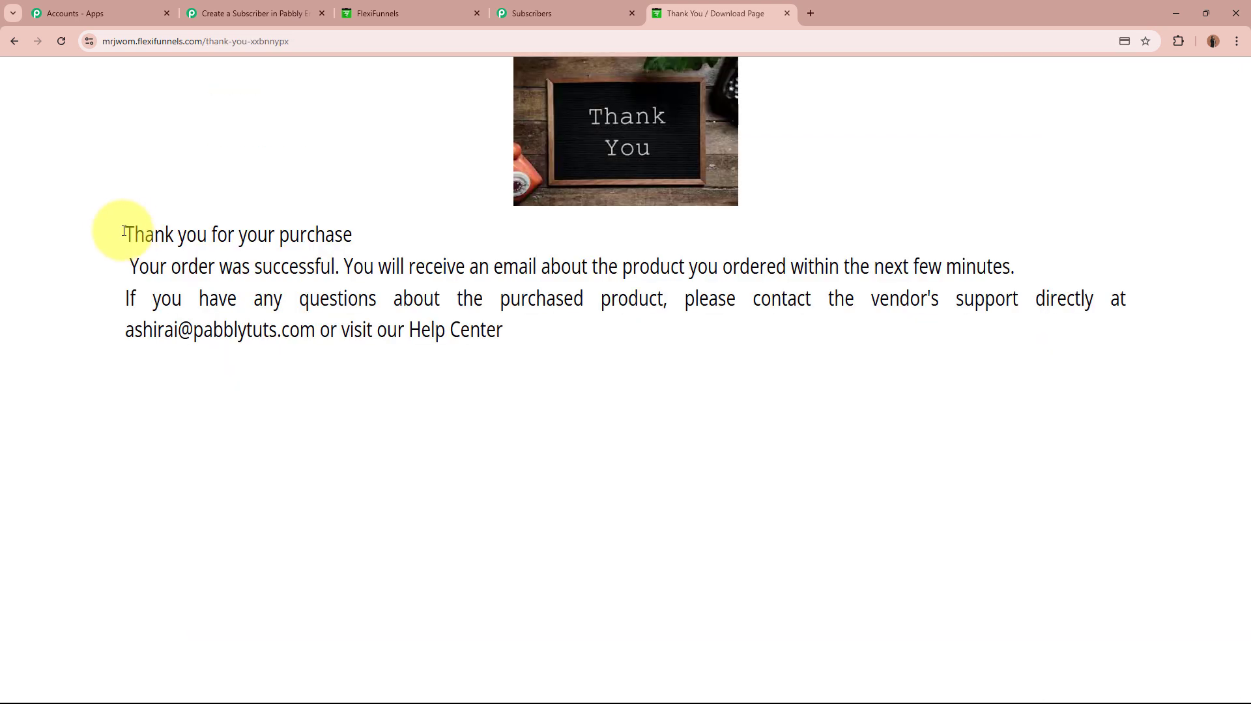
Highlight the FlexiFunnels thank-you message confirming the test order succeeded.
left_click_drag(216, 234, 410, 222)
left_click(411, 222)
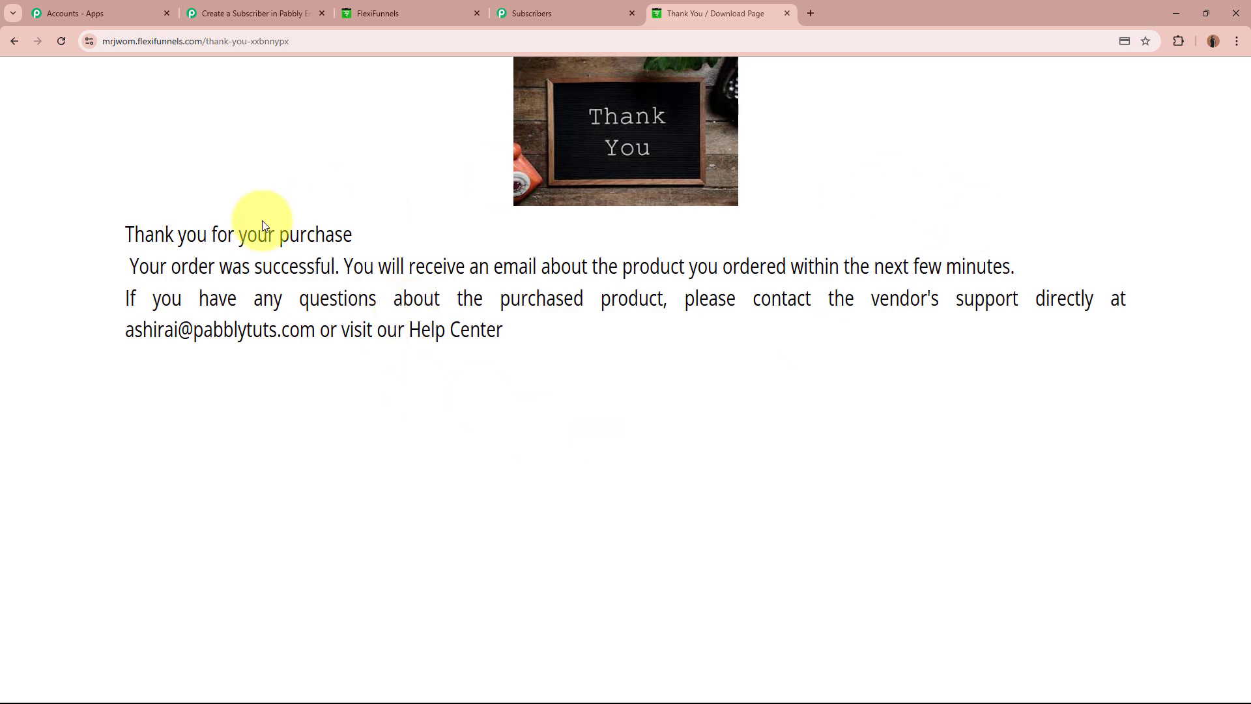
In Pabbly Connect, review the captured Zip 462000 and State Madhya Pradesh values.
left_click(270, 14)
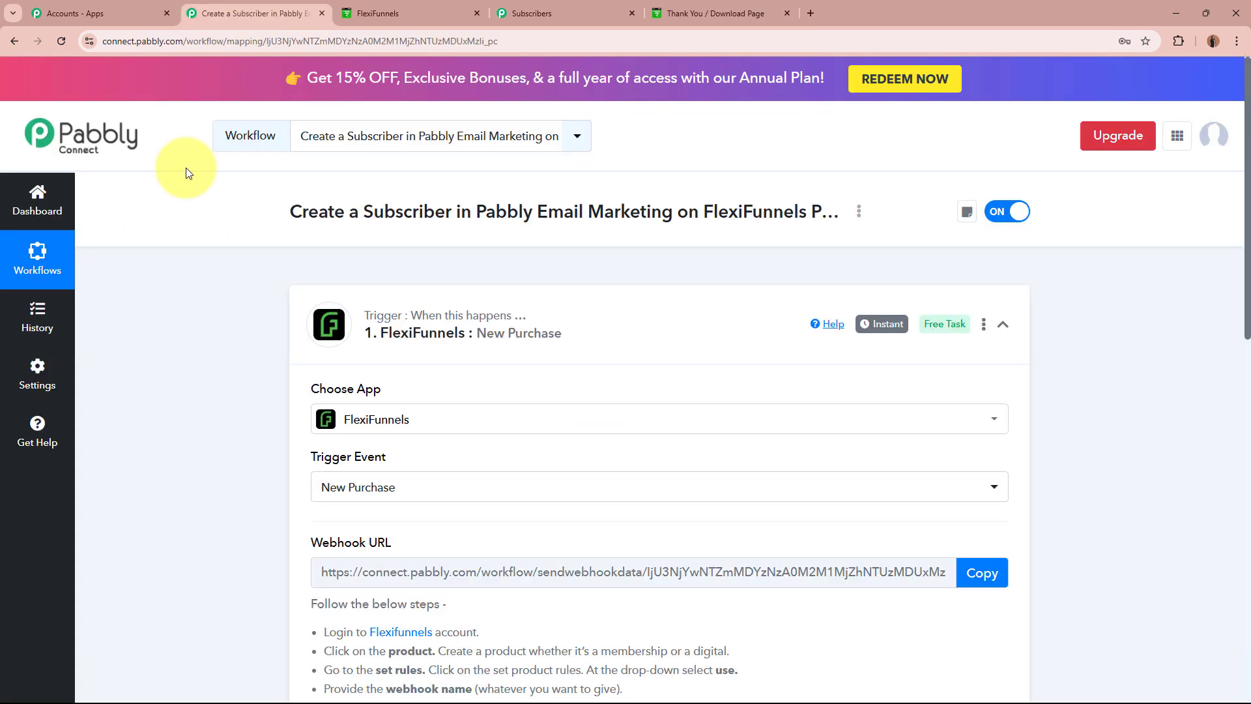
scroll(155, 404, "down", 10)
scroll(155, 408, "down", 2)
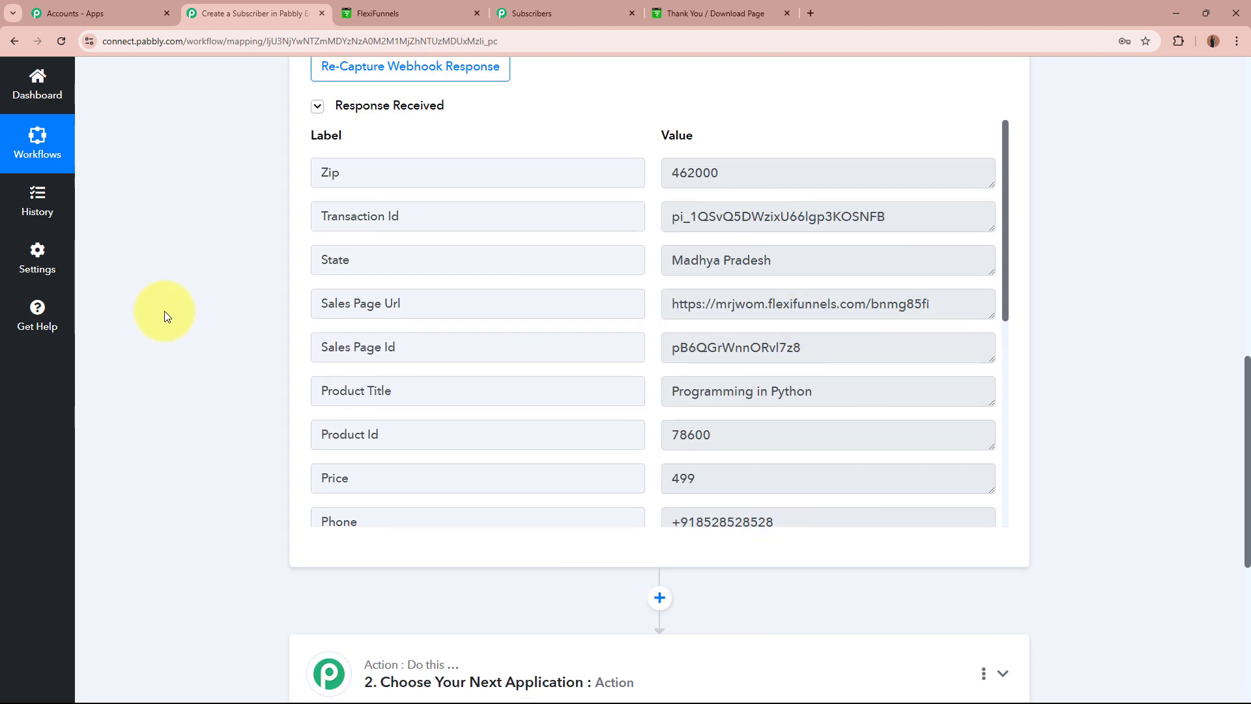
left_click(326, 177)
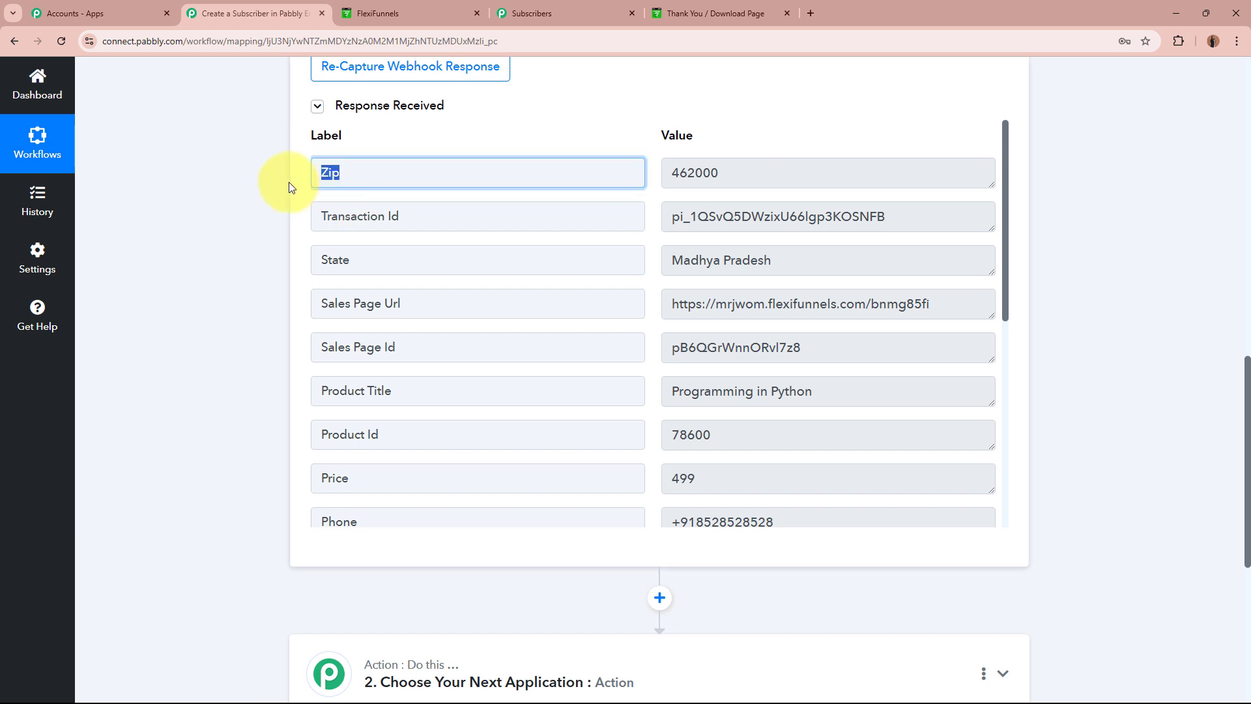
left_click(729, 171)
left_click(365, 260)
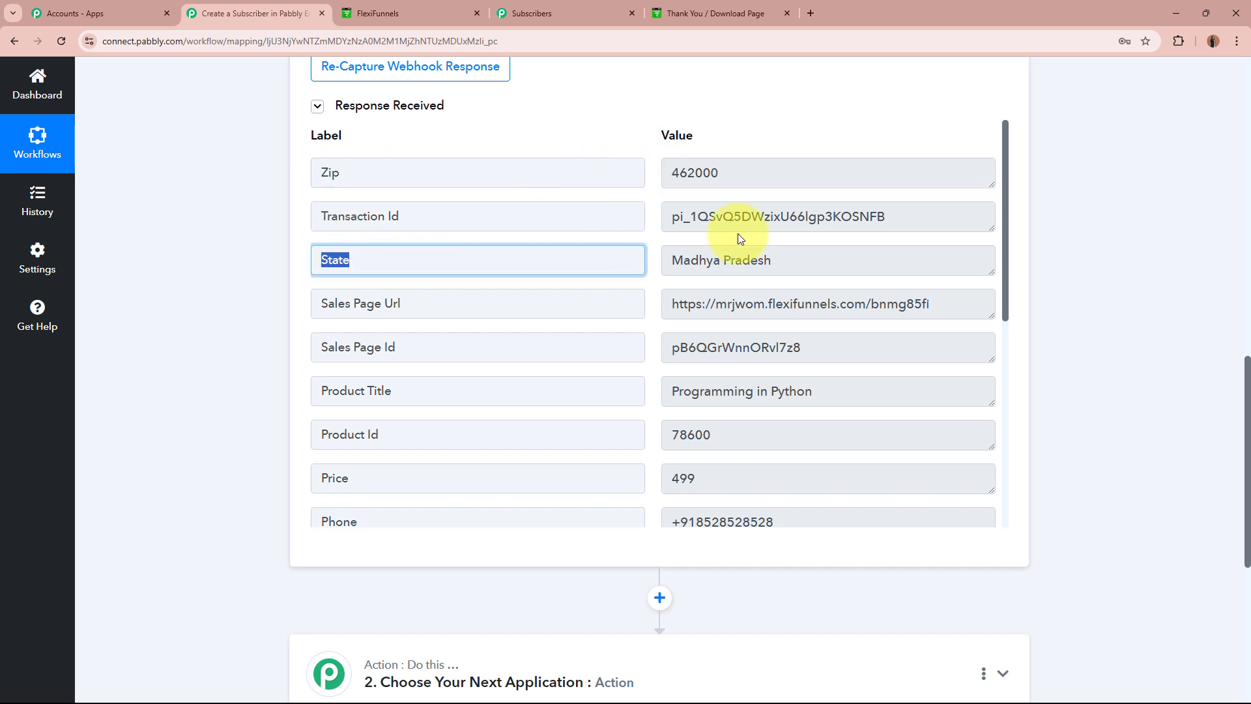
left_click(814, 260)
Highlight the captured transaction ID and the product title Programming in Python.
left_click(330, 215)
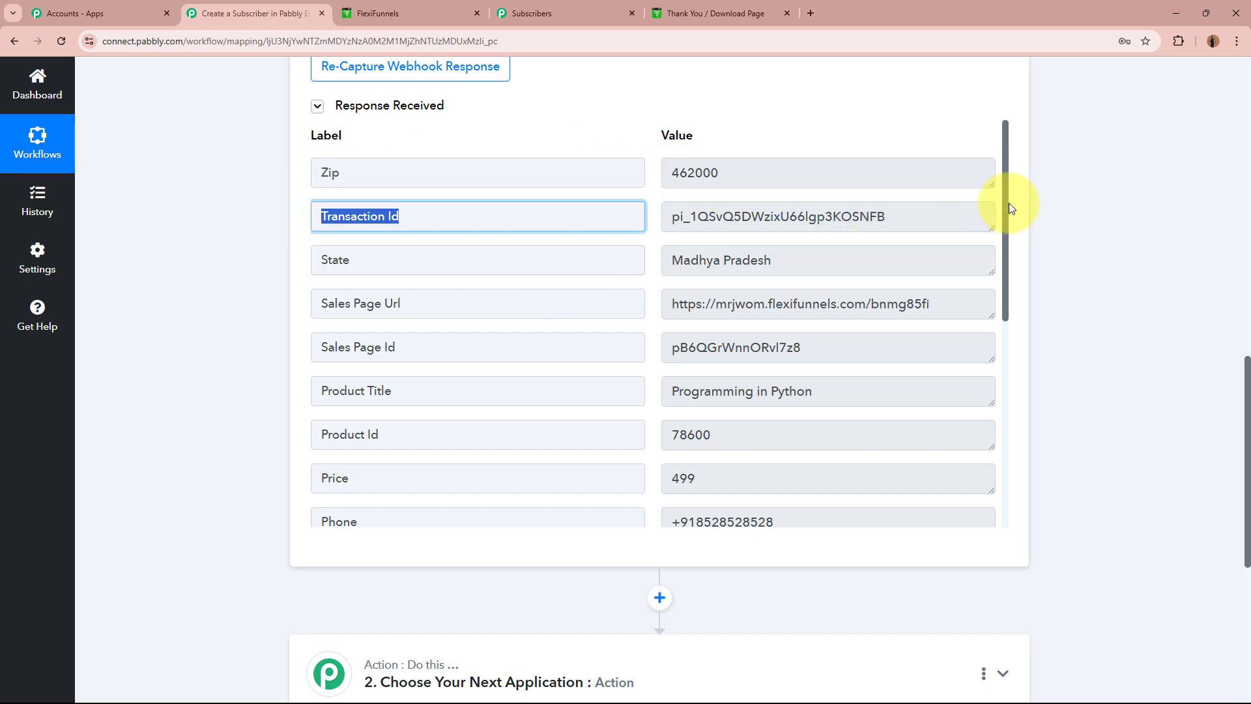
left_click_drag(918, 211, 682, 208)
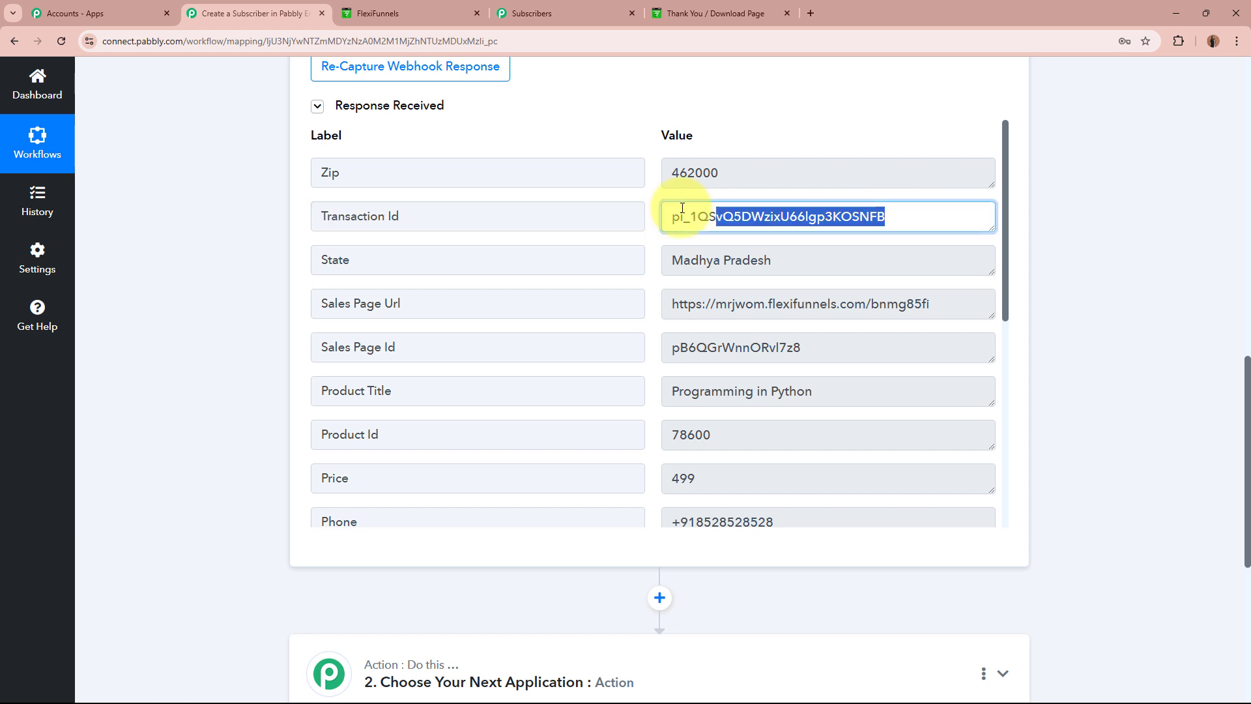
left_click(433, 391)
left_click(720, 385)
left_click_drag(720, 385, 667, 386)
left_click(845, 378)
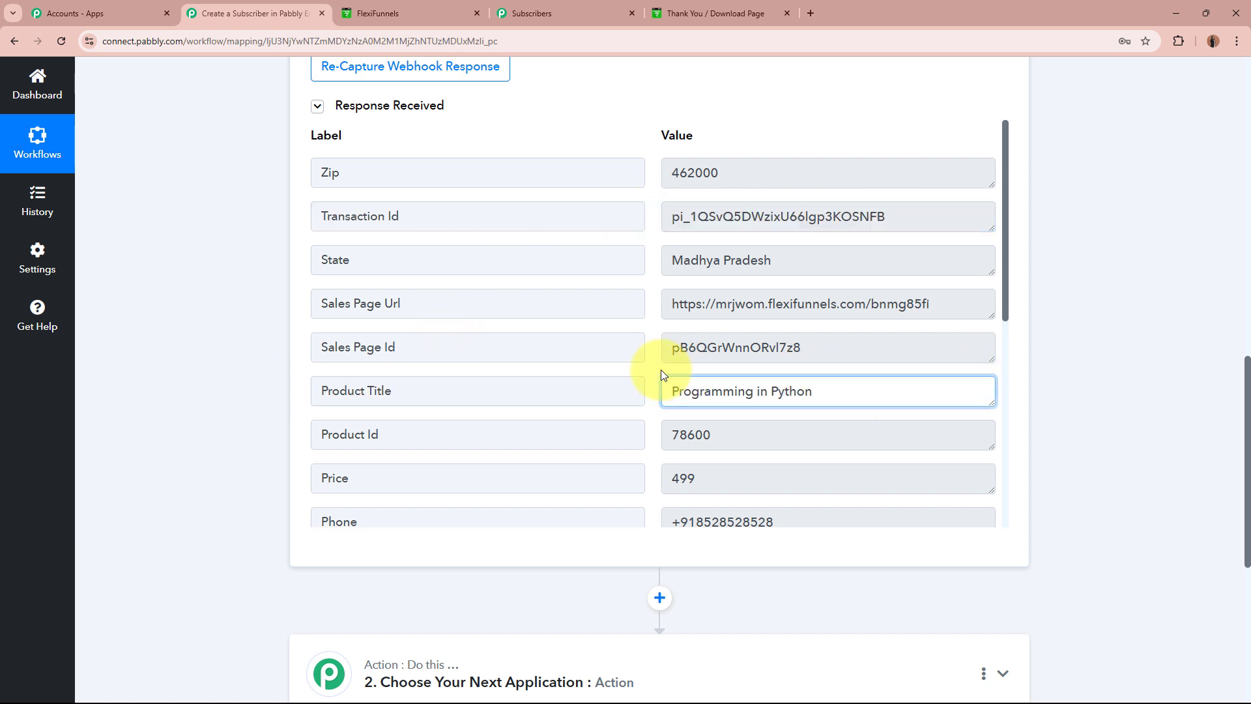
Highlight the captured price 499 and the buyer's phone number, last name and email.
scroll(441, 422, "down", 2)
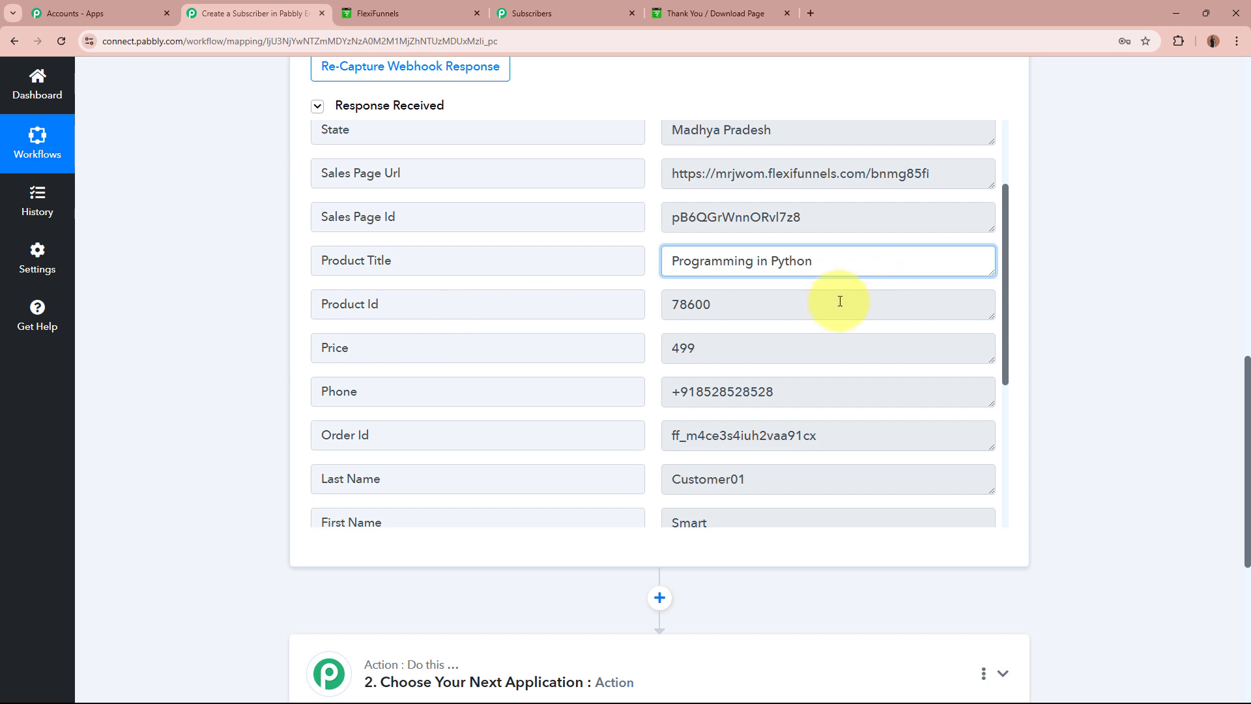
left_click_drag(837, 303, 664, 305)
left_click_drag(773, 347, 617, 335)
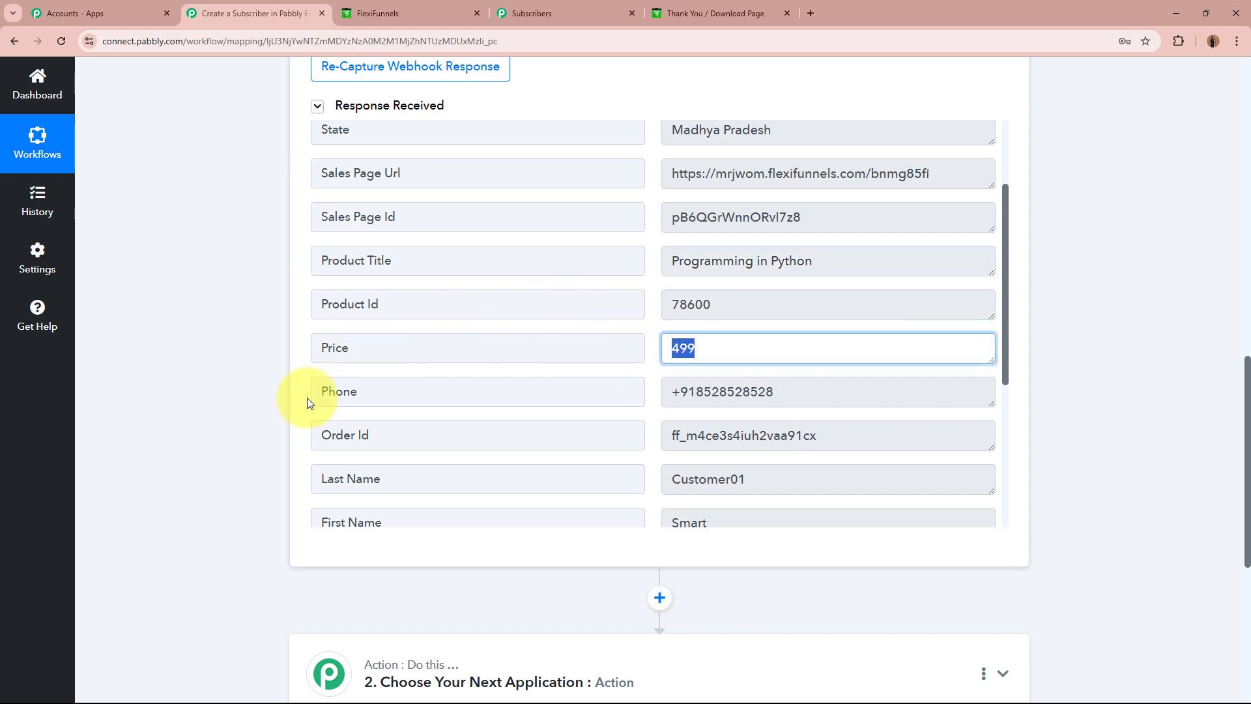
left_click_drag(801, 388, 638, 401)
scroll(796, 481, "down", 4)
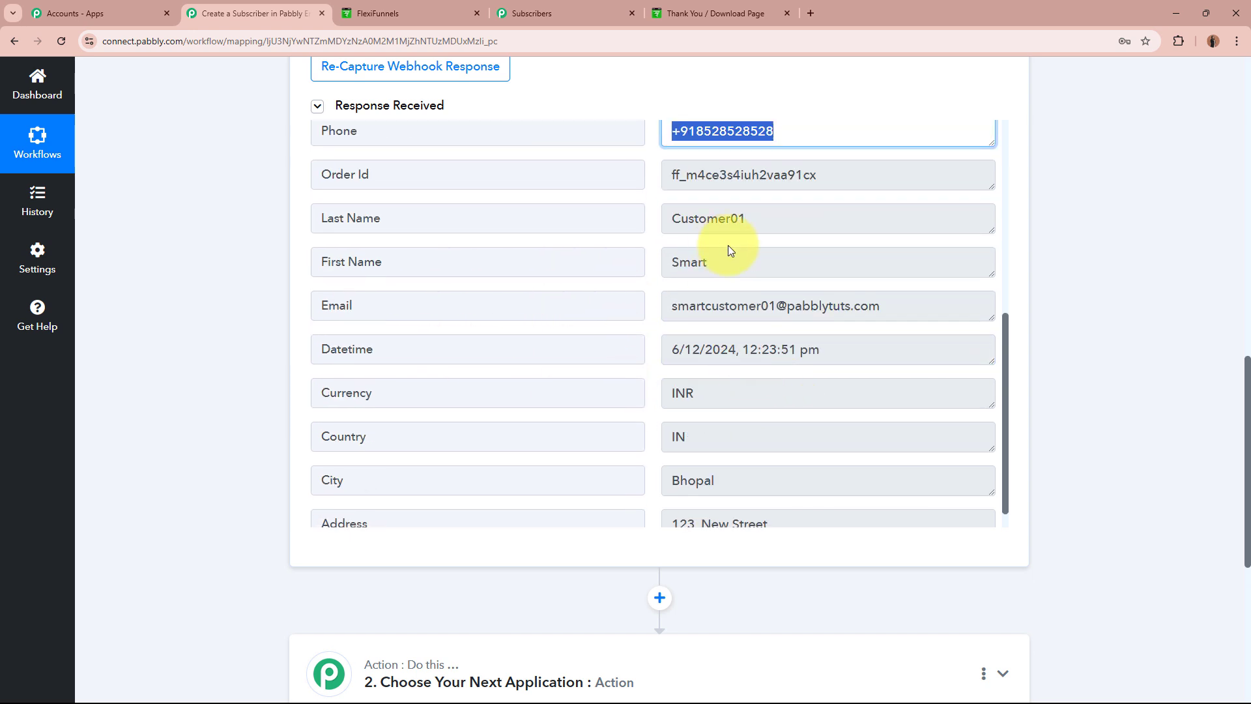
left_click_drag(749, 255, 621, 264)
left_click_drag(775, 219, 636, 224)
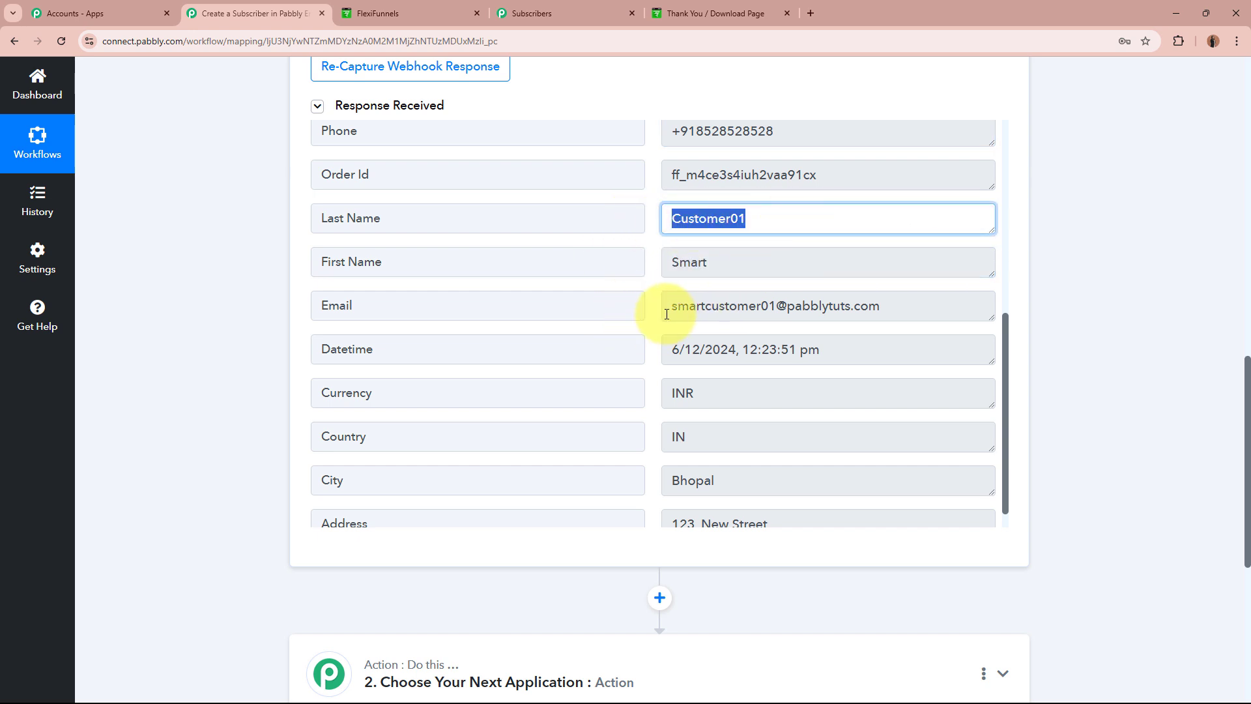
left_click_drag(663, 310, 976, 307)
left_click(976, 306)
Check the captured currency INR, country code IN, city and street address, then return to the top.
scroll(889, 305, "down", 1)
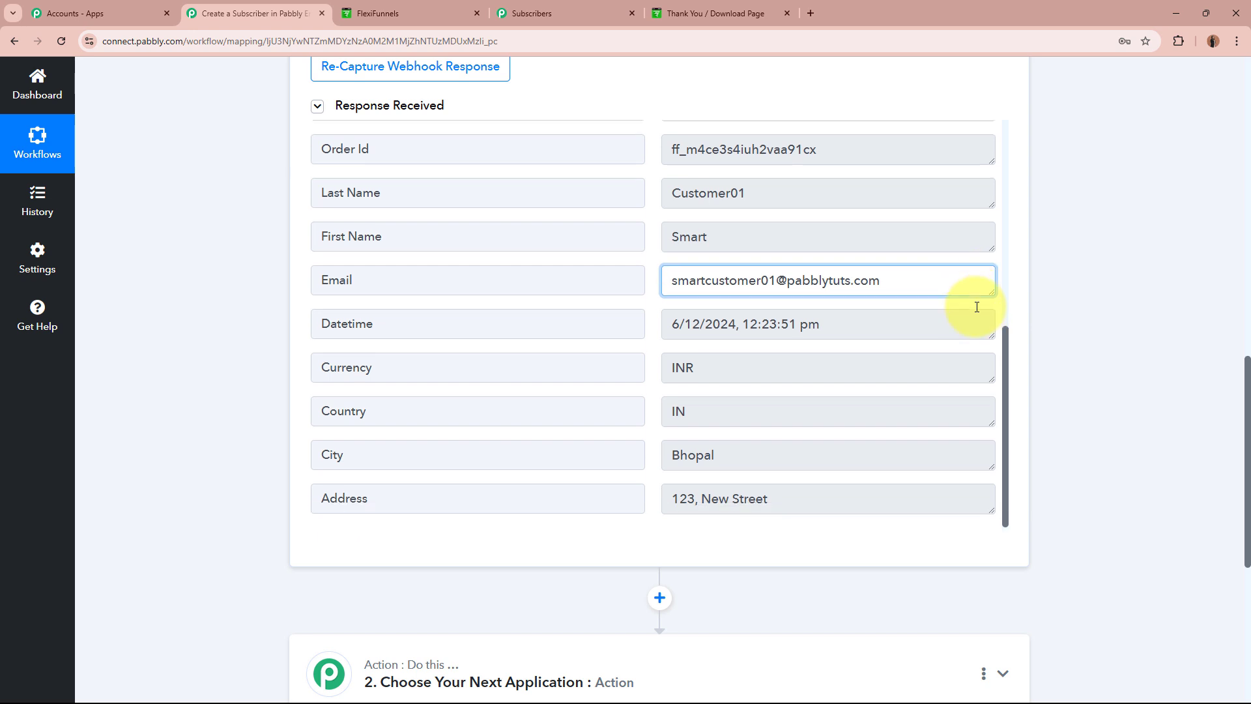
left_click(691, 368)
left_click_drag(632, 366, 604, 366)
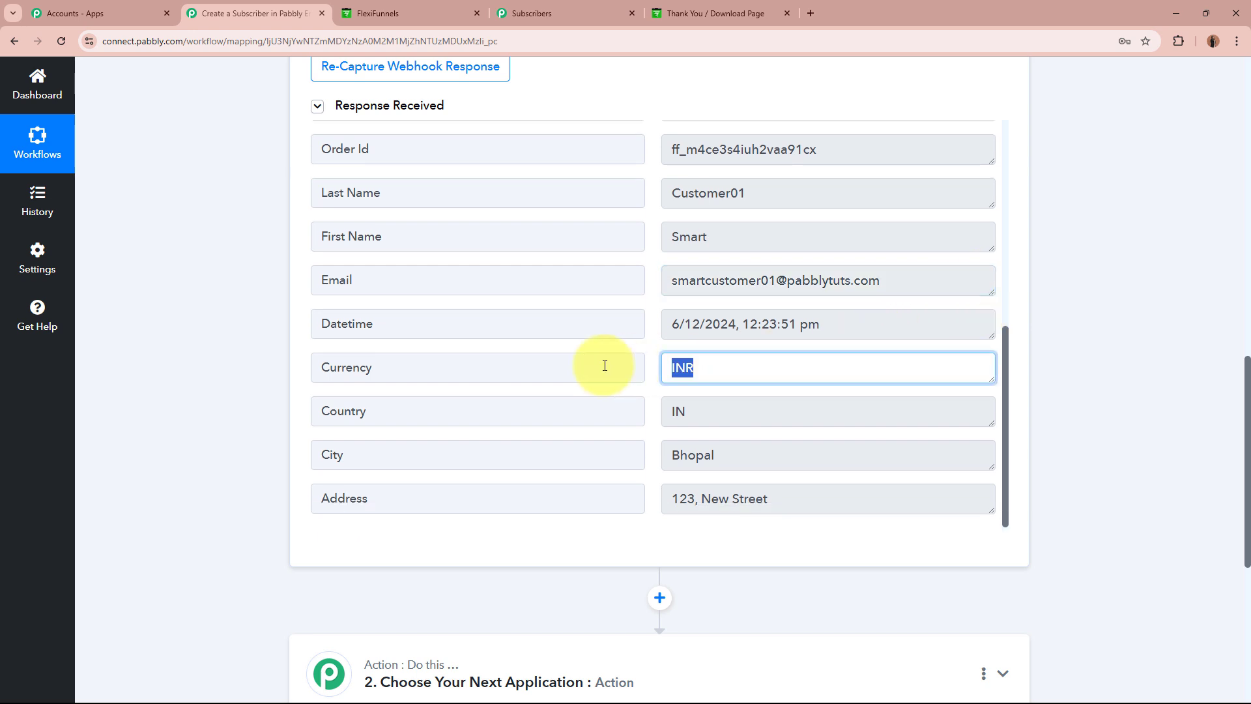
double_click(736, 413)
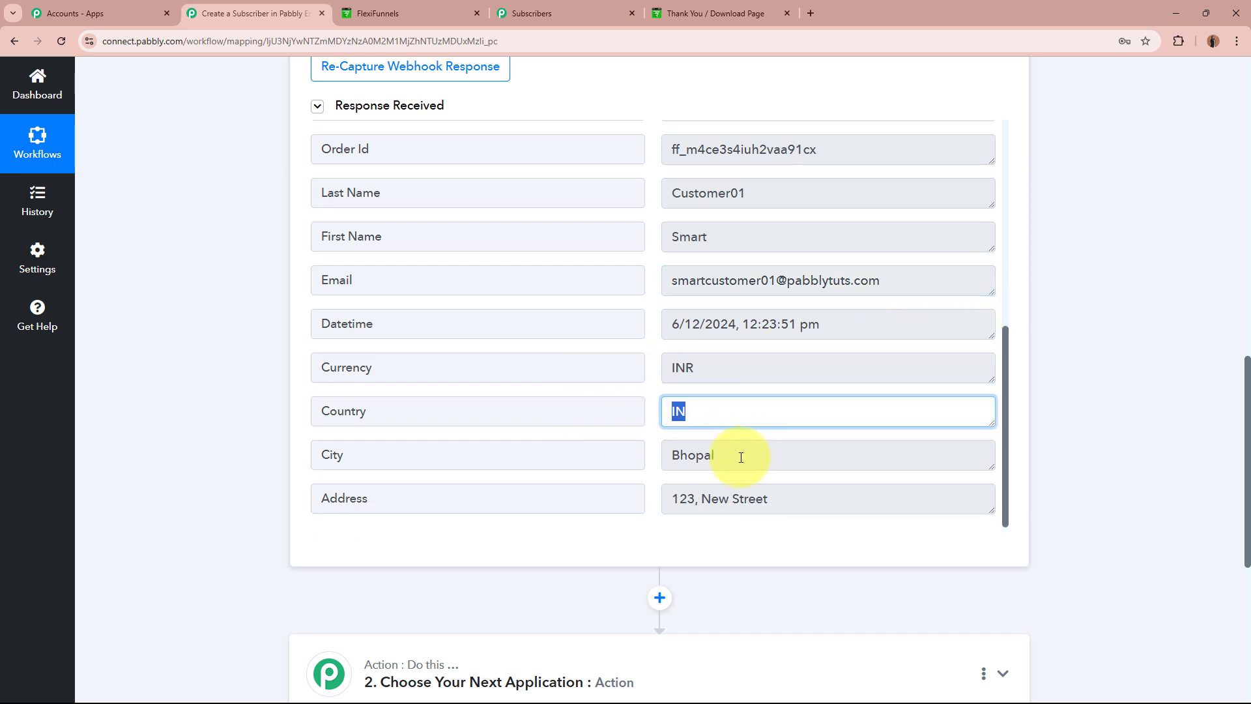
left_click_drag(741, 458, 662, 458)
left_click_drag(798, 503, 645, 503)
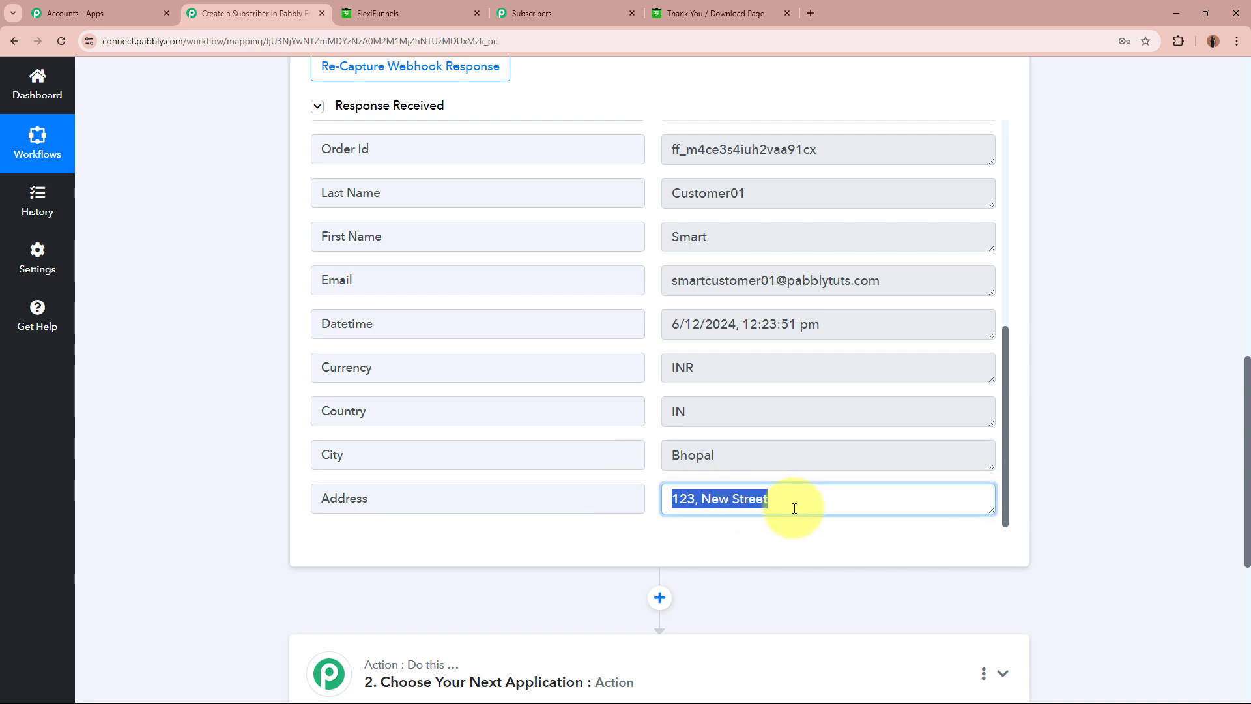
left_click(837, 493)
scroll(854, 493, "down", 2)
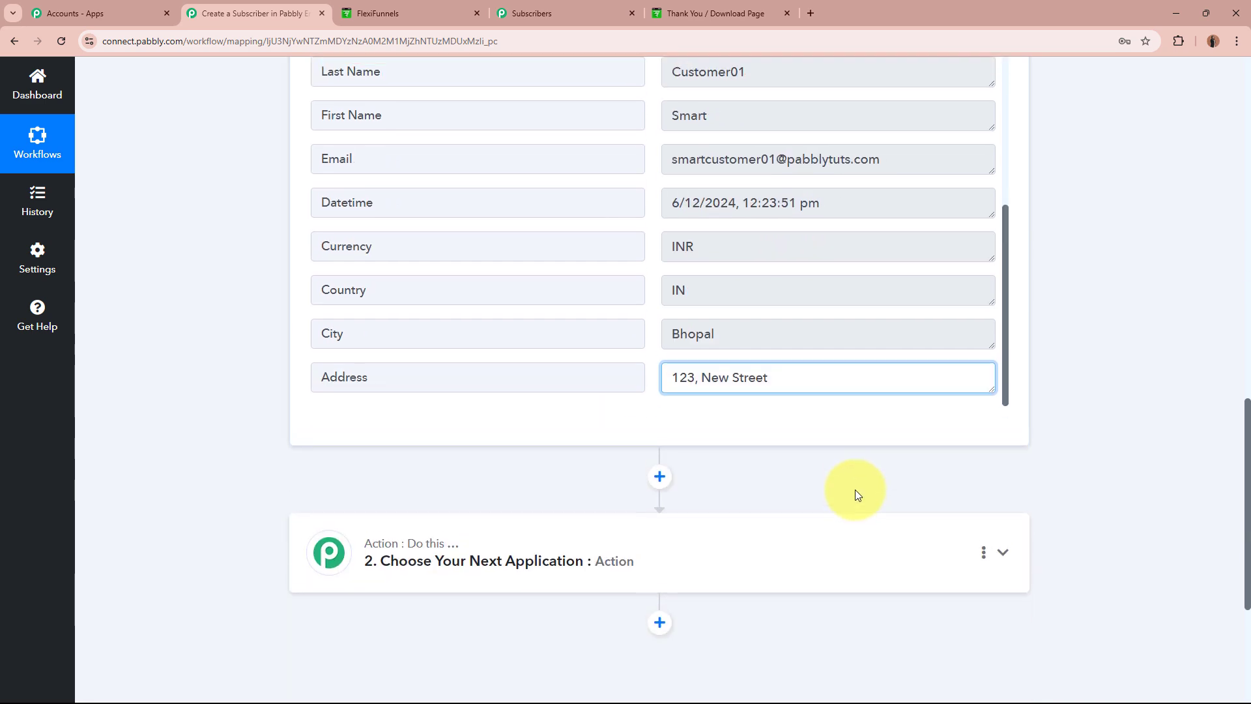
scroll(821, 560, "up", 4)
scroll(749, 475, "up", 5)
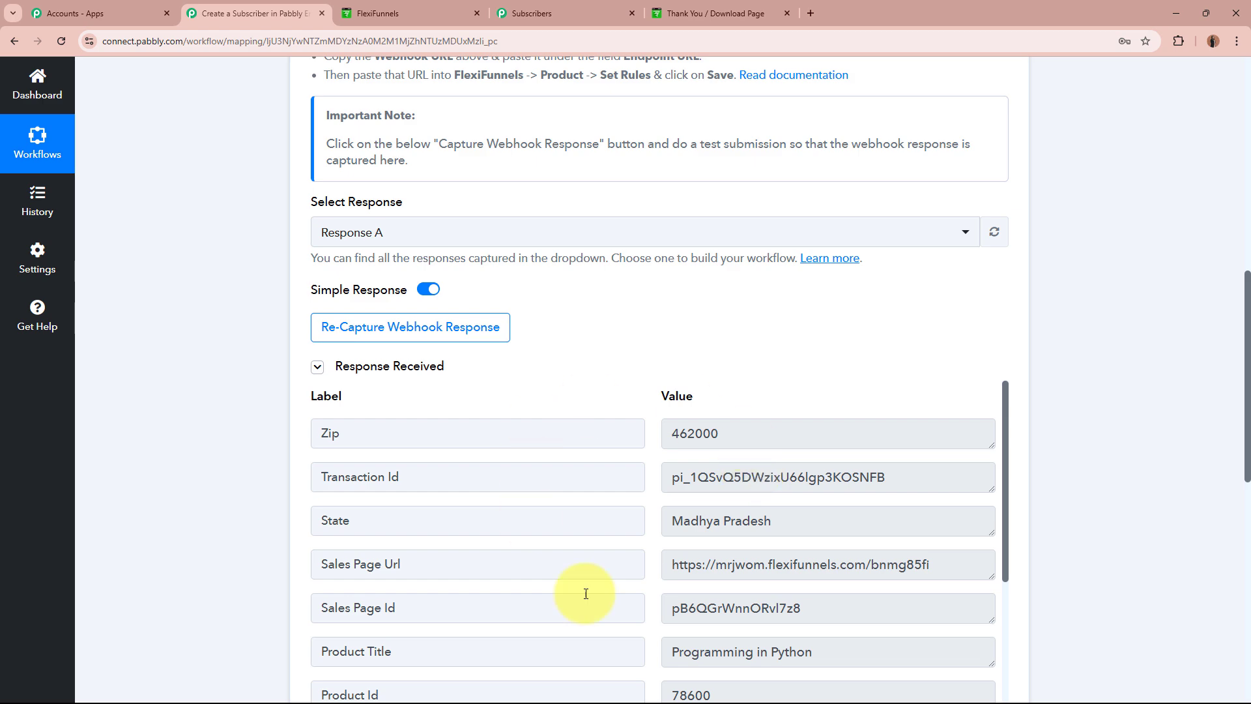
scroll(796, 377, "up", 10)
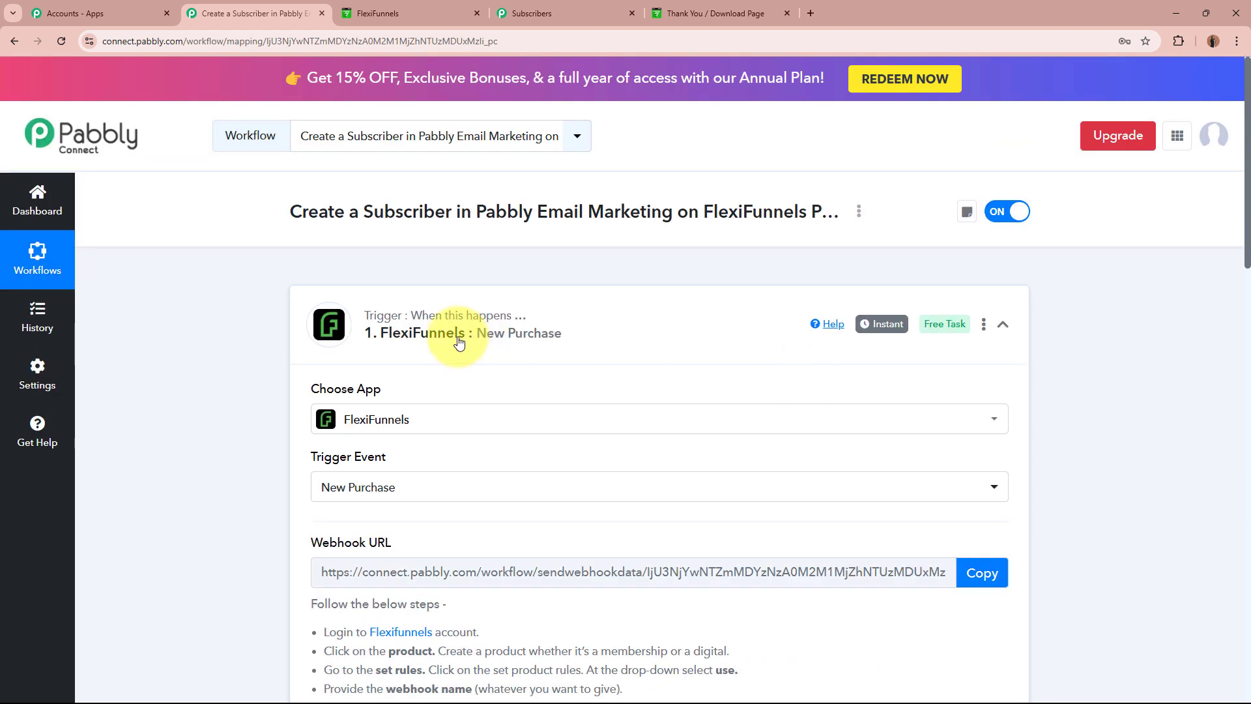
Collapse the FlexiFunnels trigger card and expand the action step's Choose App grid.
left_click(704, 326)
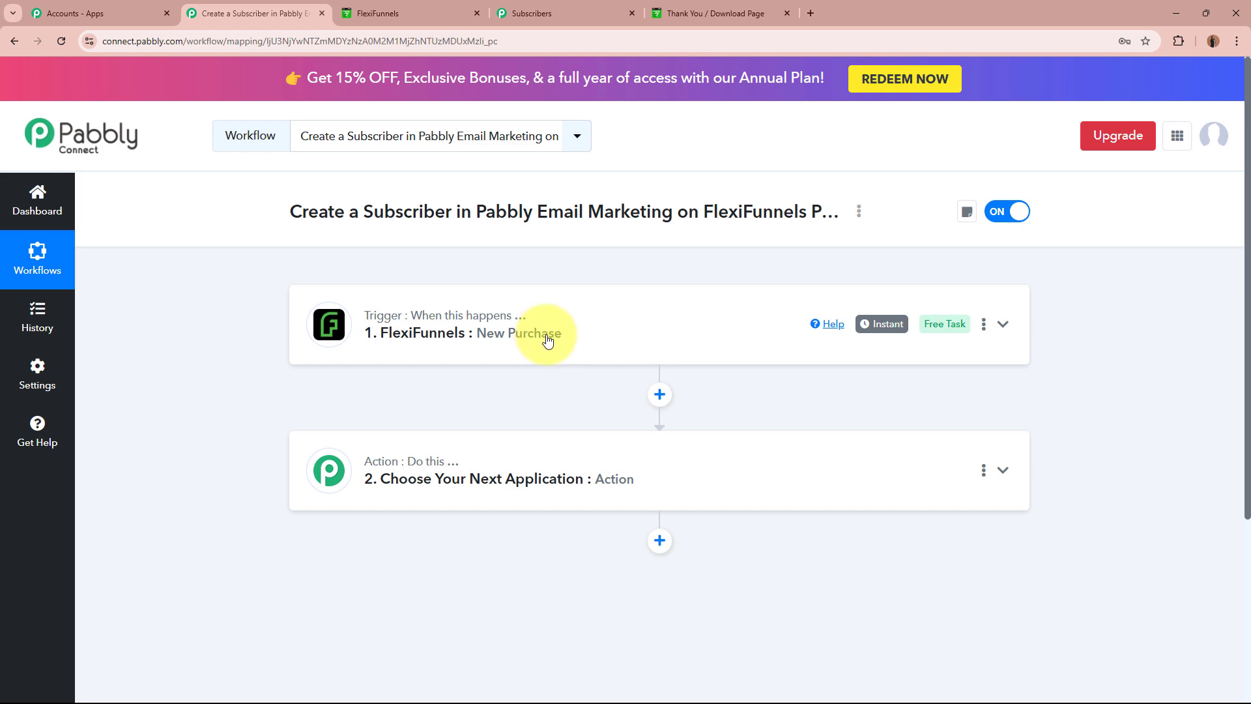
left_click(805, 475)
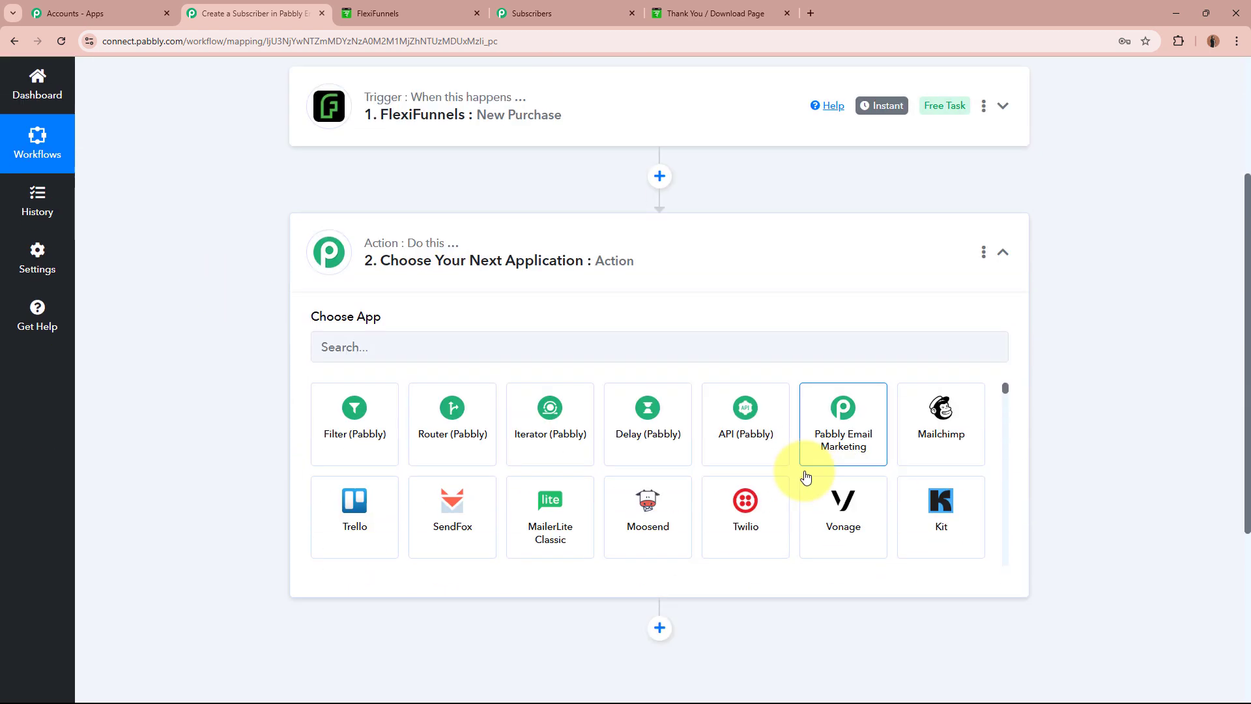
scroll(805, 476, "up", 2)
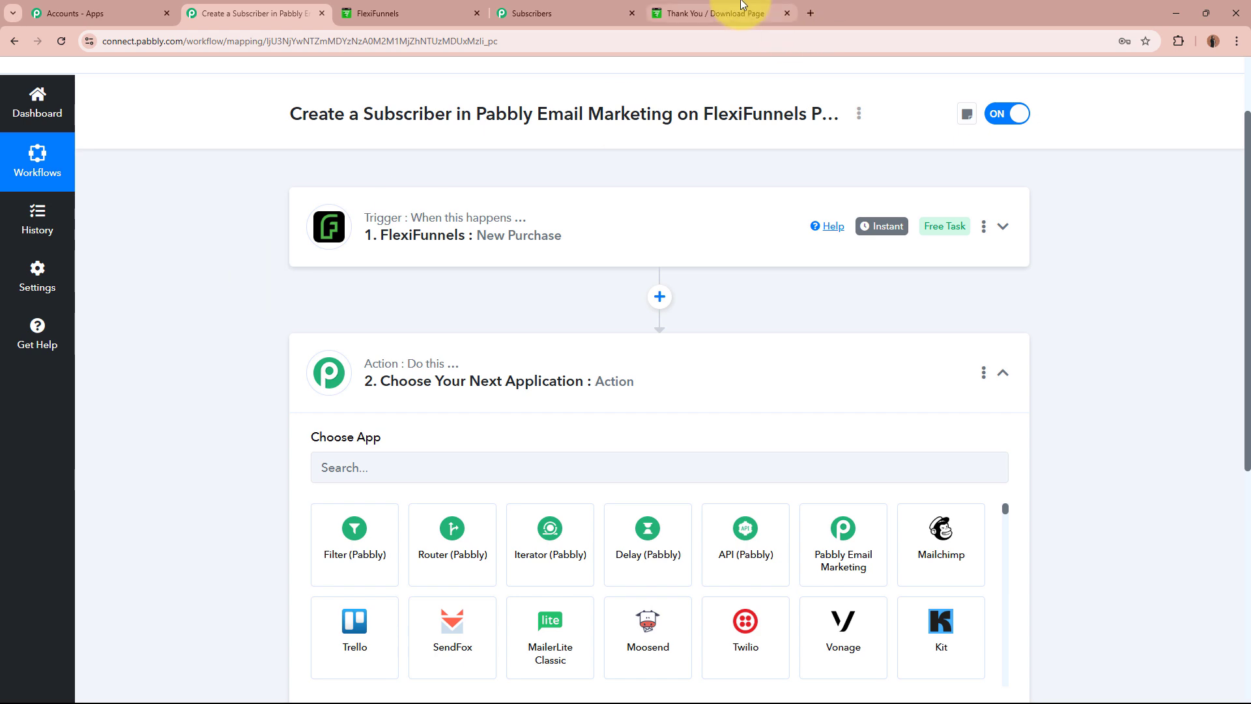
Glance at the thank-you page and the Marketing Campaign subscriber list, then return to the workflow.
left_click(712, 12)
left_click(573, 13)
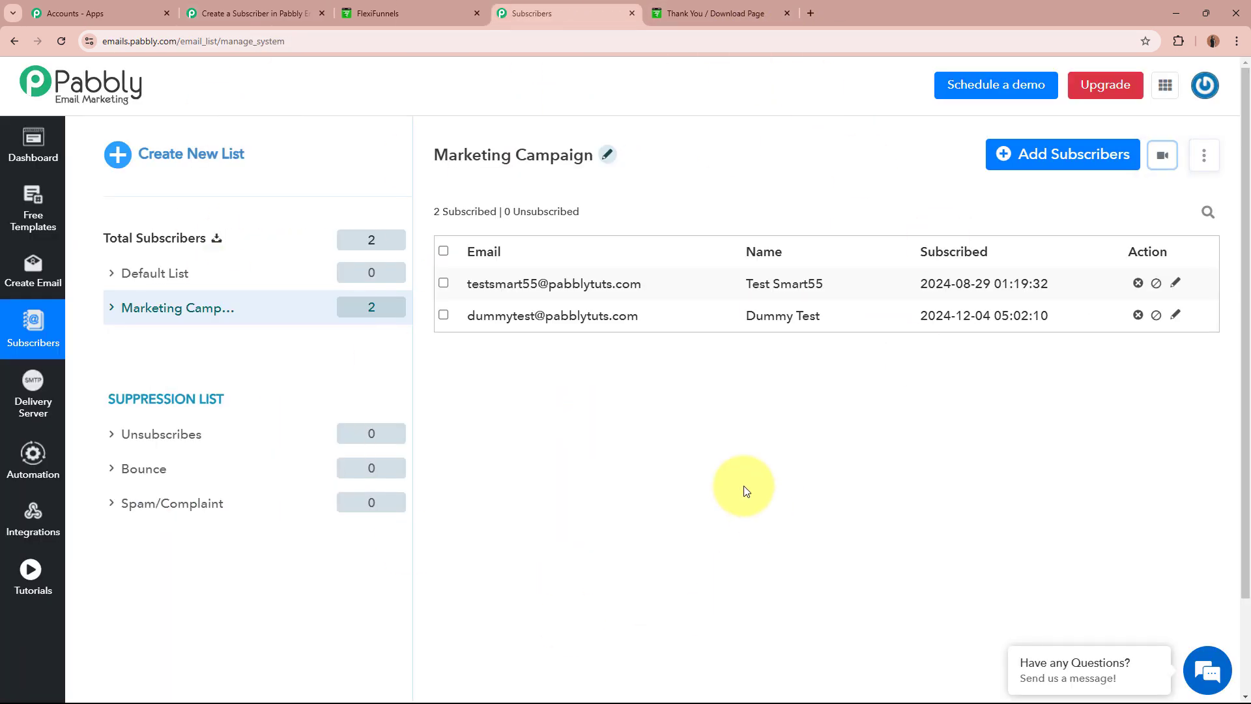
left_click(269, 9)
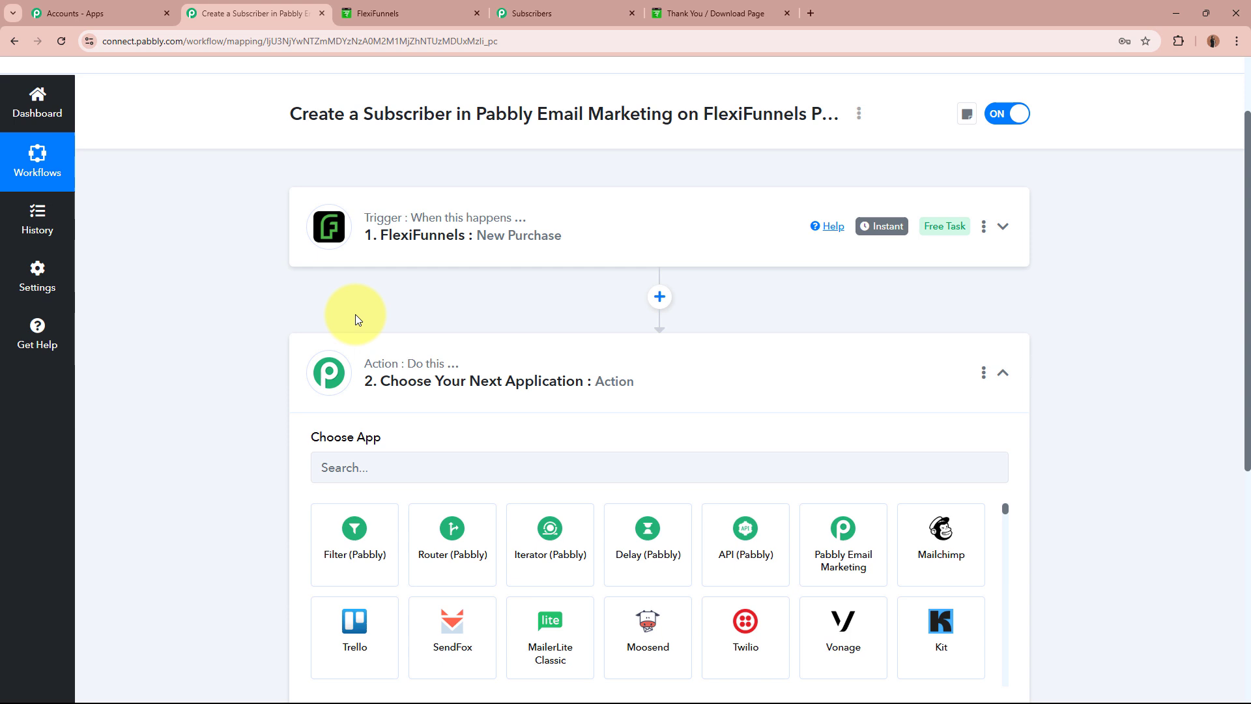
Search 'Pabbly E' and pick Pabbly Email Marketing as the action app.
left_click(446, 463)
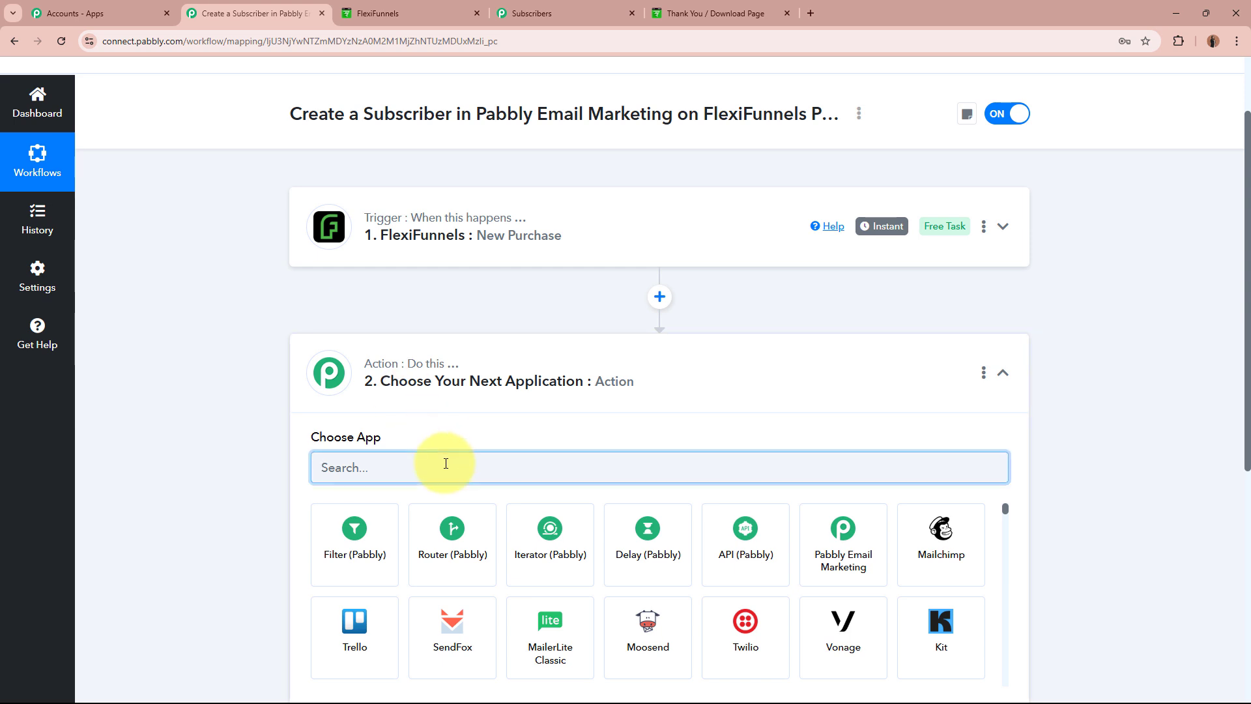
type("Pabbl")
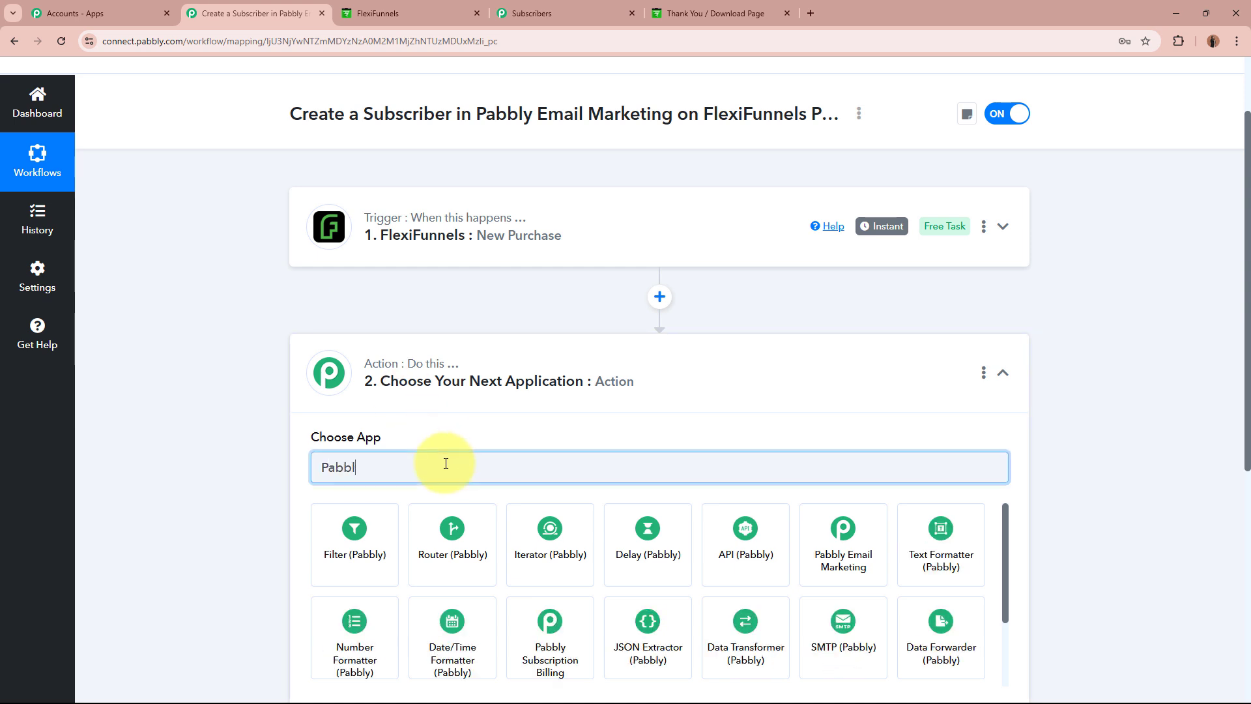
type("y Ema")
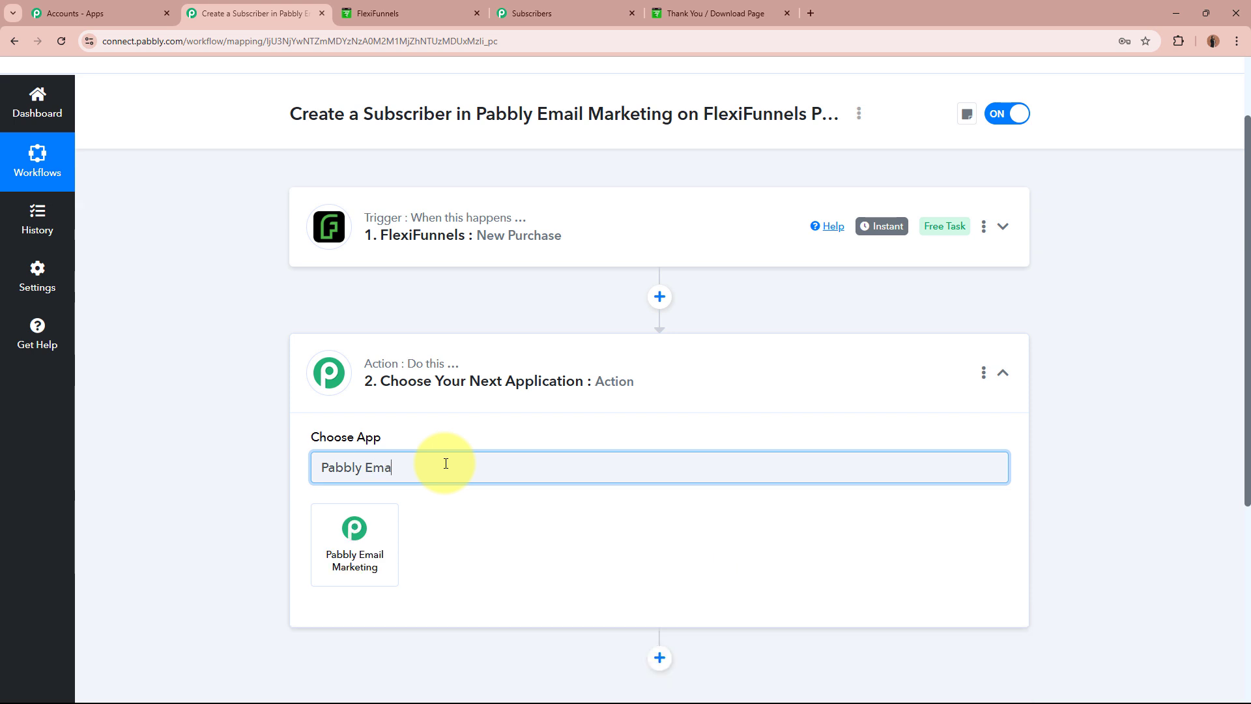
left_click(375, 547)
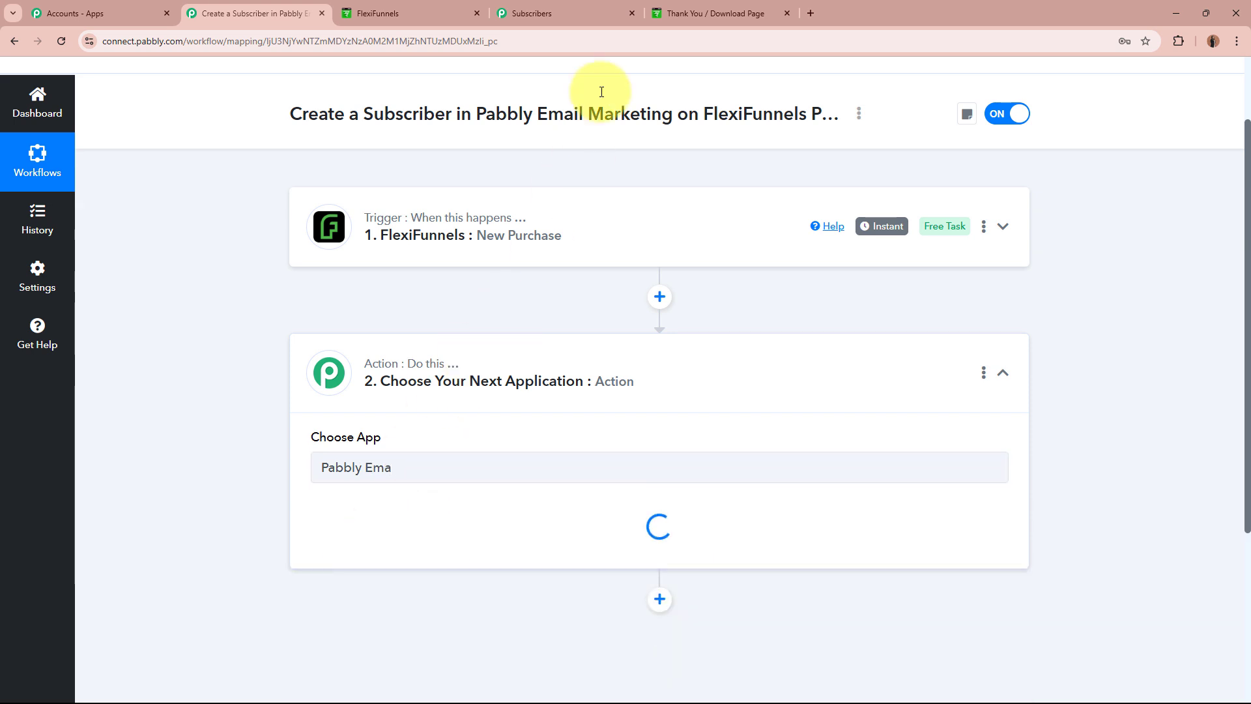
left_click(616, 7)
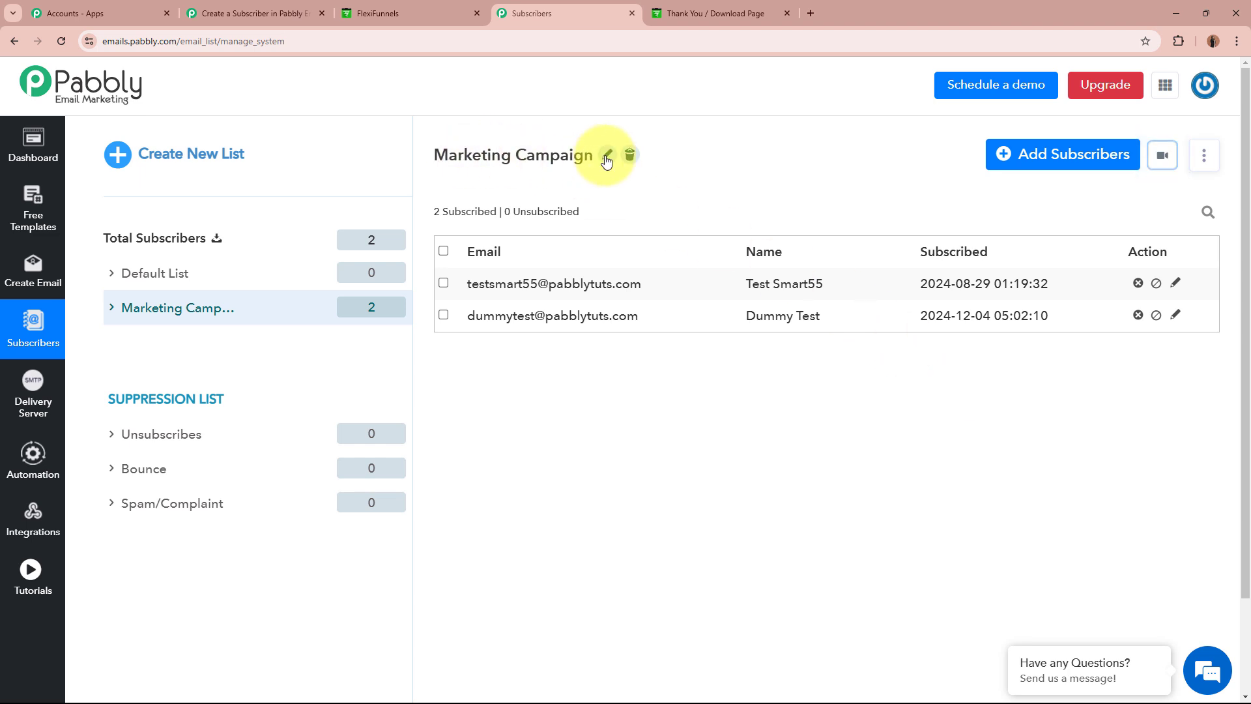
Set the action event to Add Subscribers and open the account connection panel.
left_click(263, 3)
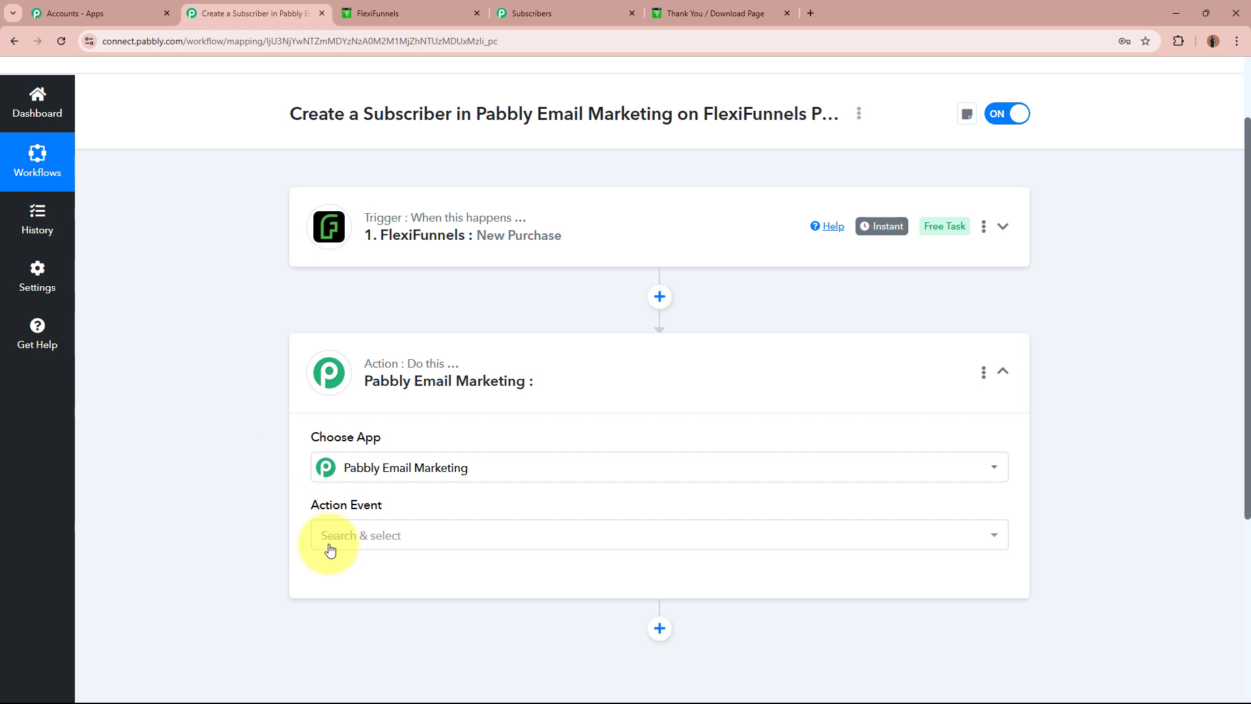
left_click(460, 531)
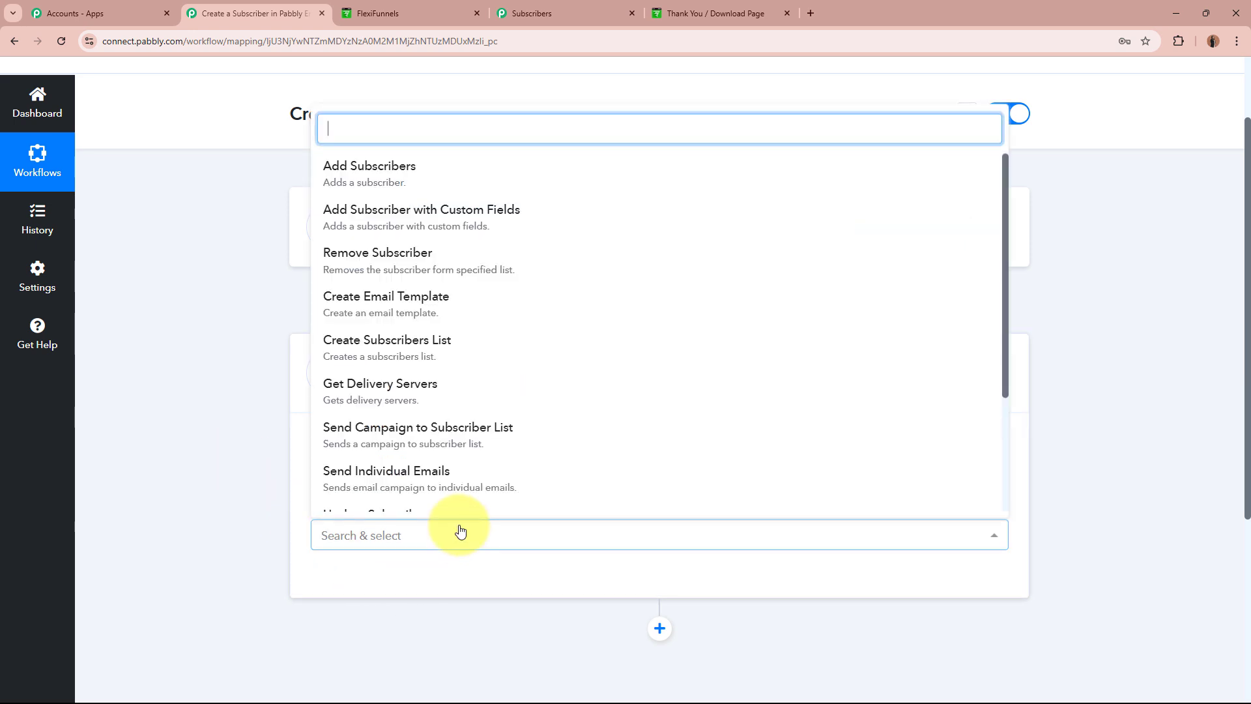
left_click(410, 177)
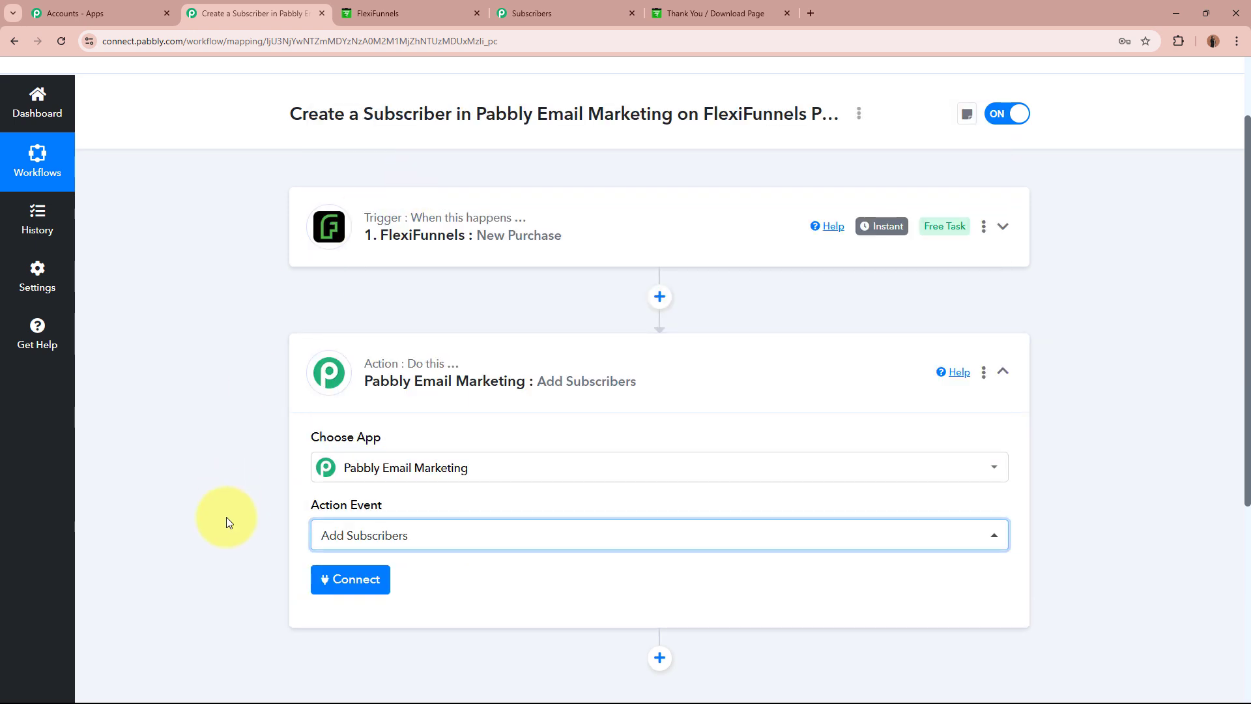
left_click(338, 580)
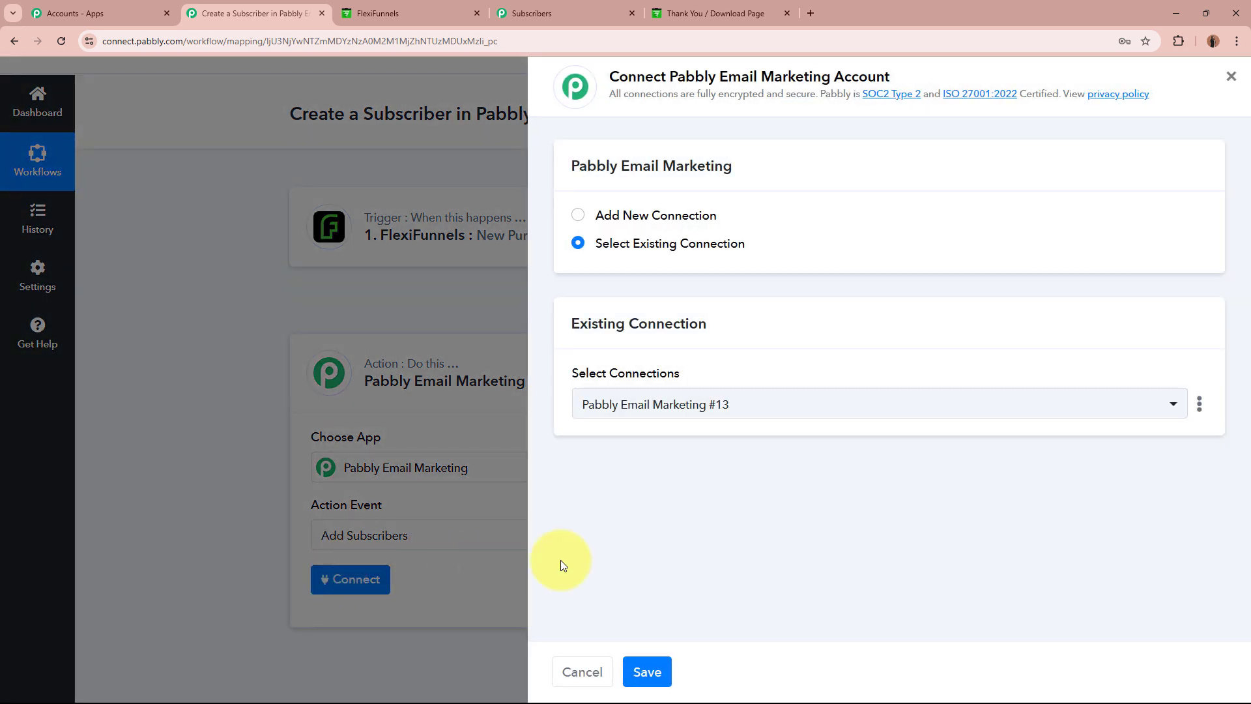
Start a new connection and copy the bearer token from the Developer API page.
left_click(577, 215)
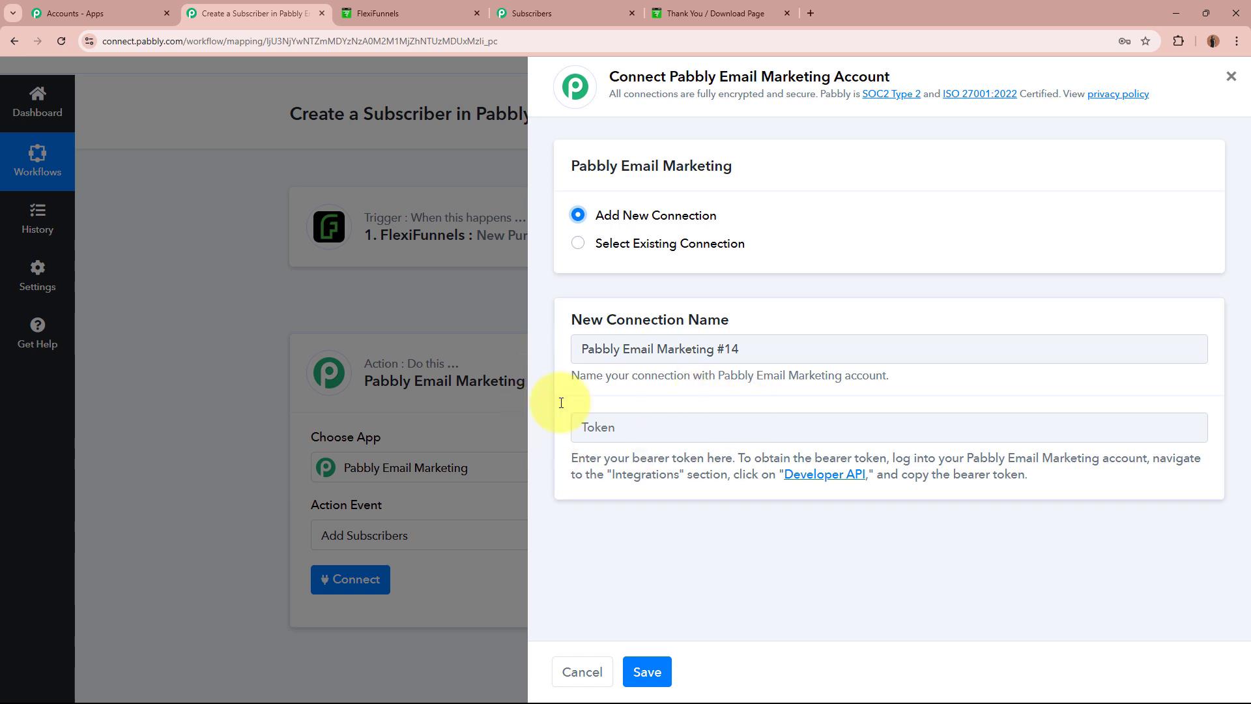
left_click(825, 475)
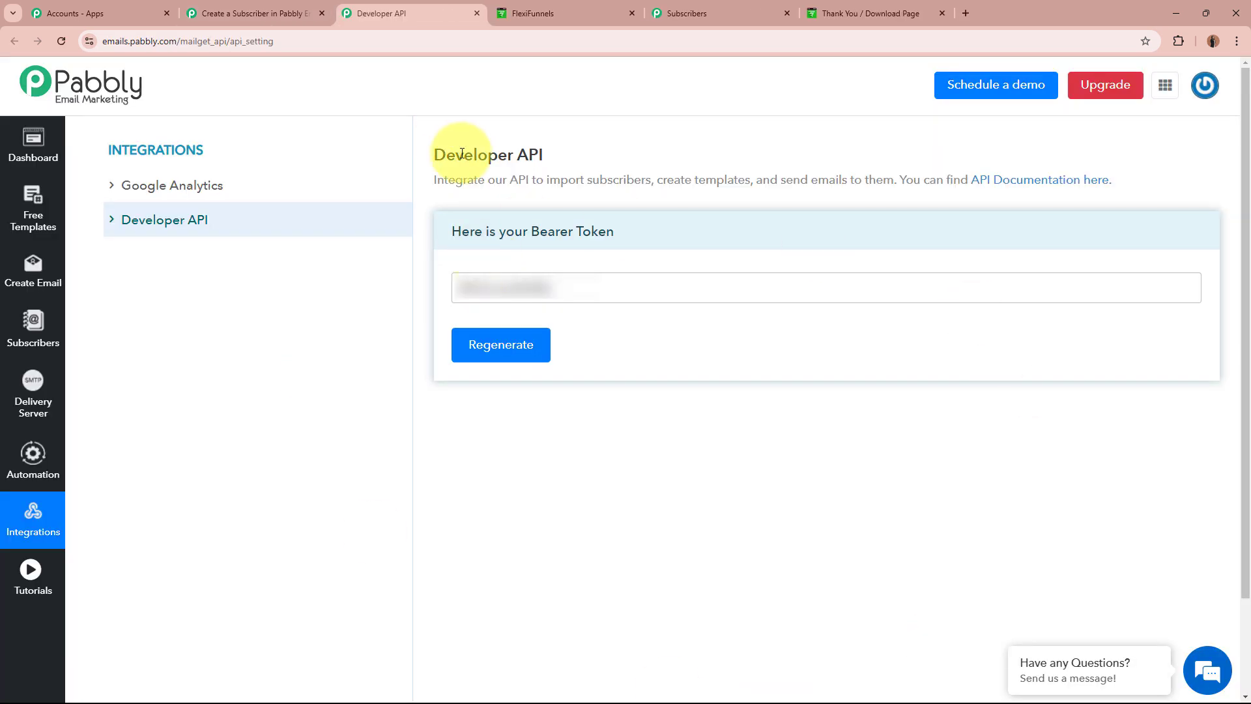
left_click_drag(436, 154, 566, 154)
left_click(566, 154)
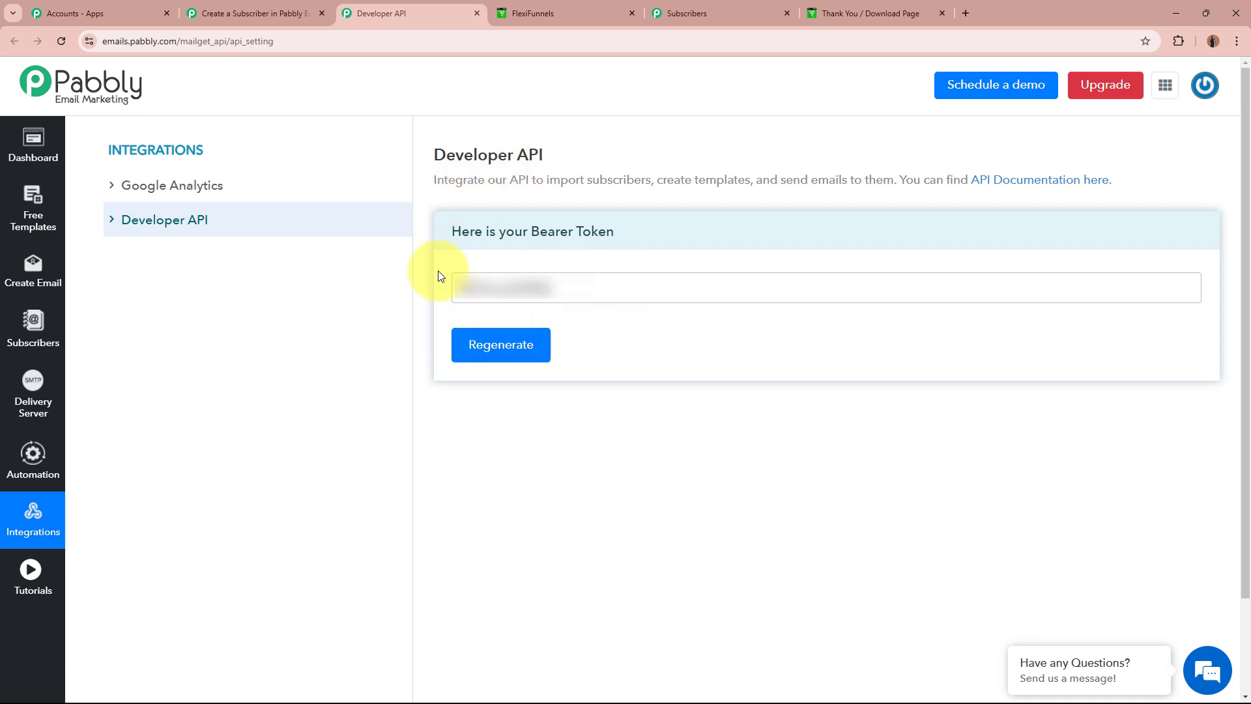
left_click(524, 289)
double_click(525, 291)
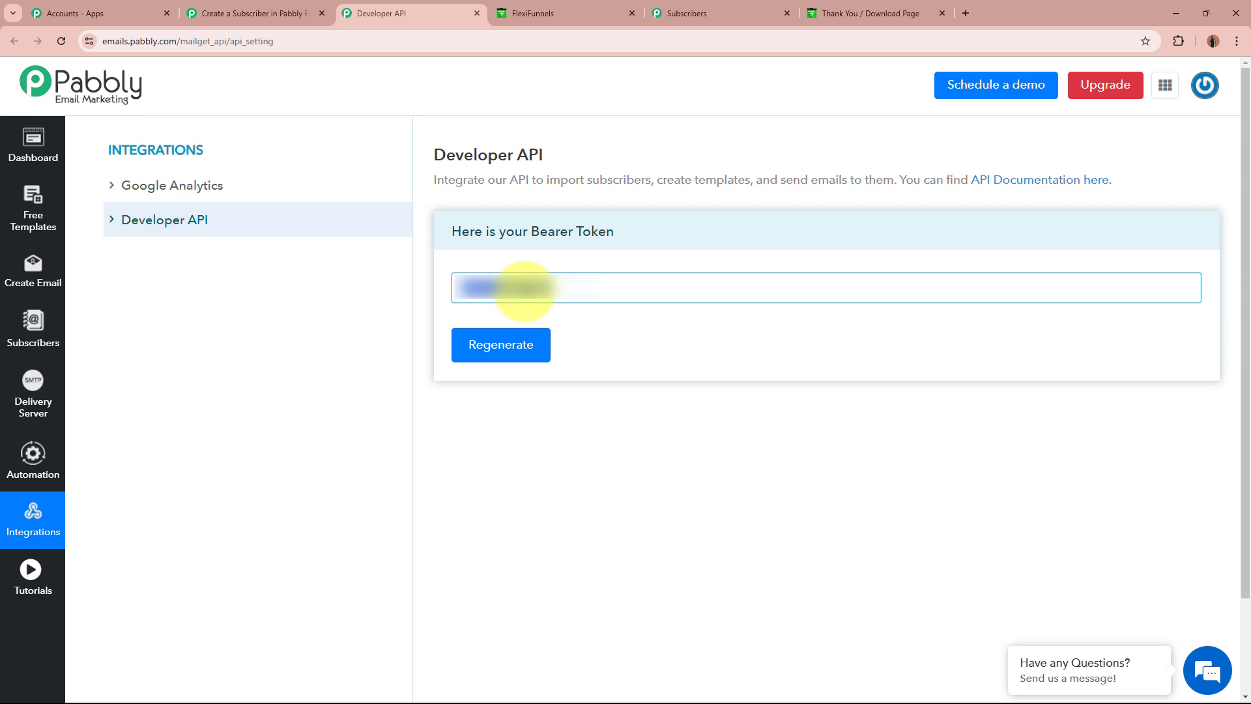
Paste the bearer token into the Token field and save the new Pabbly Email Marketing connection.
left_click(254, 13)
left_click(636, 423)
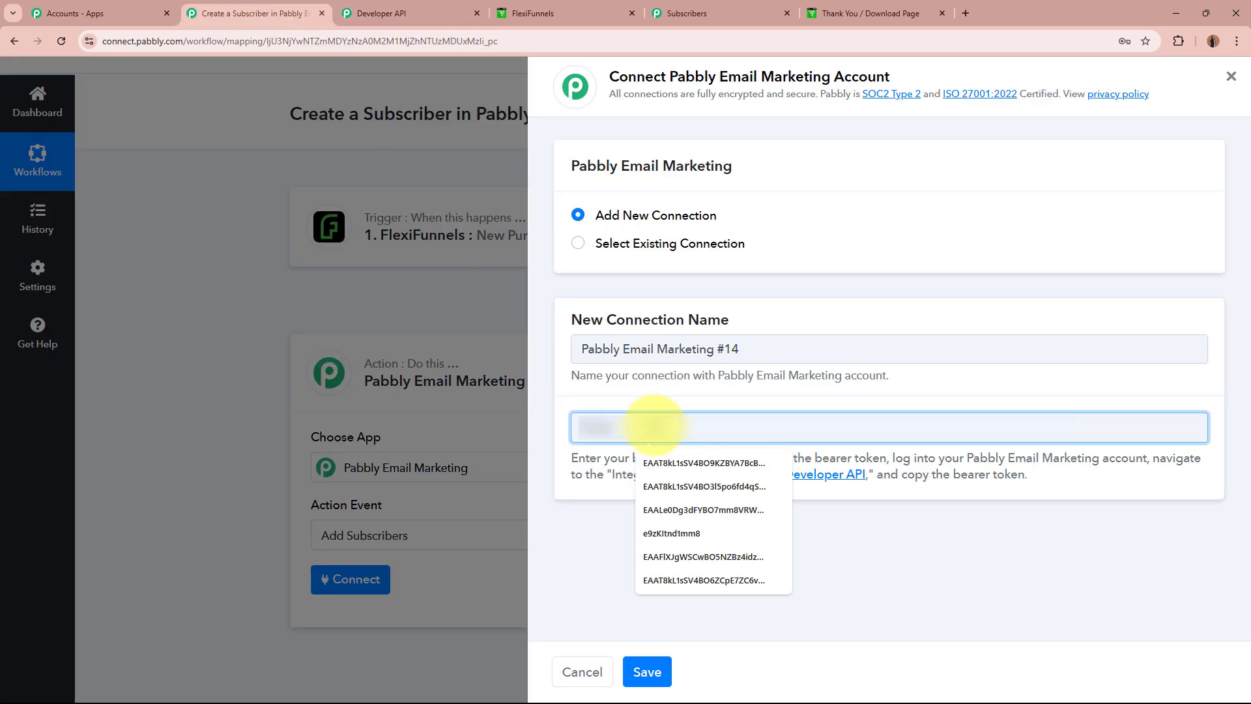
key("ctrl+v")
left_click(647, 671)
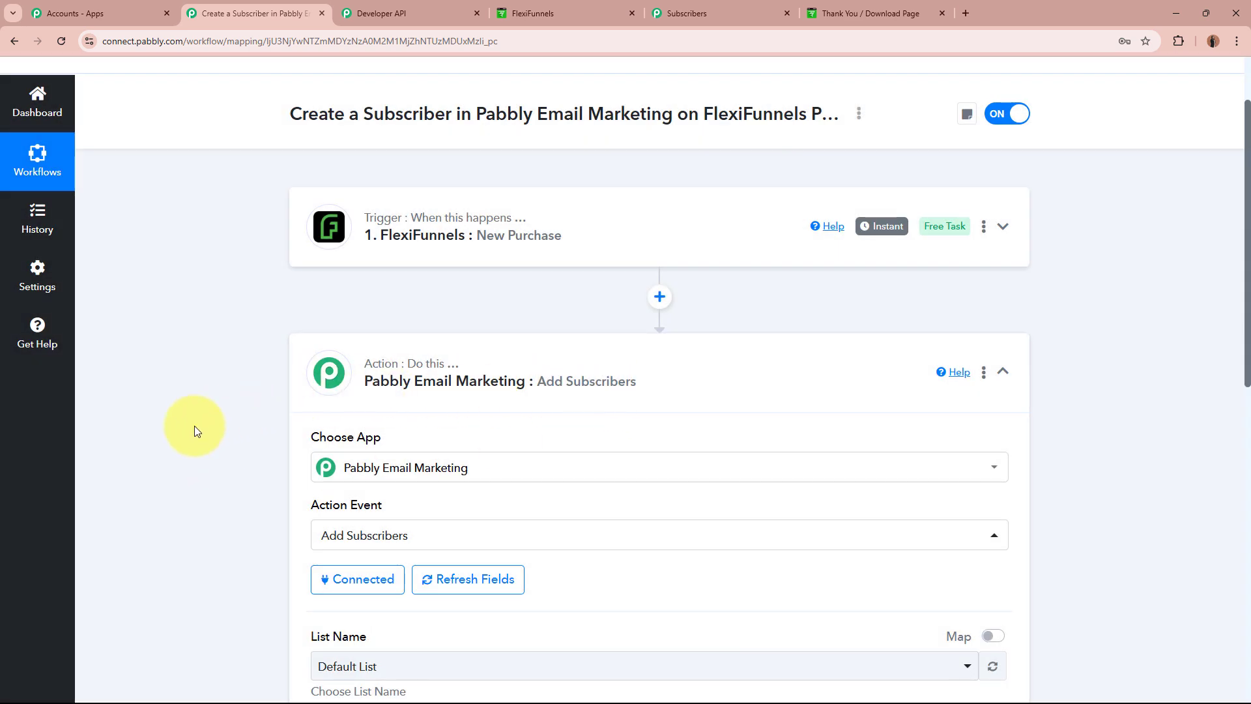
Choose Marketing Campaign as the List Name after checking the available lists.
scroll(194, 430, "down", 5)
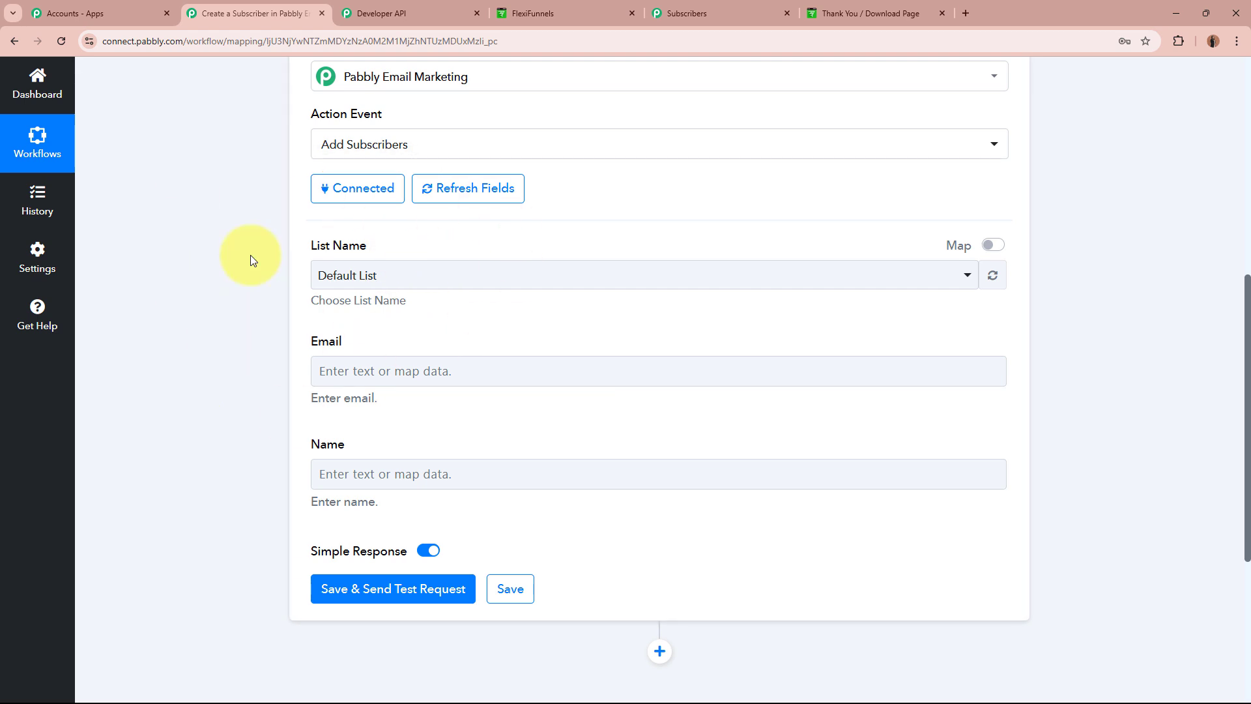
left_click(476, 13)
left_click(510, 9)
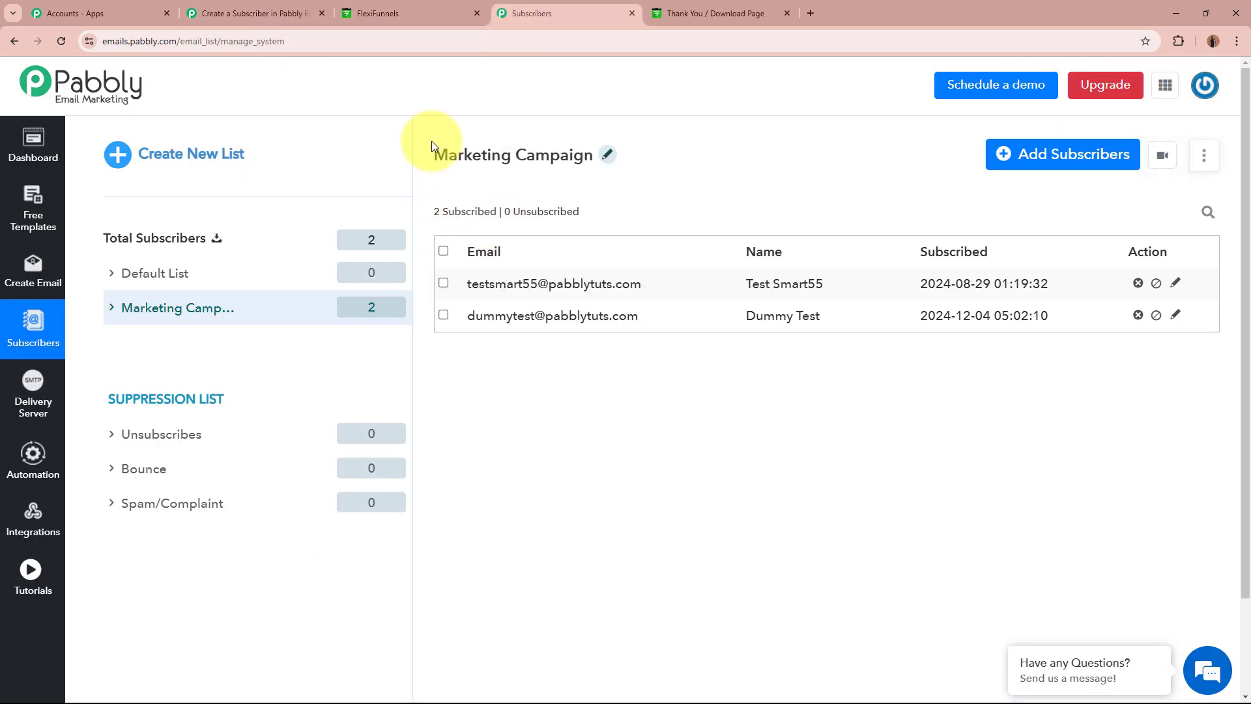
left_click(290, 6)
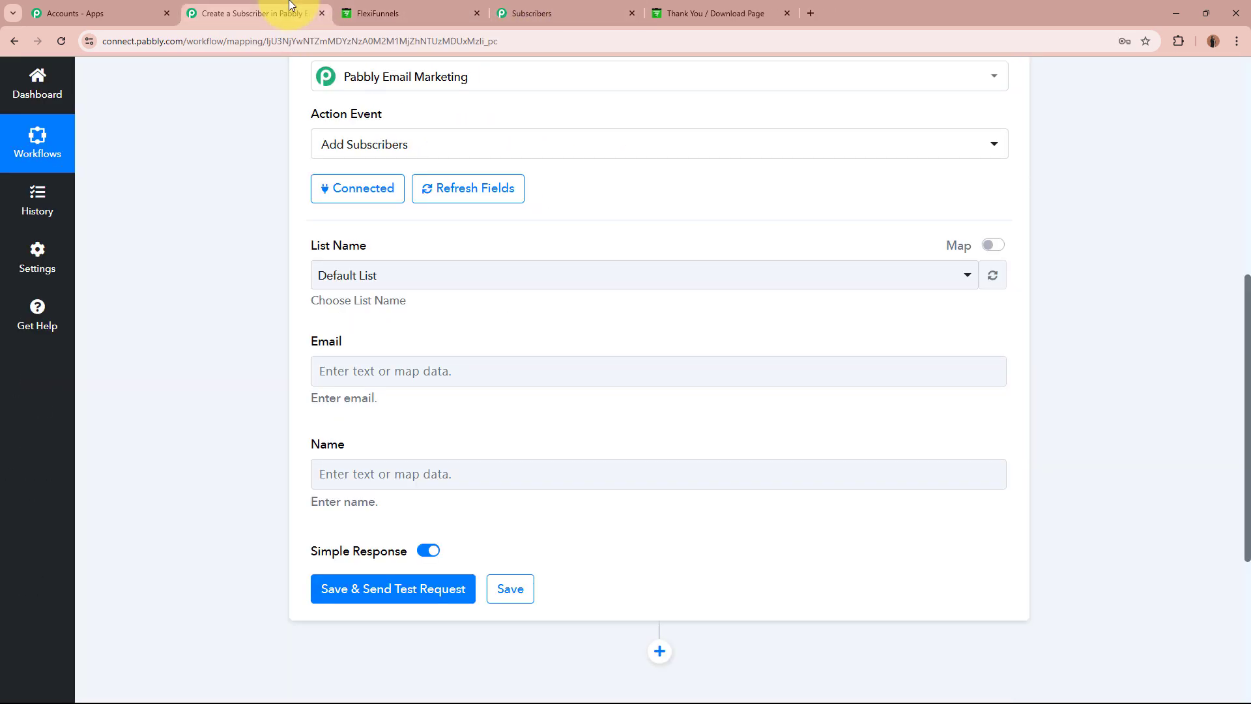
left_click(436, 275)
left_click(439, 374)
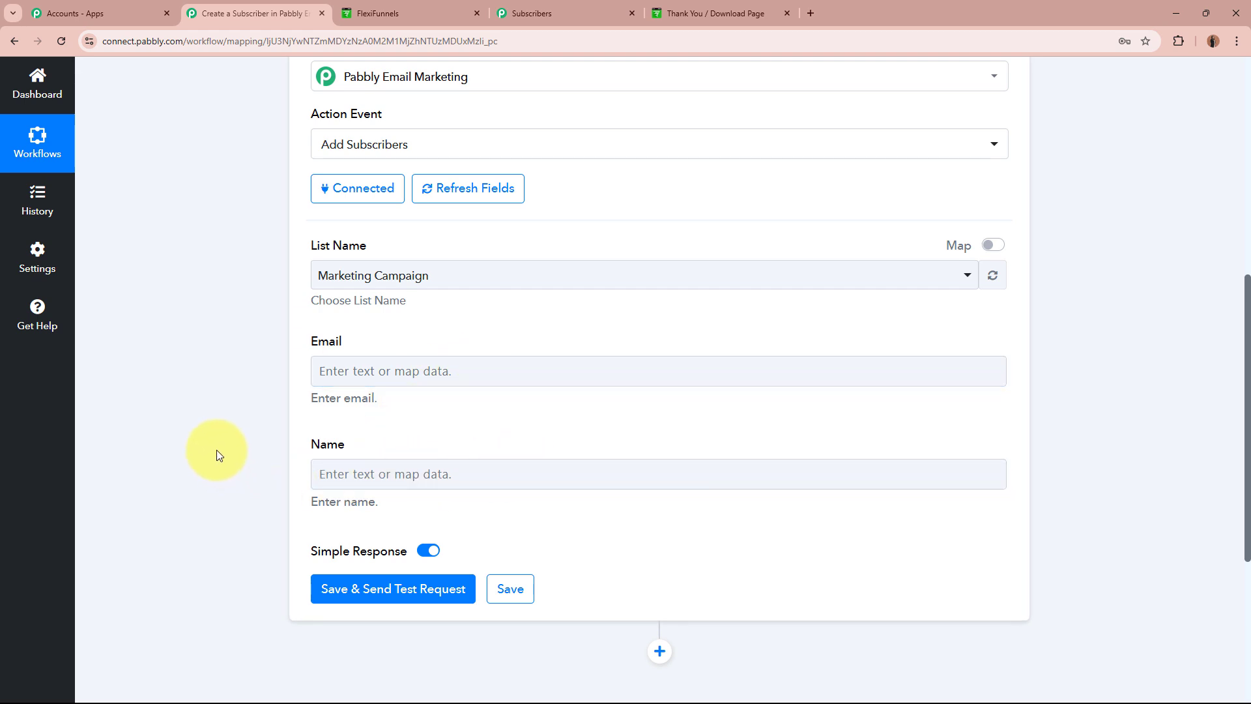
Open the Email field's data picker, then dismiss it.
left_click(446, 370)
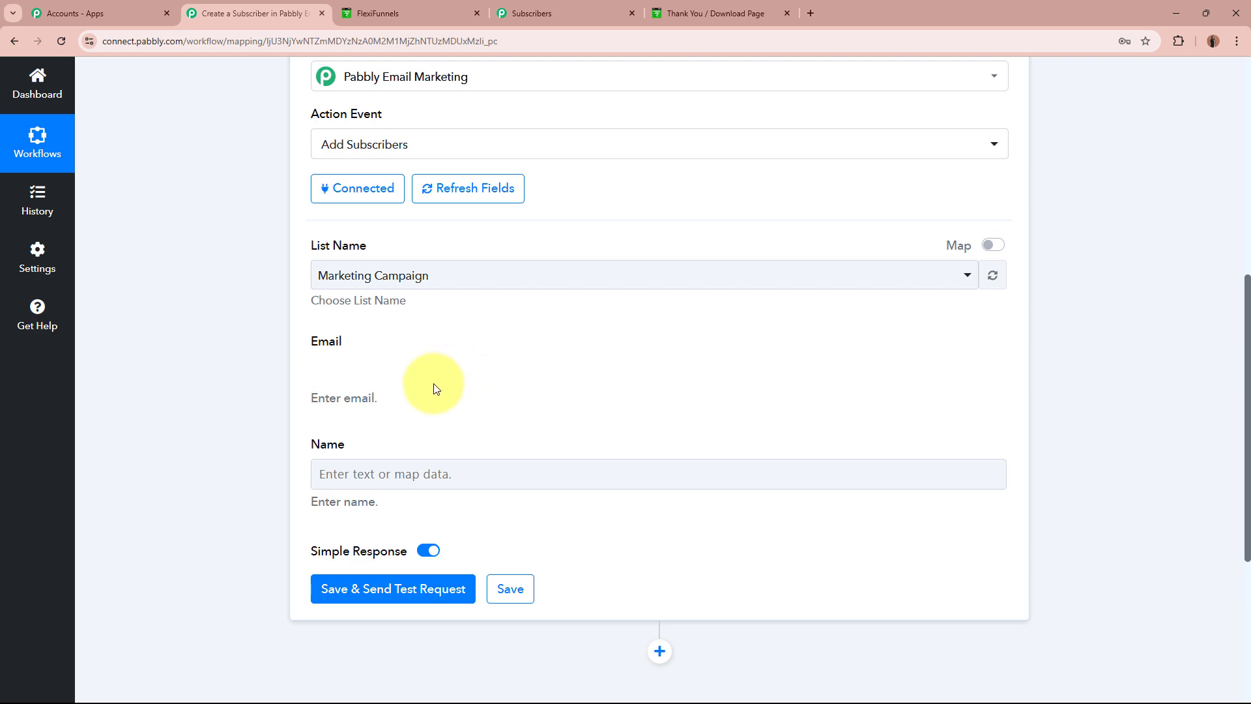
left_click(287, 410)
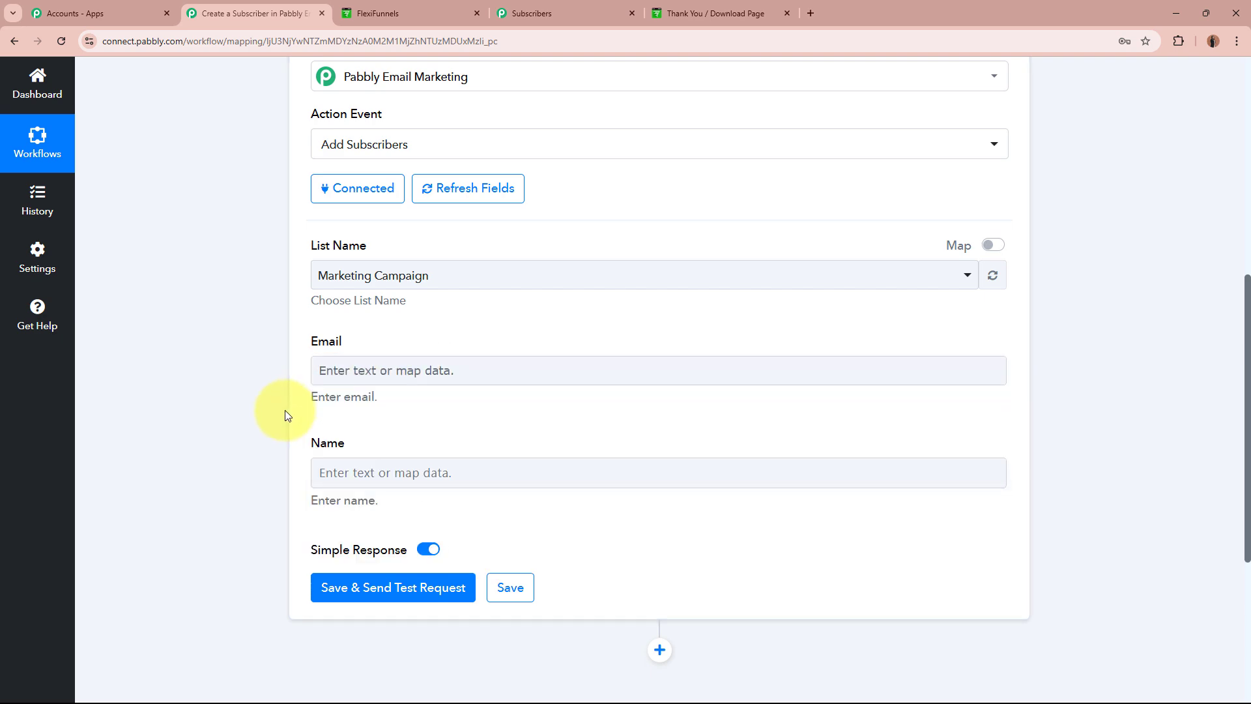
scroll(559, 255, "up", 5)
scroll(206, 446, "down", 5)
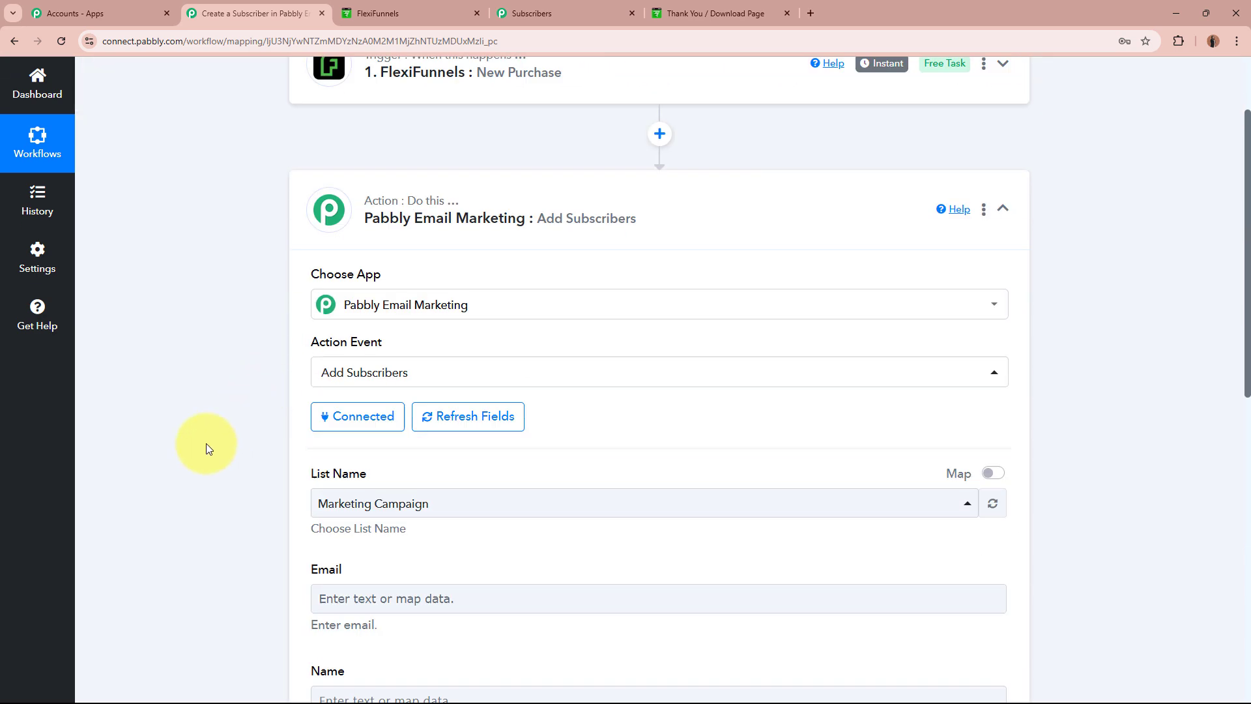
Map the FlexiFunnels New Purchase Email field into the Email field.
scroll(206, 448, "down", 1)
left_click(539, 236)
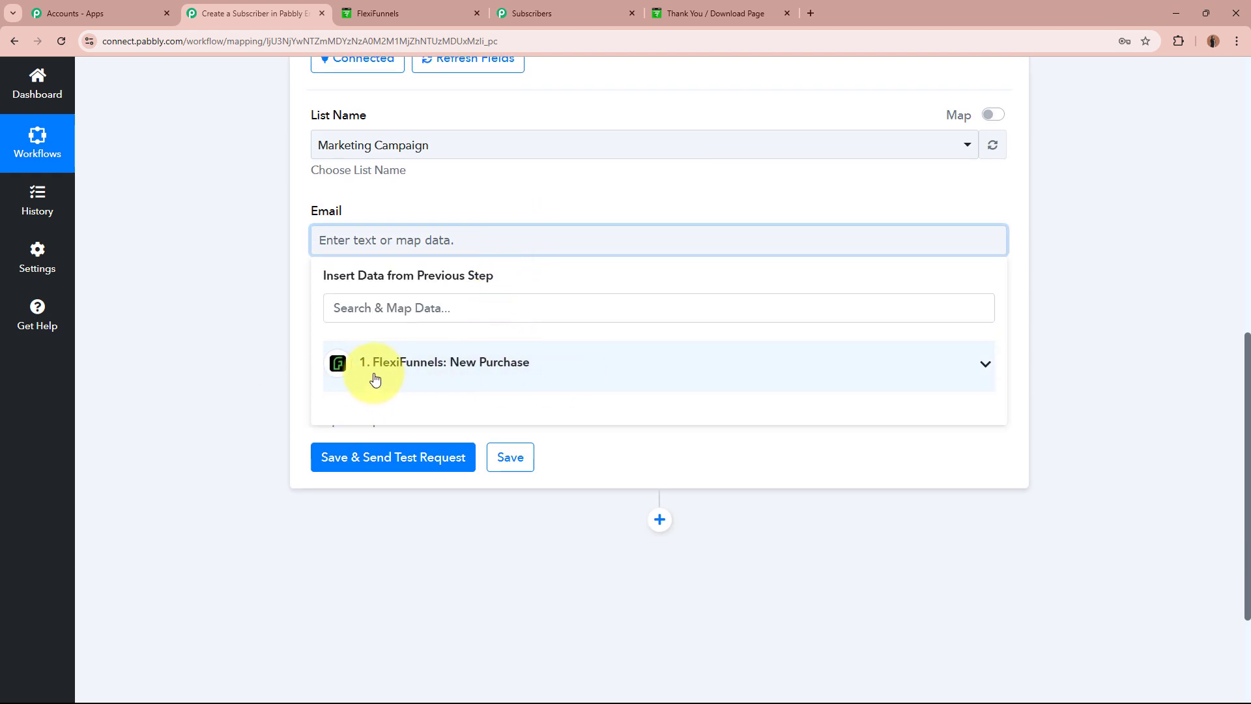
left_click(574, 368)
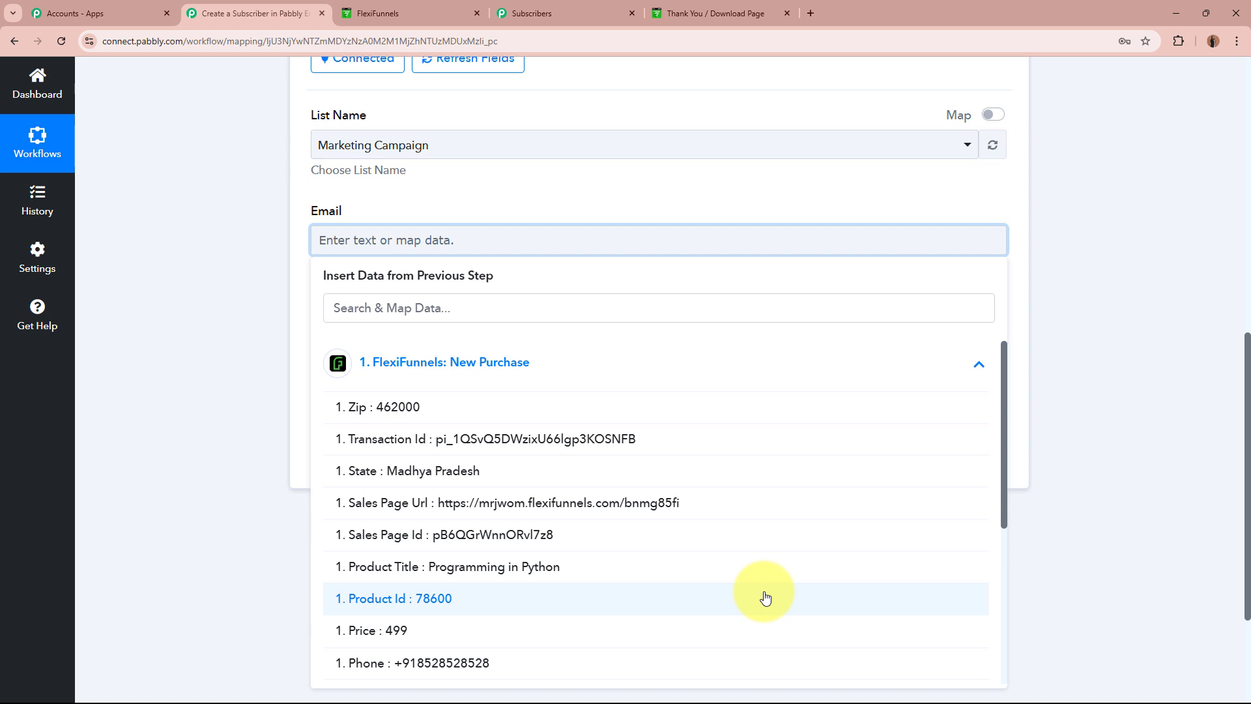
left_click(570, 300)
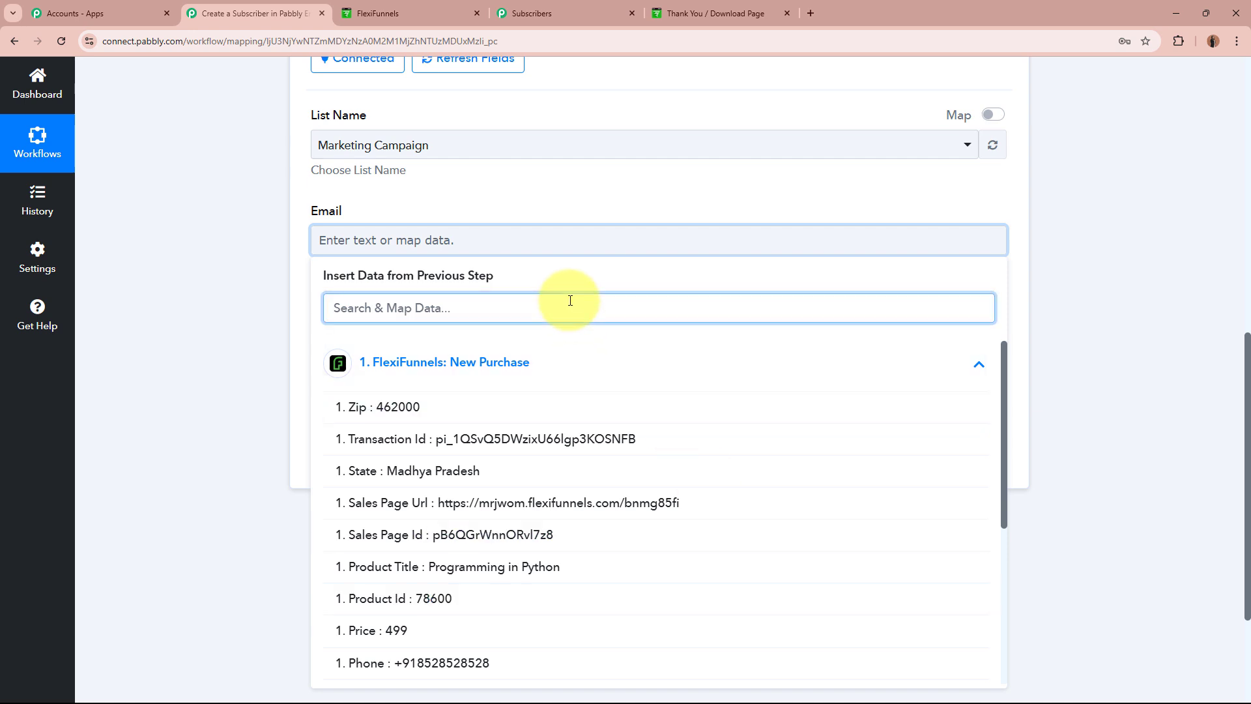
type("Email")
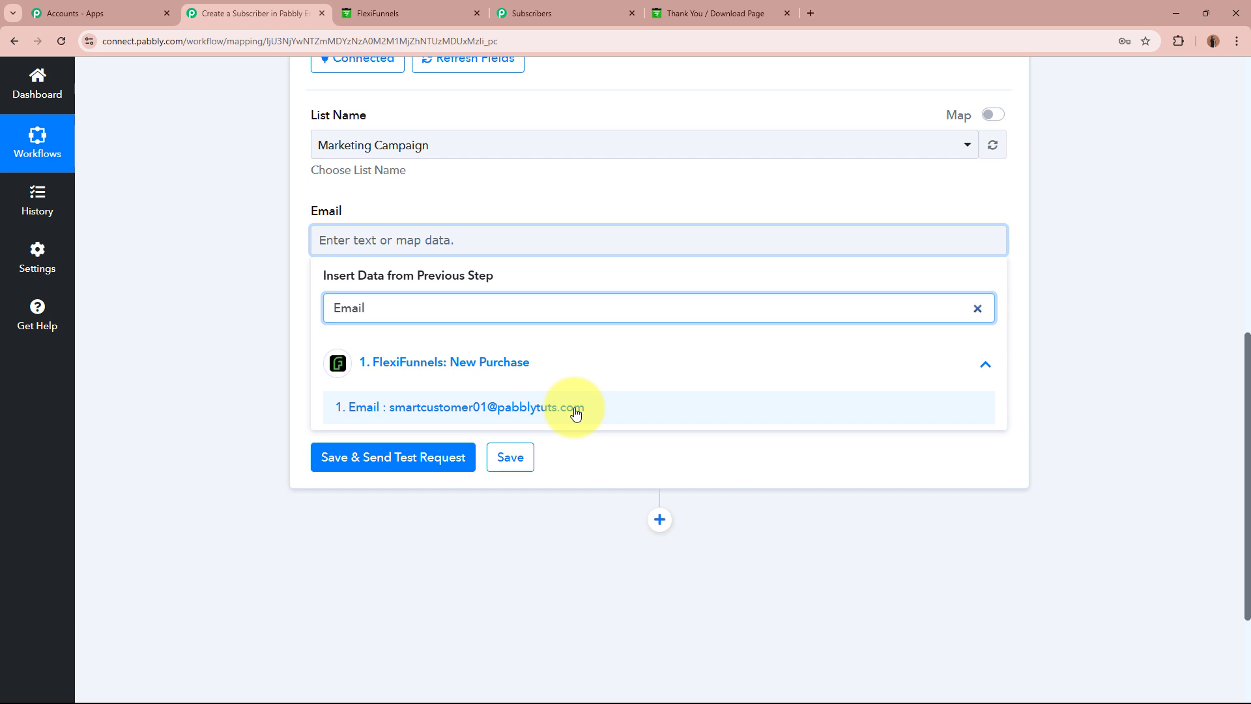
left_click(474, 413)
left_click(206, 331)
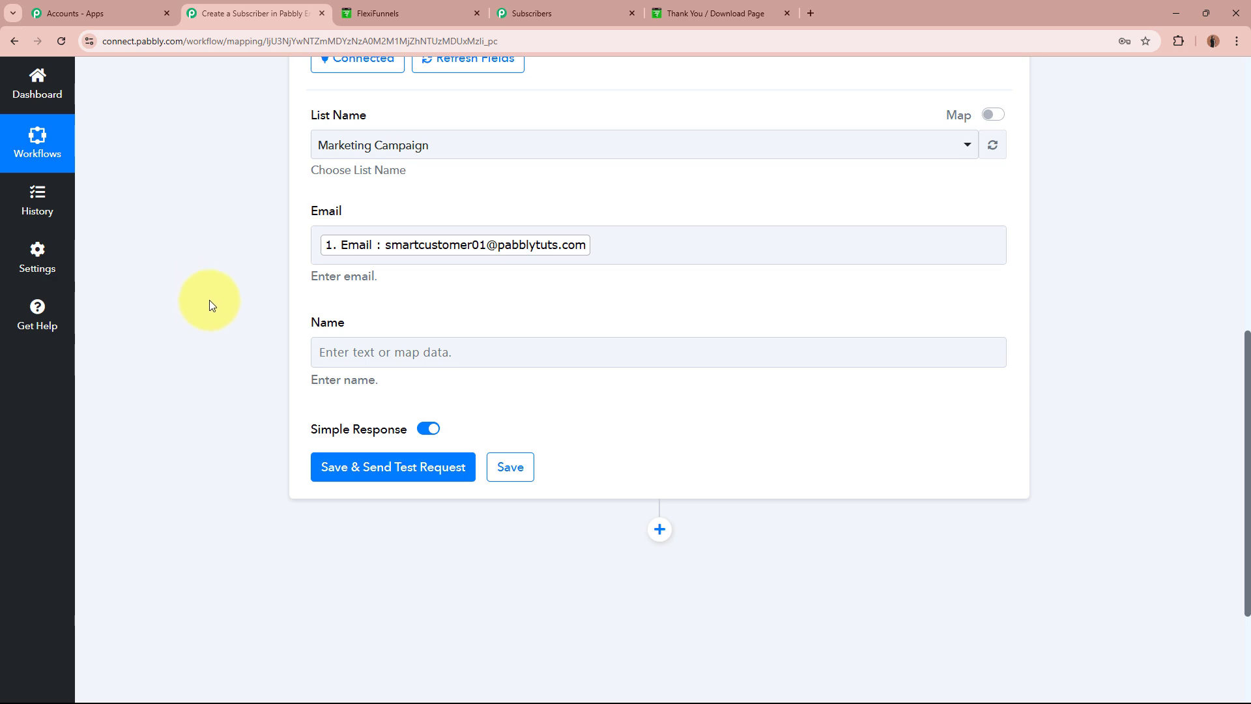
scroll(221, 300, "up", 8)
scroll(253, 291, "down", 8)
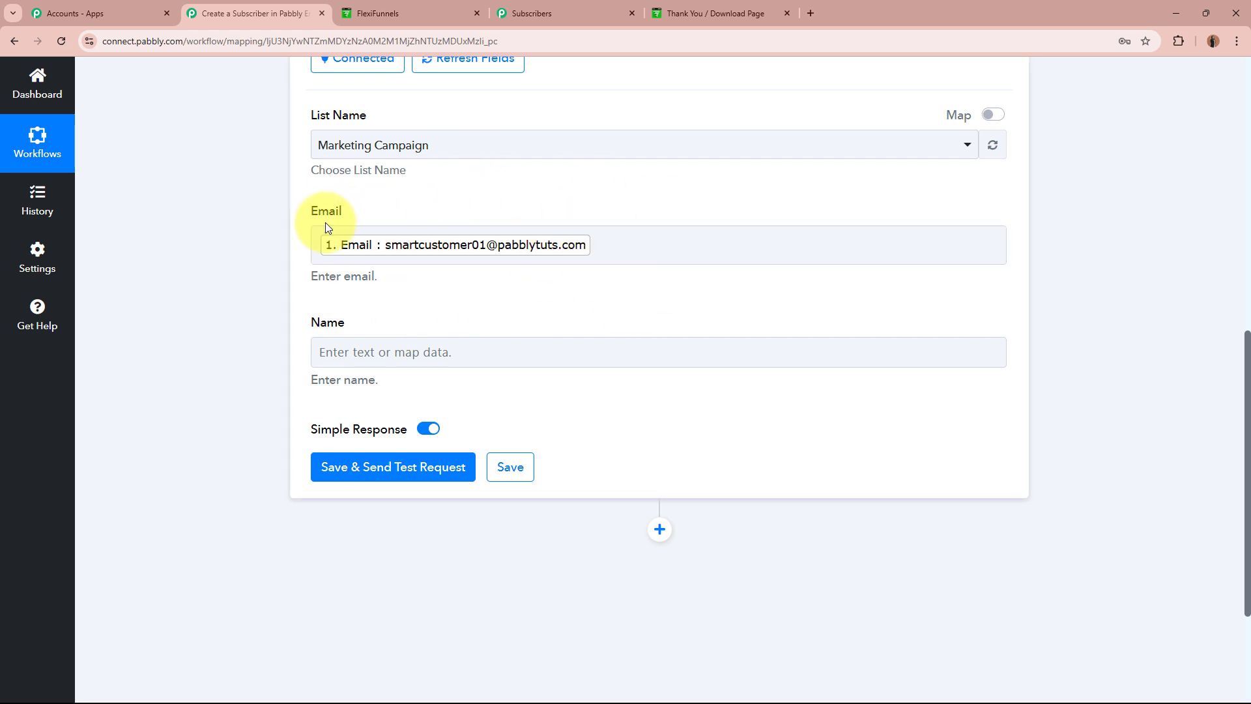
Map the buyer's First Name and Last Name into the Name field.
left_click(439, 357)
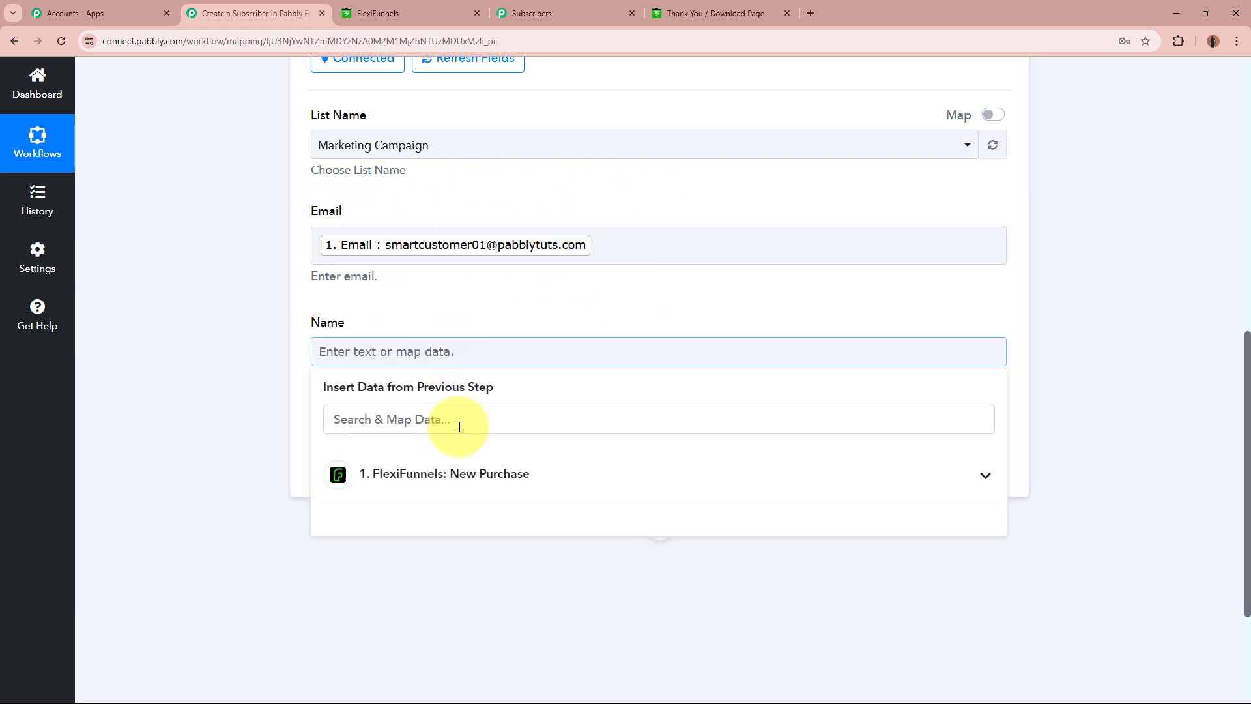
type("name")
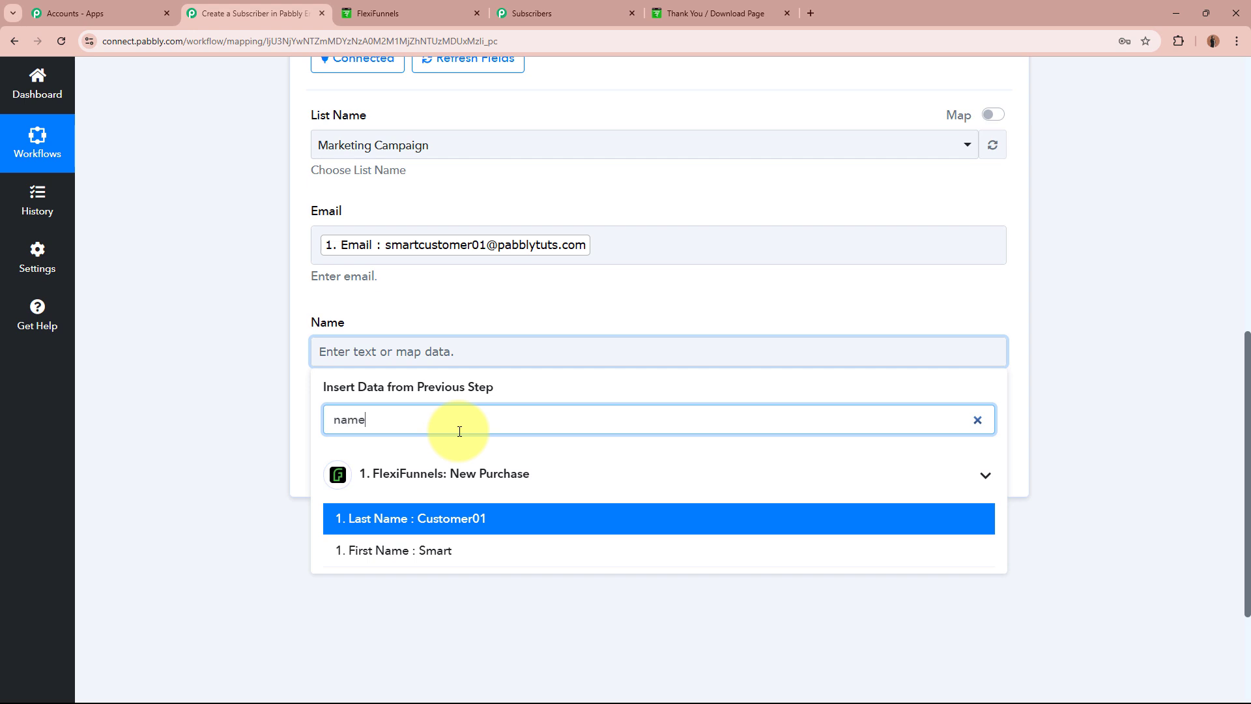
left_click(456, 553)
left_click(463, 526)
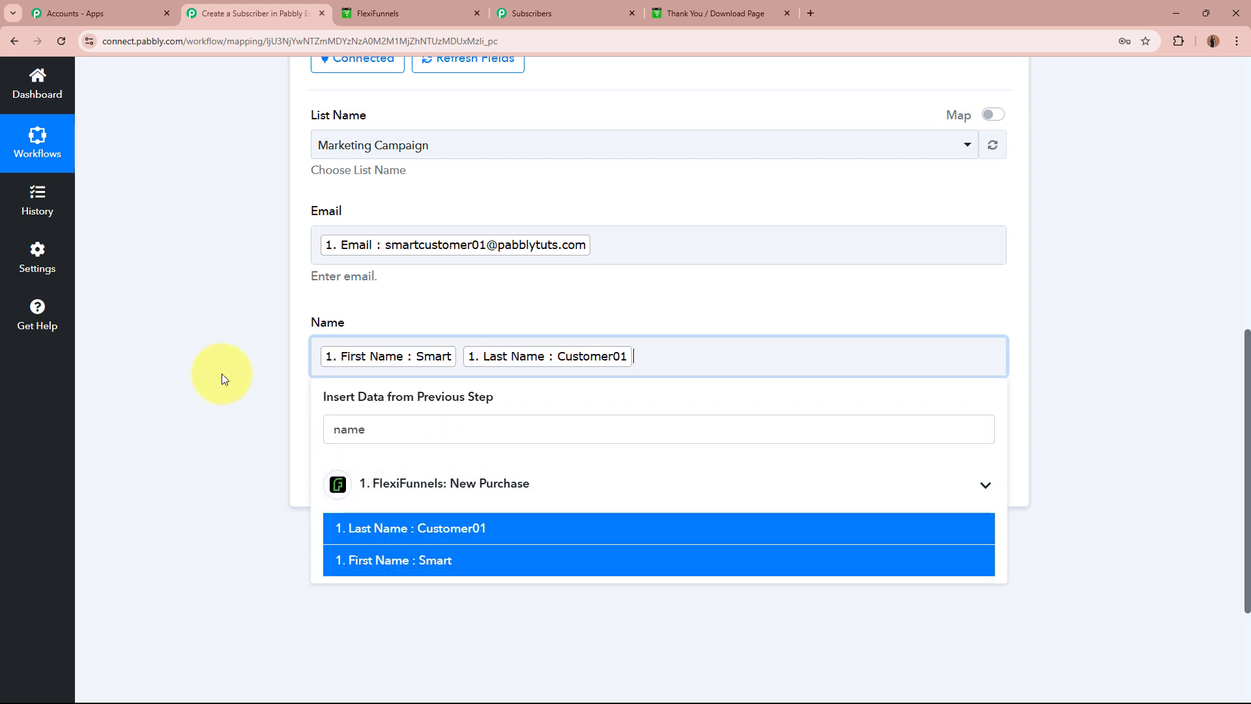
left_click(221, 373)
scroll(300, 374, "down", 5)
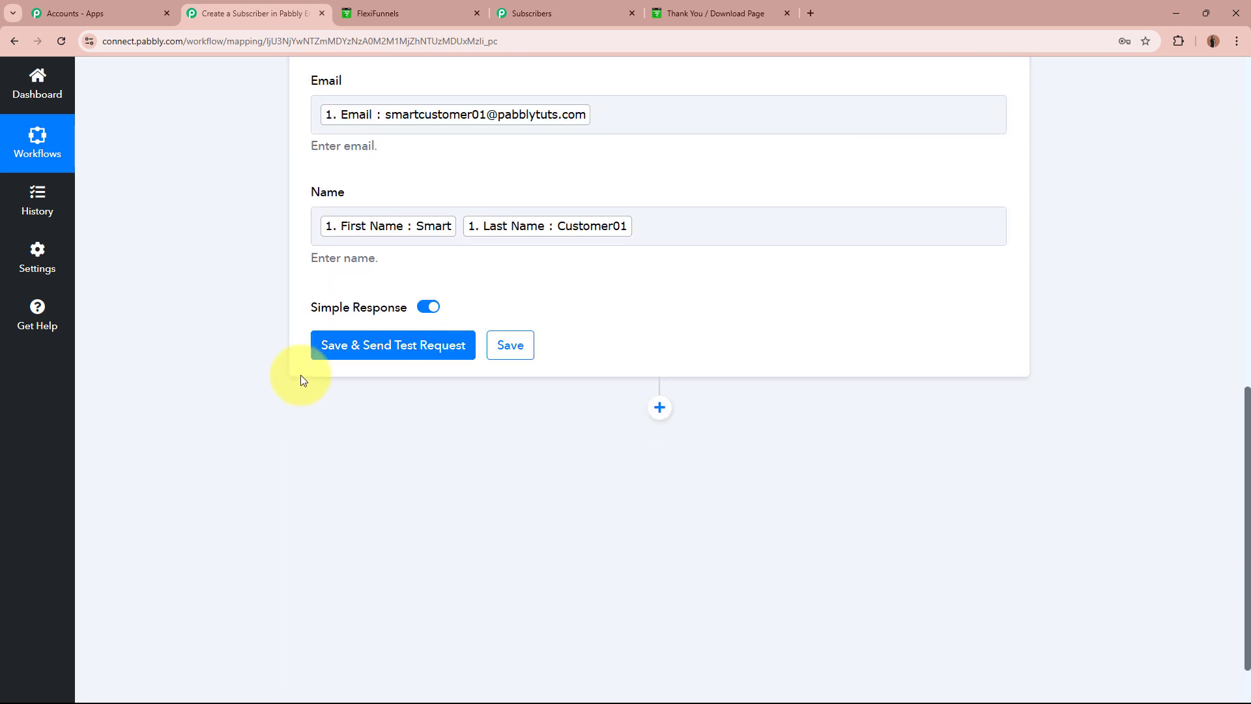
Save and send a test request, confirming 'List Updated Successfully, Total Emails In List : 3'.
left_click(422, 348)
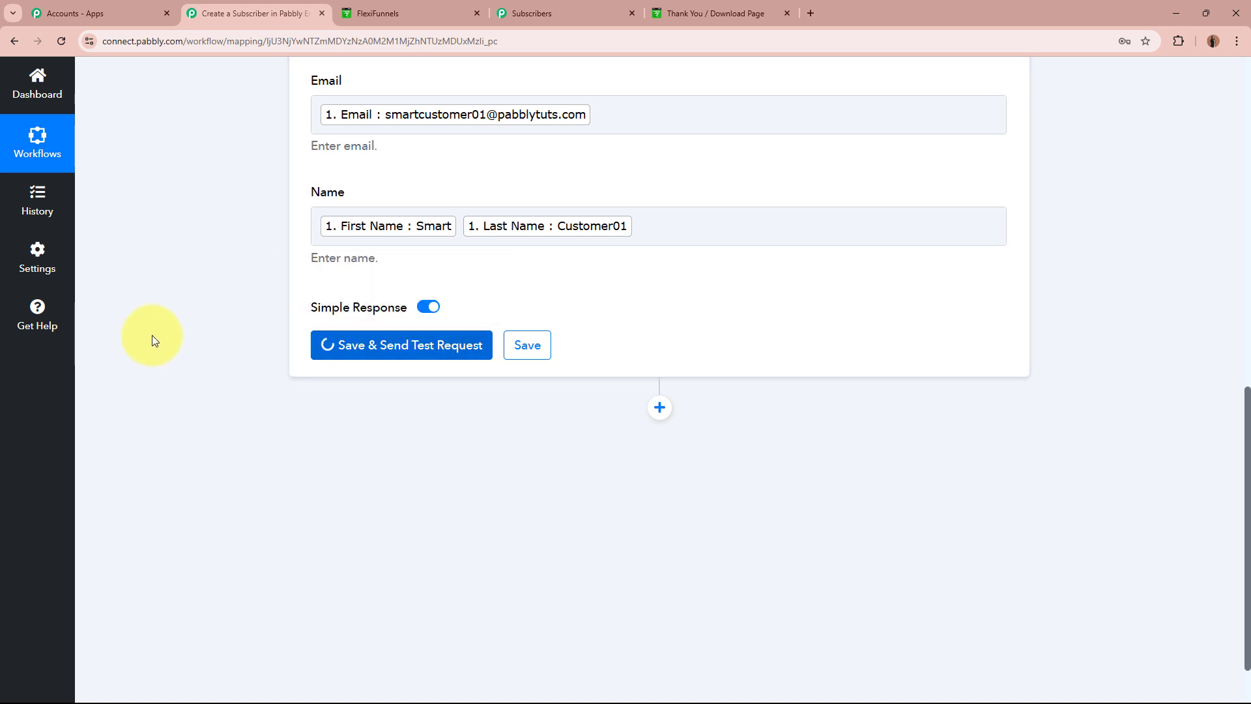
scroll(151, 335, "down", 2)
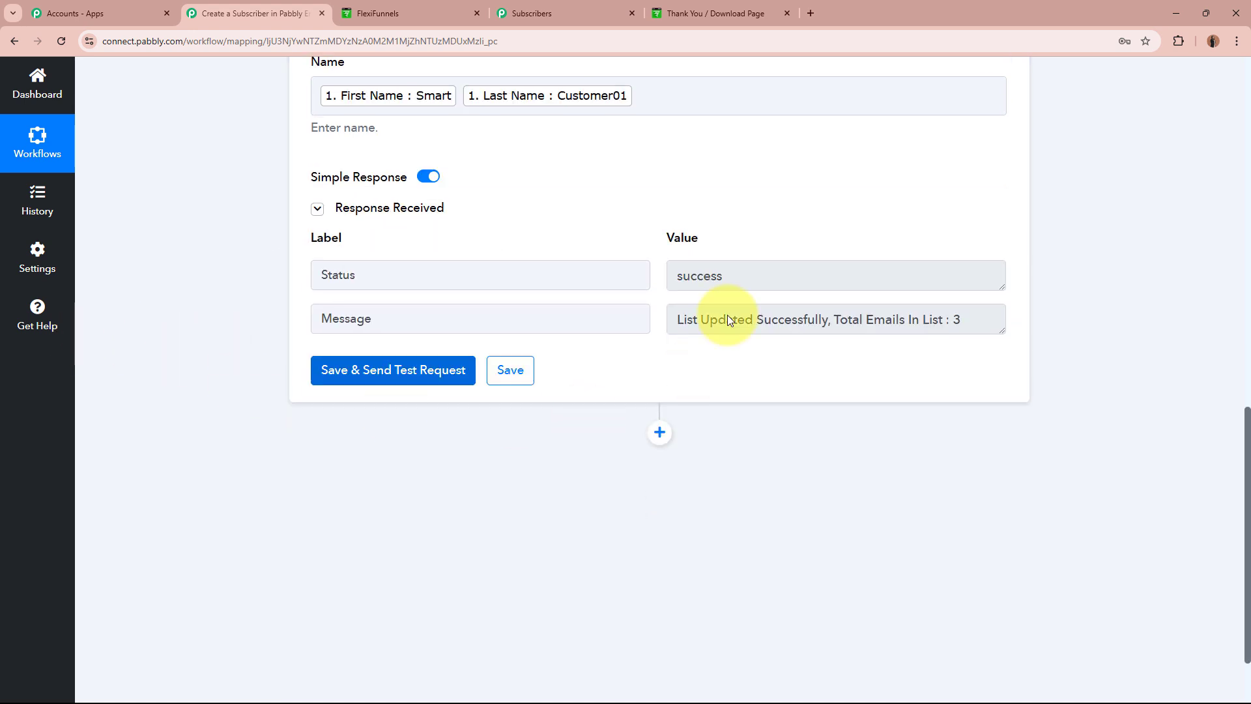
left_click_drag(392, 275, 318, 272)
left_click_drag(729, 278, 644, 277)
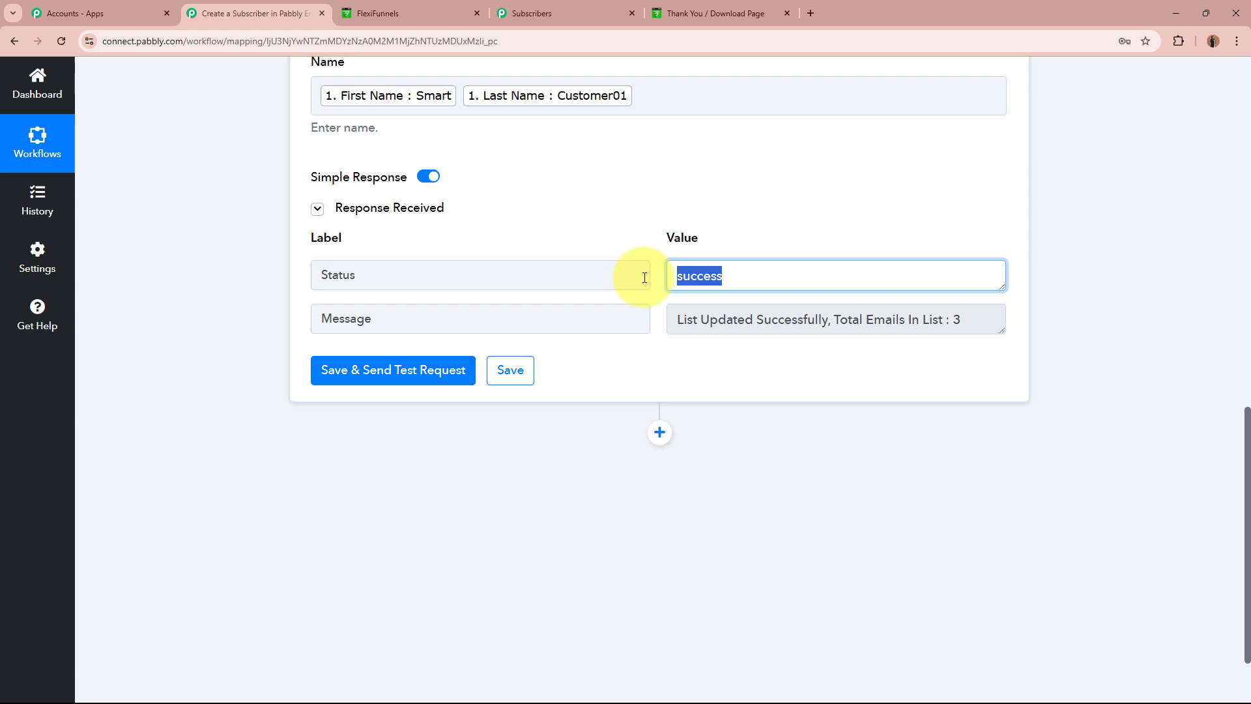
left_click(826, 377)
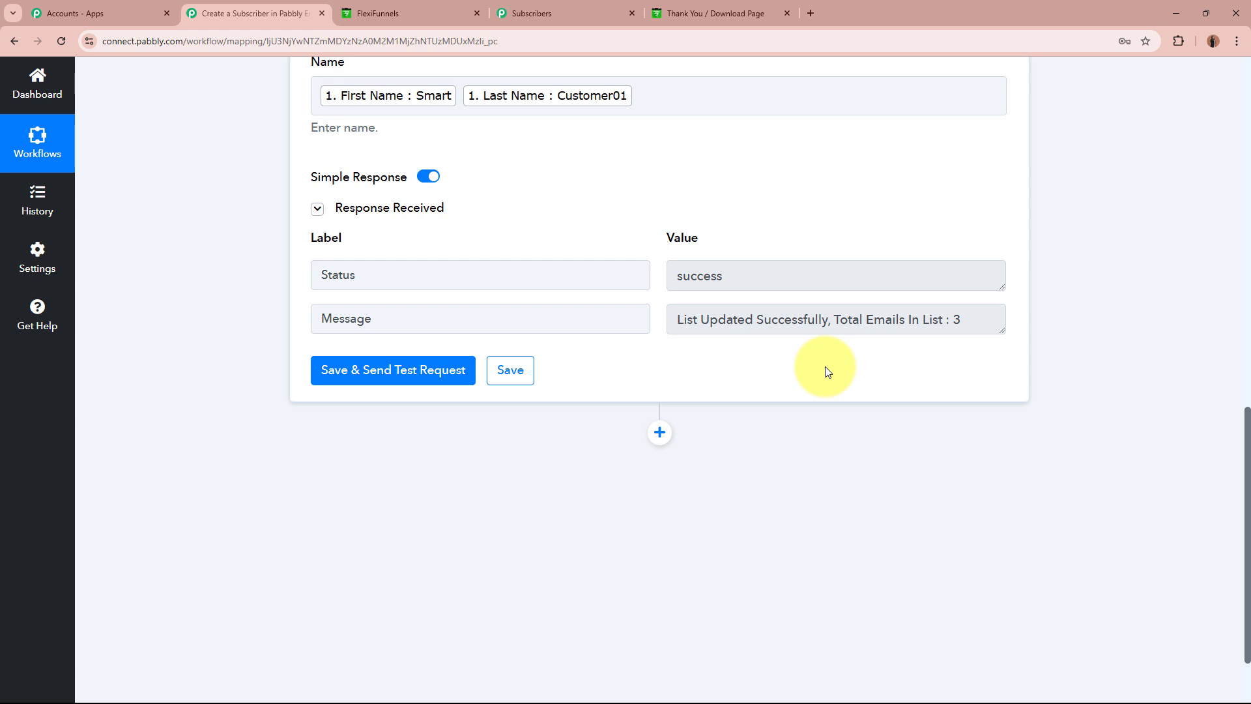
Reload the Marketing Campaign list and verify the test buyer appears as the third subscriber.
left_click(596, 11)
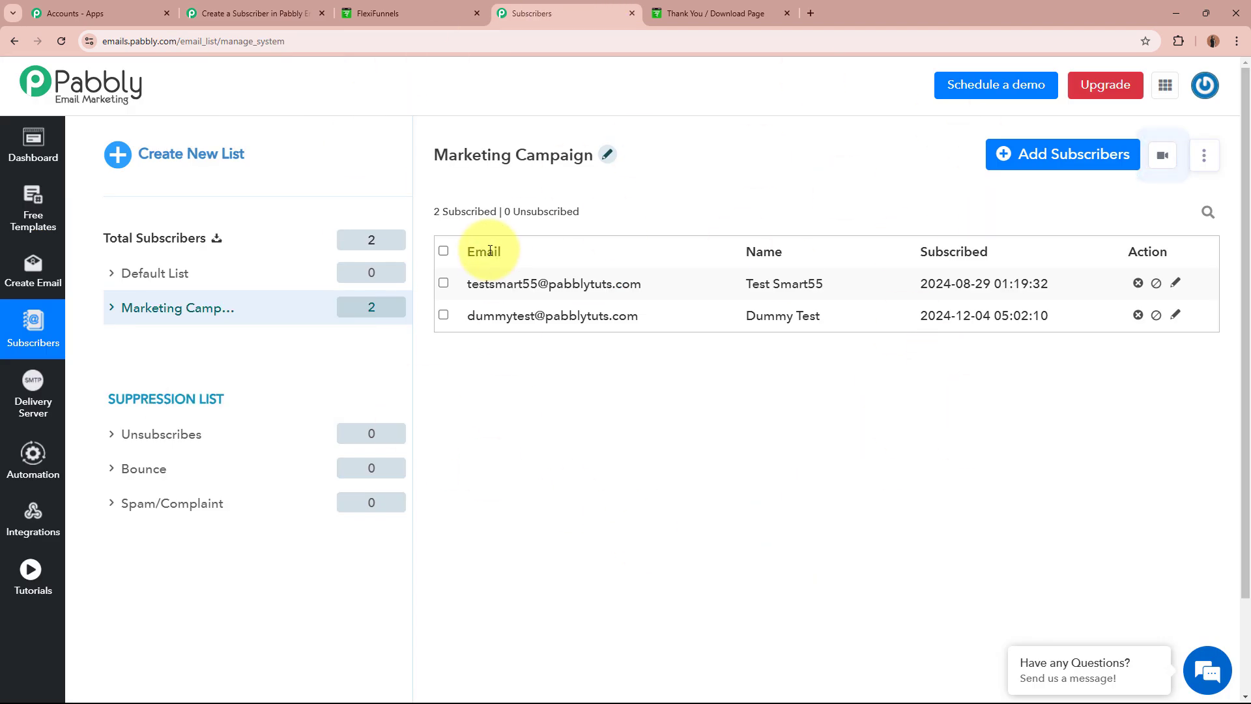
left_click(61, 41)
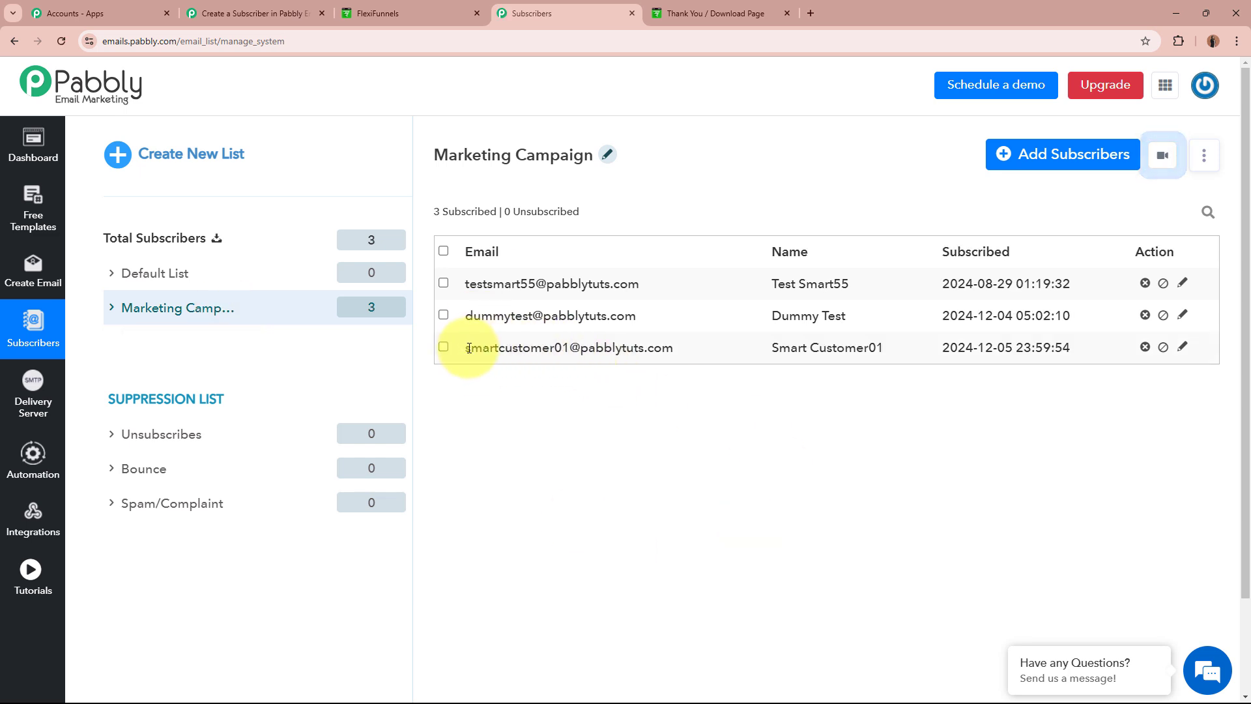
left_click_drag(467, 349, 884, 348)
left_click(876, 347)
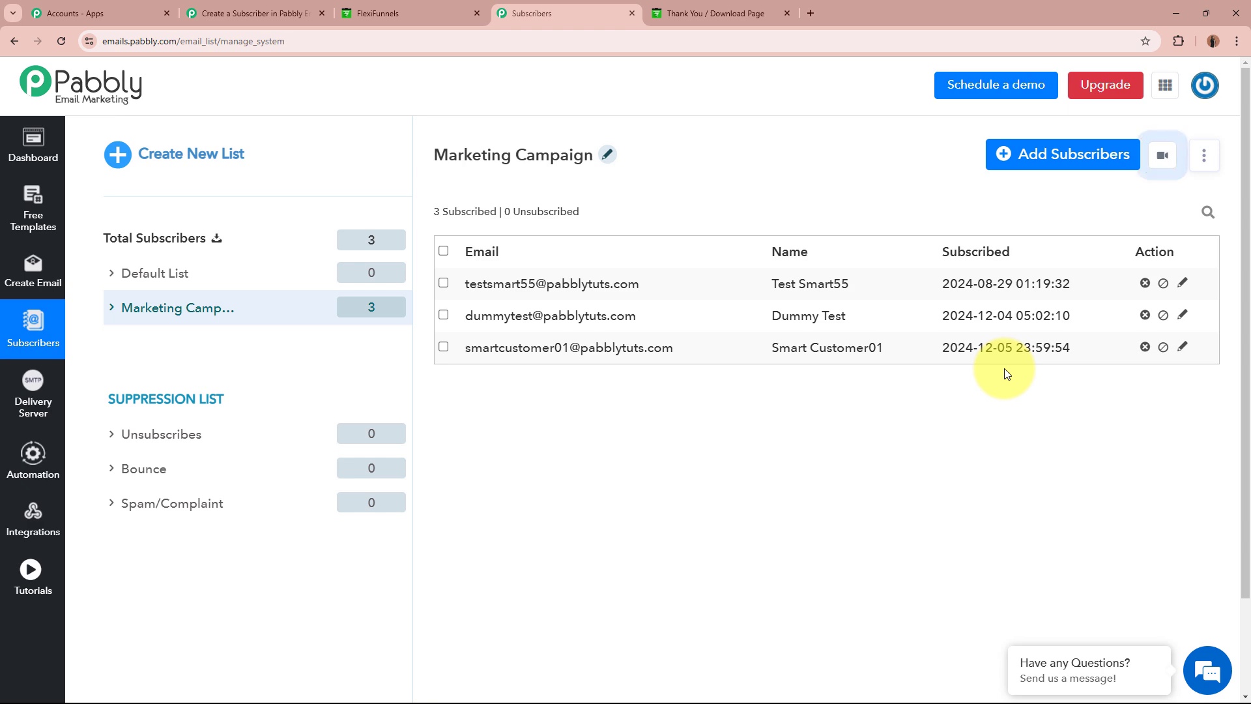
left_click(420, 9)
left_click(575, 10)
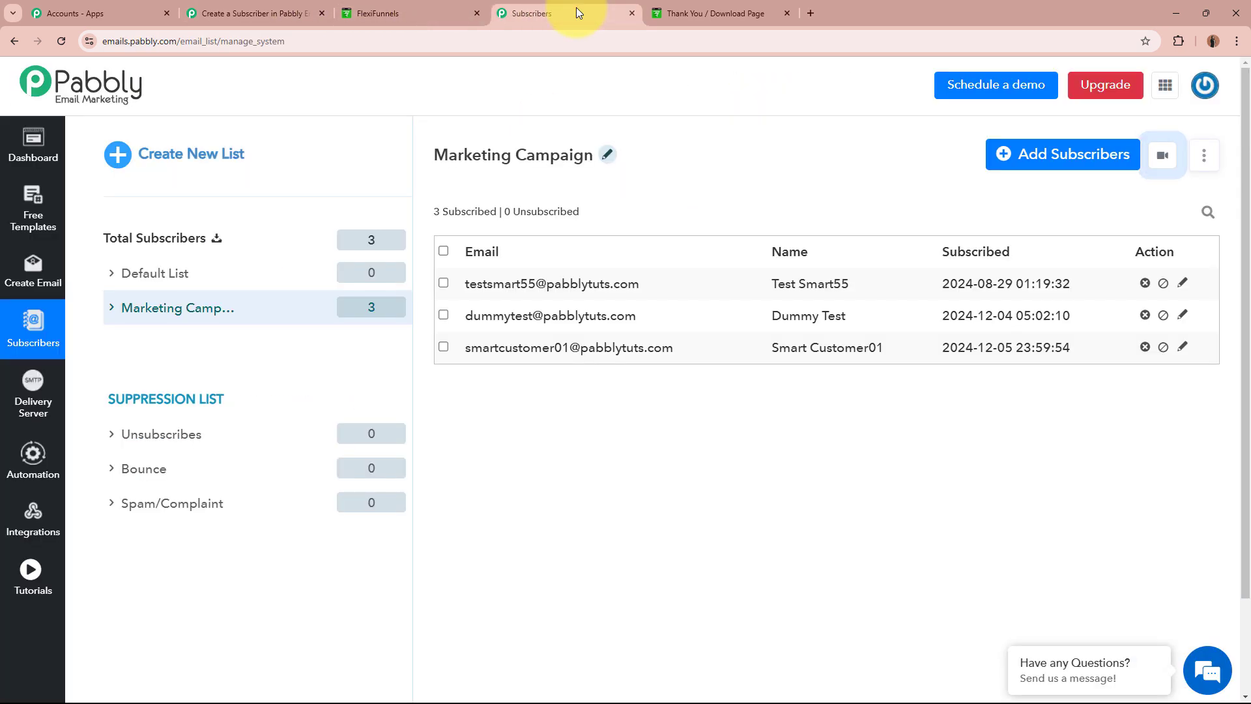
Collapse the Pabbly Email Marketing Add Subscribers action under the FlexiFunnels New Purchase trigger, after reviewing FlexiFunnels product settings.
left_click(251, 12)
scroll(189, 353, "up", 7)
scroll(190, 353, "up", 5)
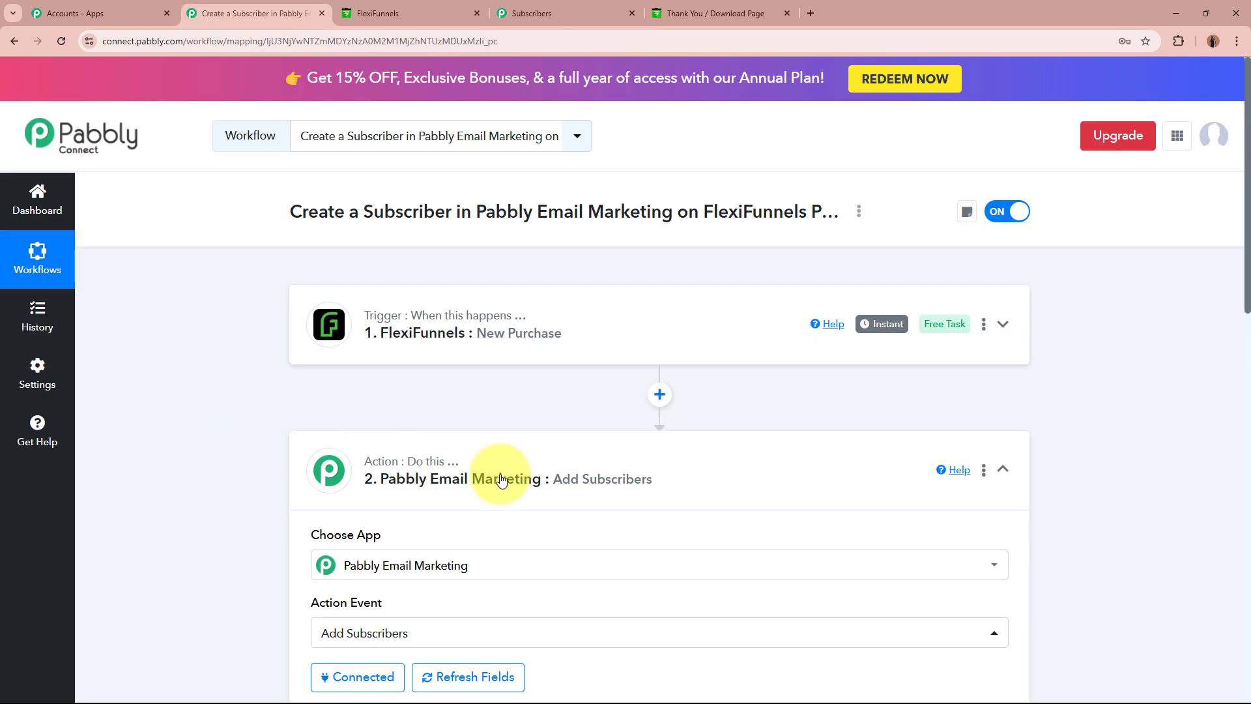
left_click(405, 471)
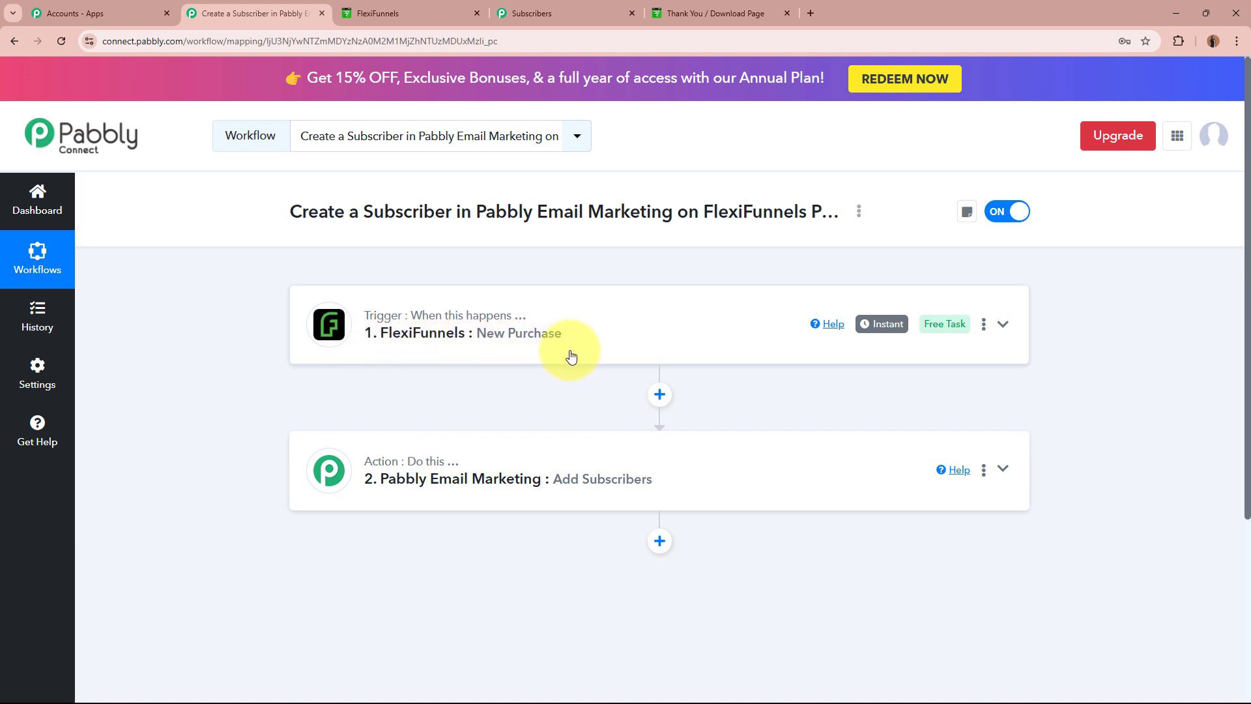
left_click(385, 13)
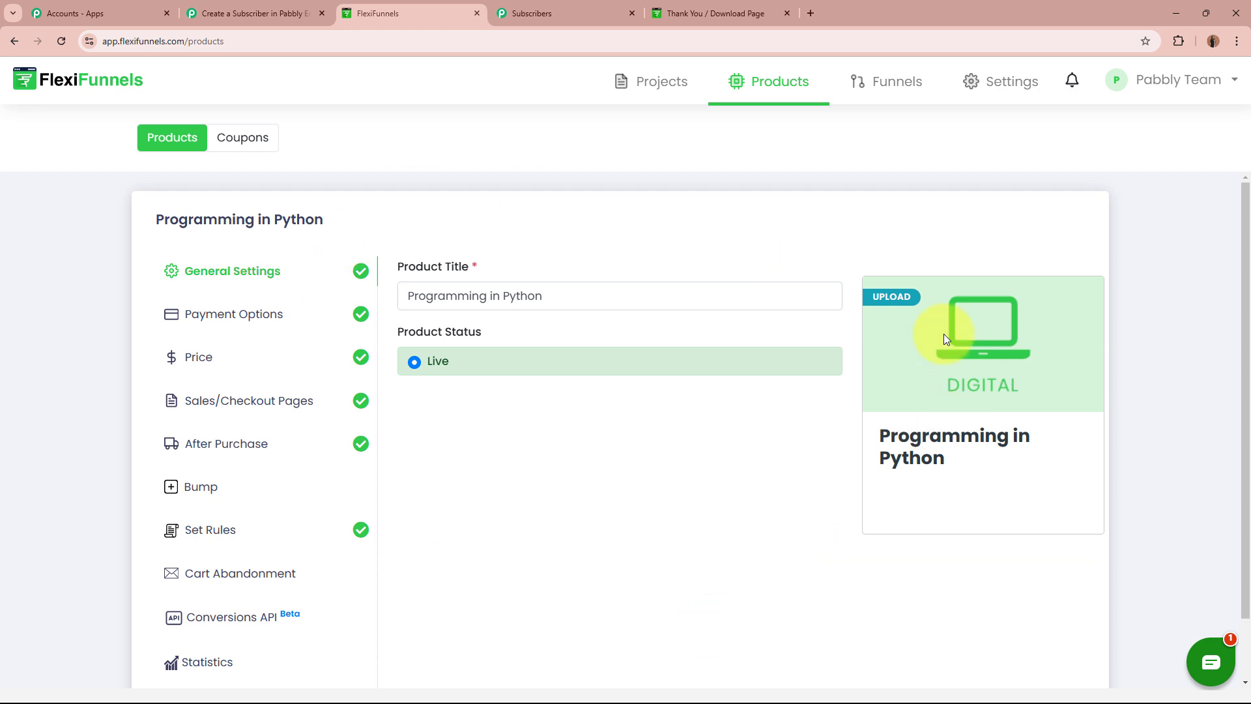
left_click(268, 12)
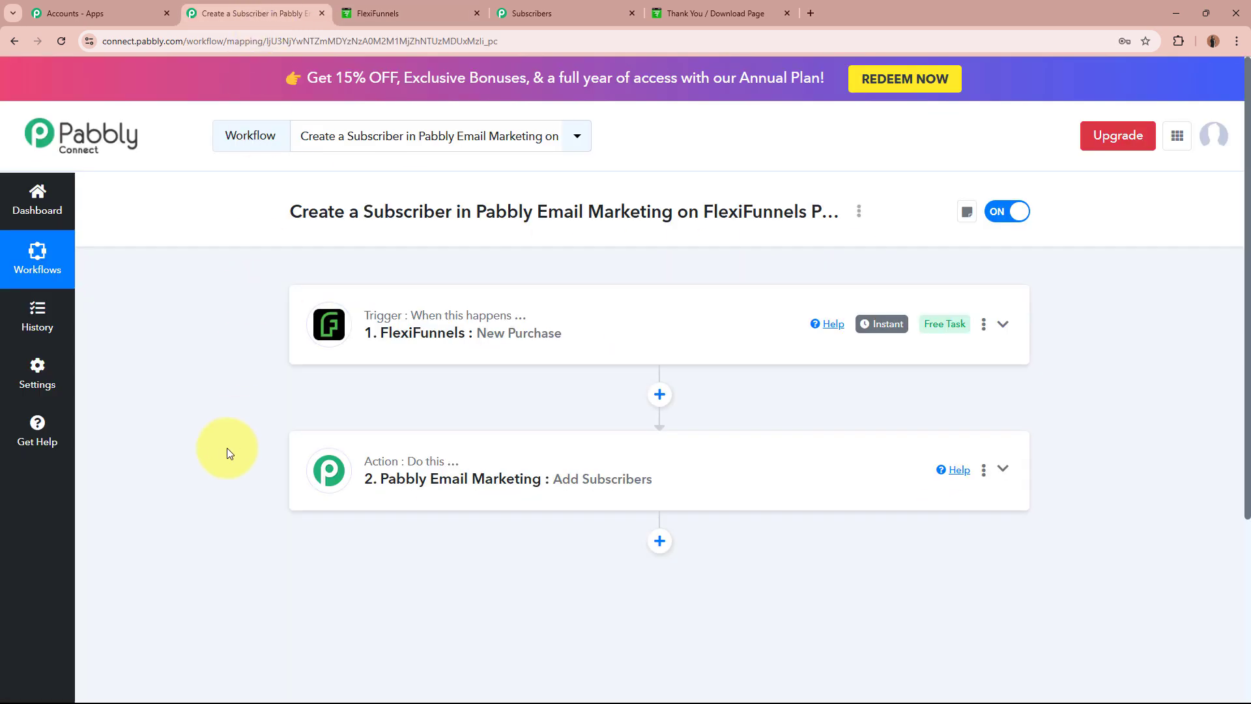